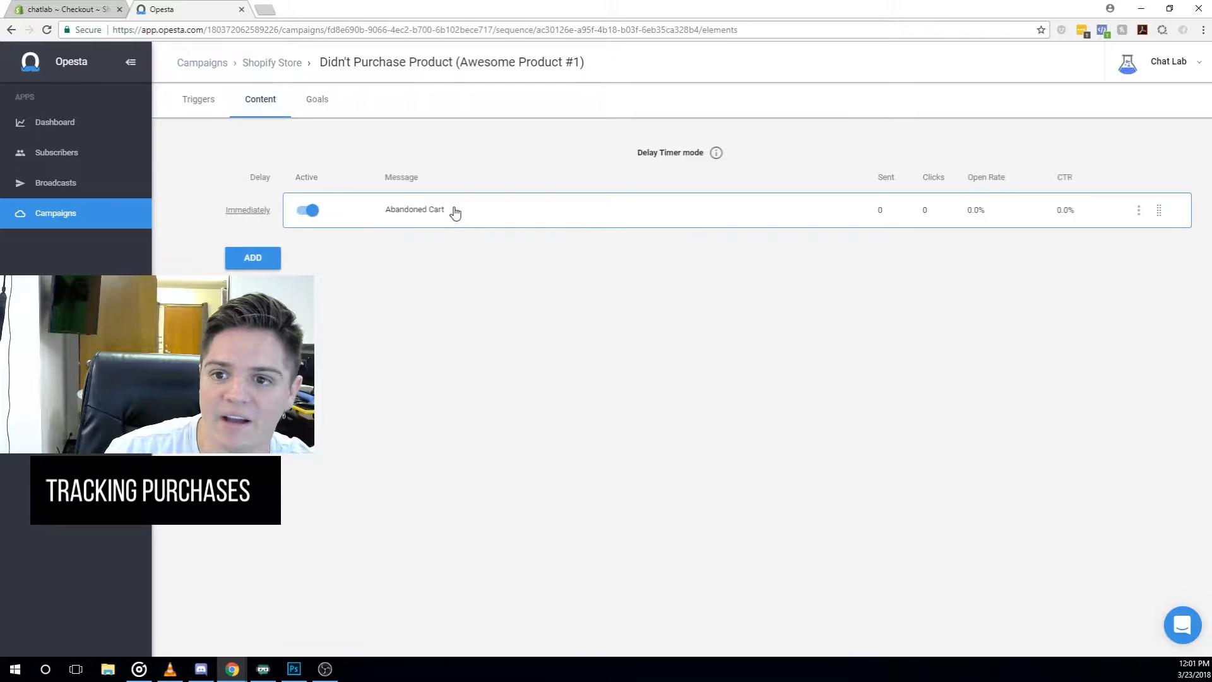
- Open the Awesome Product #1 sequence in the Shopify Store campaign and start a new goal
left_click(433, 62)
left_click(288, 64)
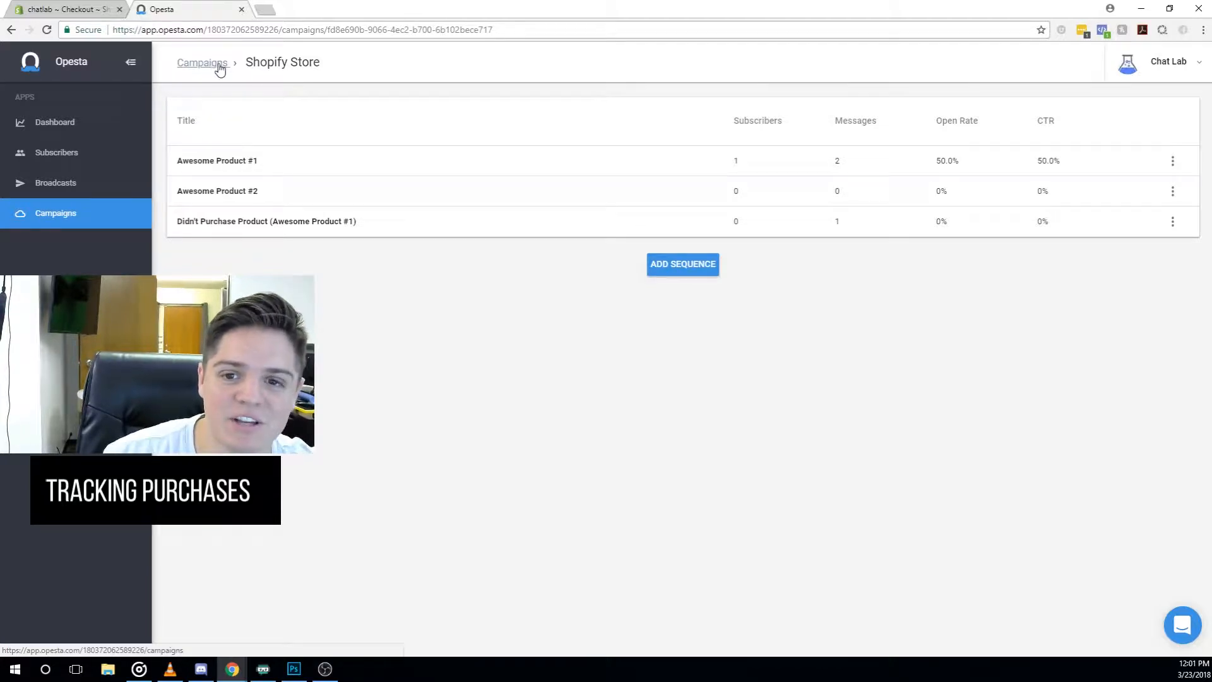
left_click(278, 165)
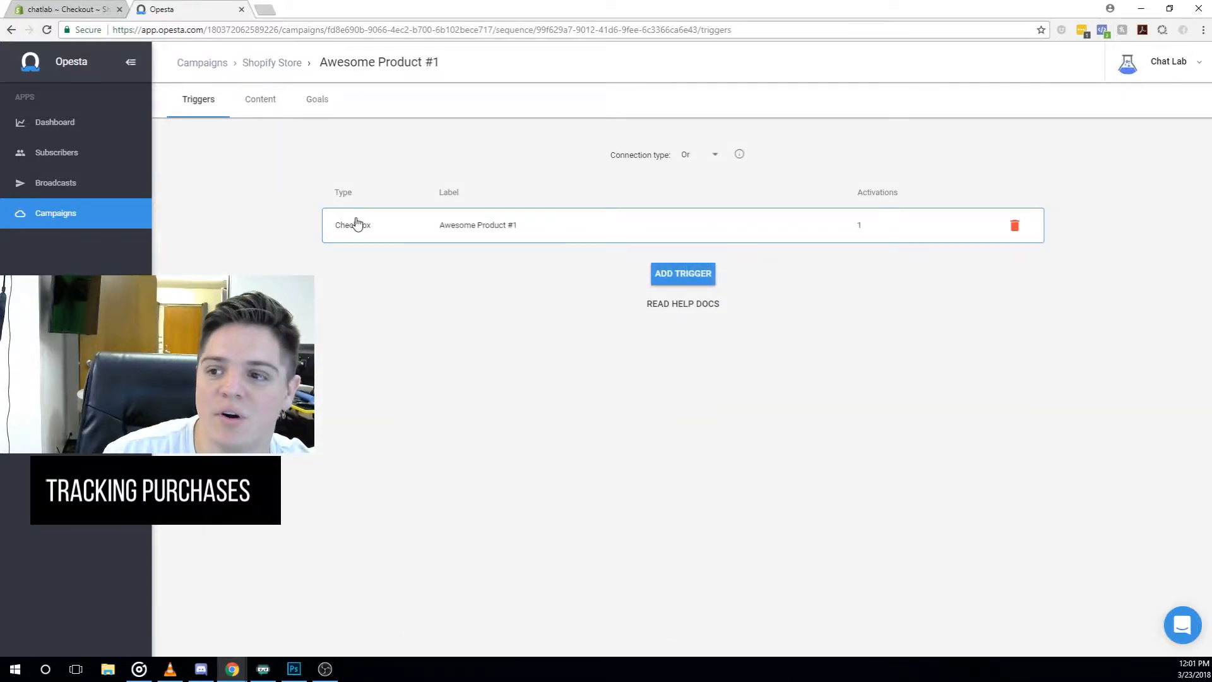
left_click(264, 102)
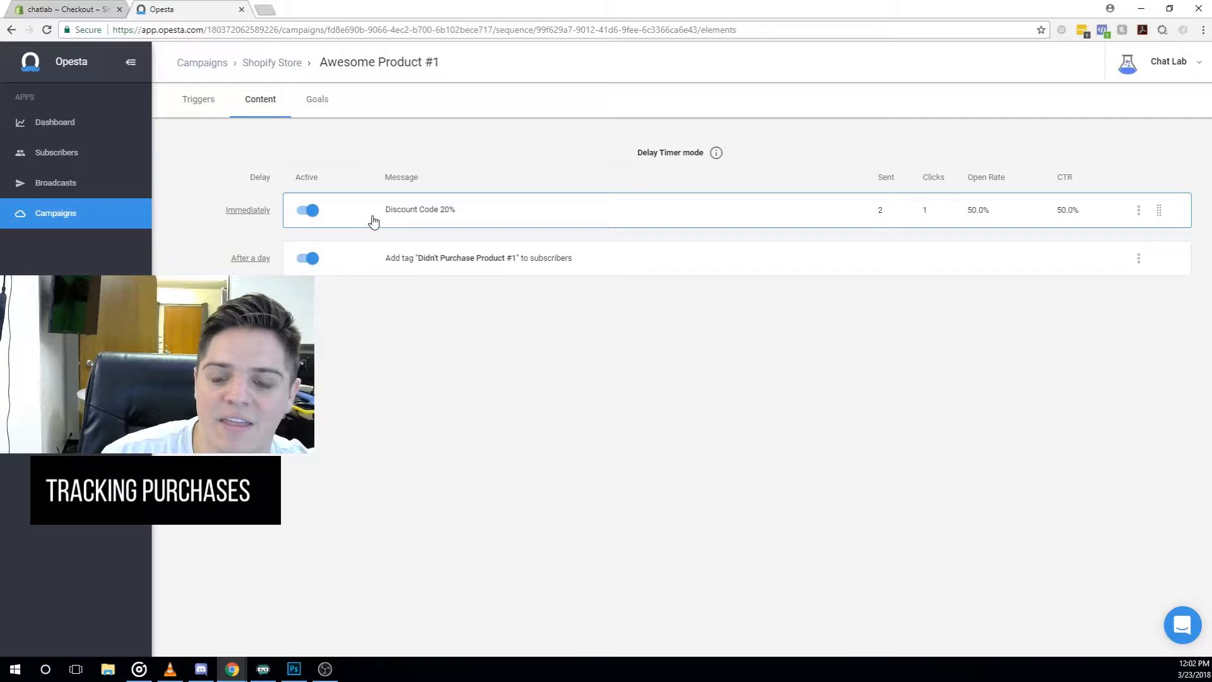
left_click(317, 103)
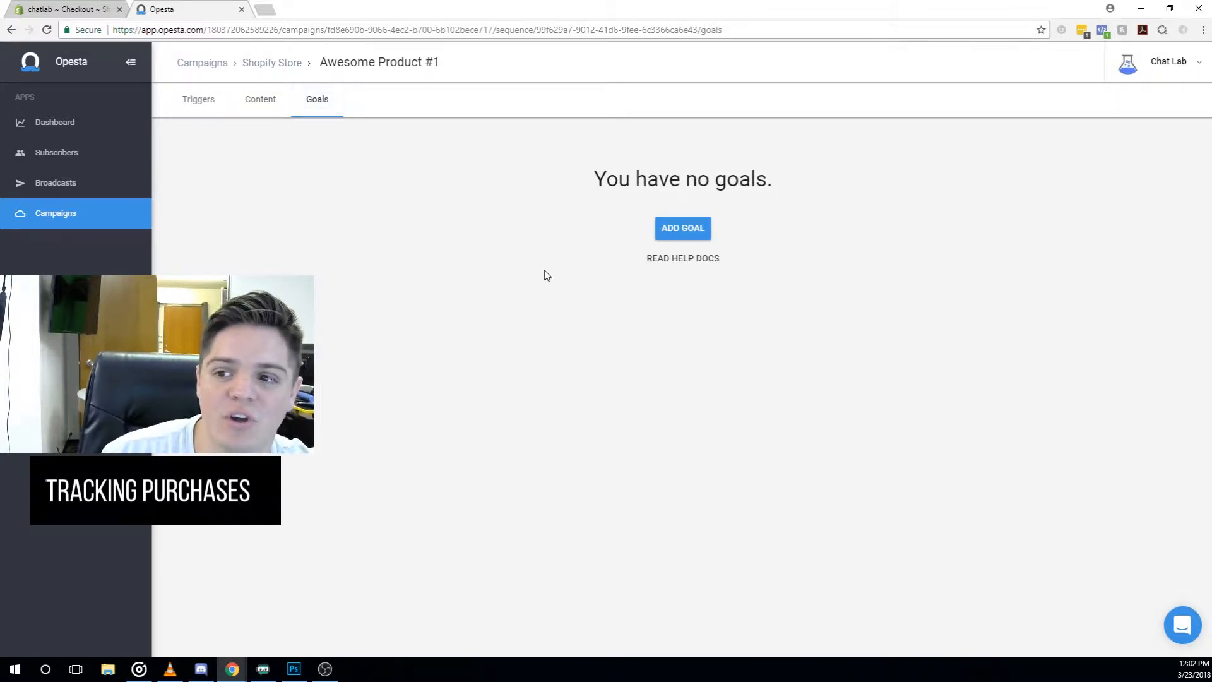
left_click(685, 234)
- Choose a Pixel goal and name it 'Completed Checkout' from the autocomplete suggestion
left_click(689, 231)
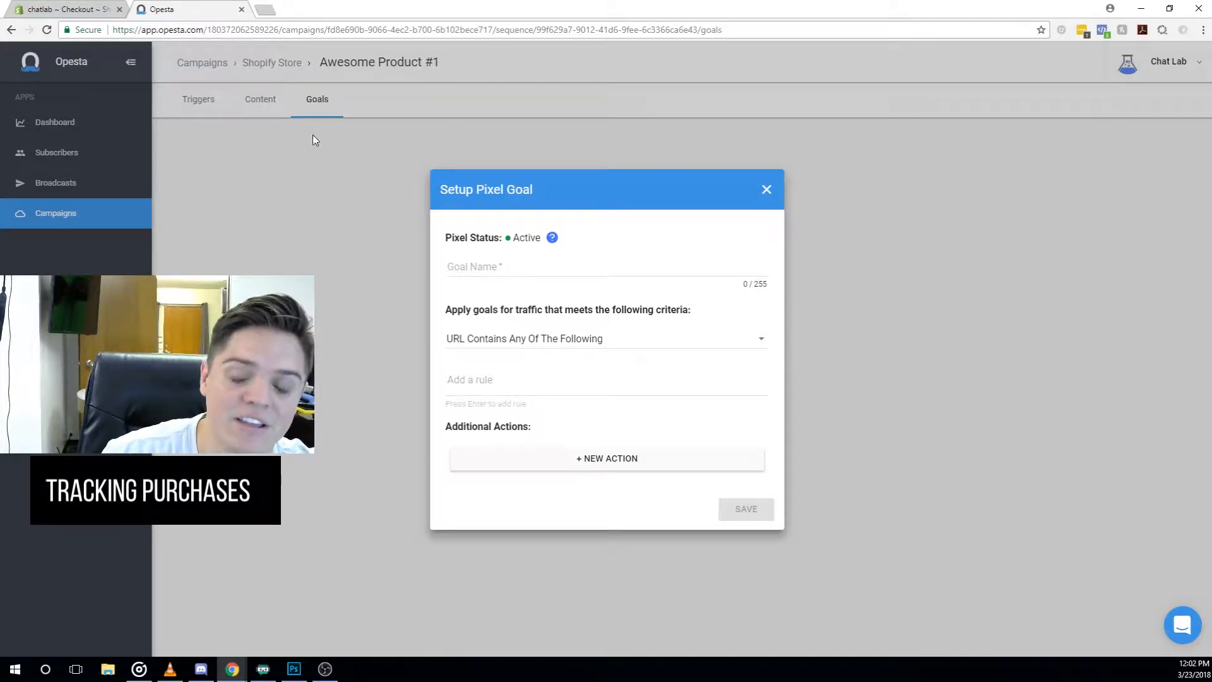
left_click(489, 270)
type("Complete")
key("Down")
key("Return")
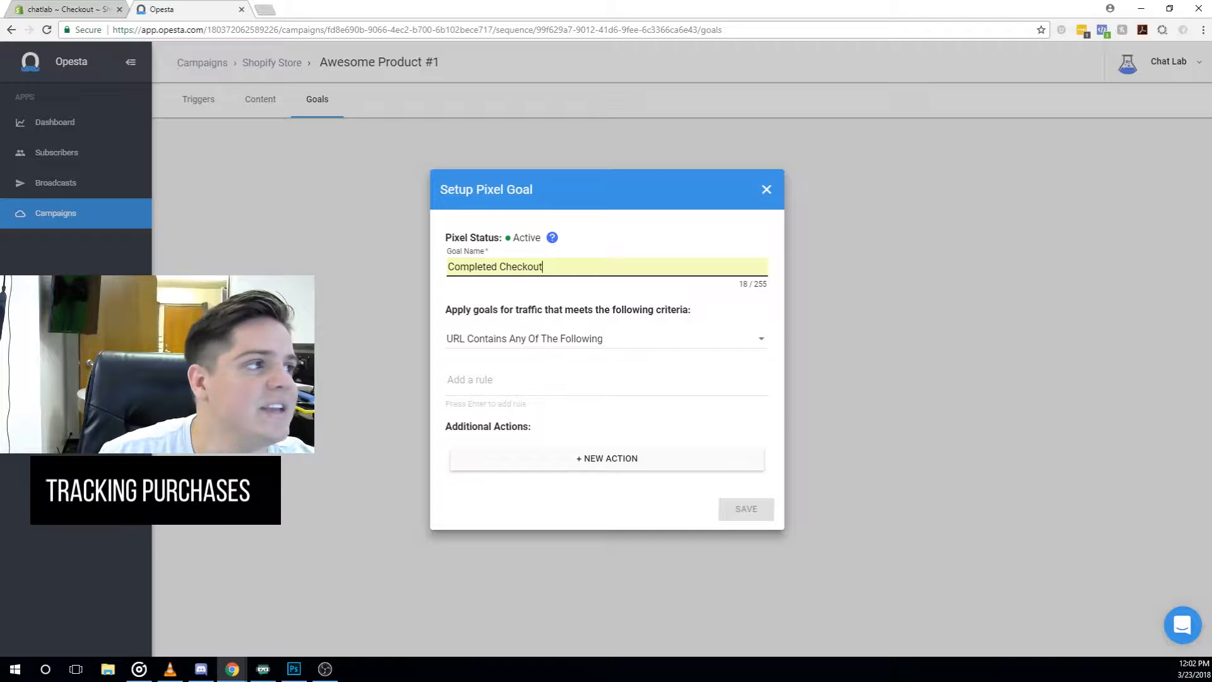
left_click(79, 9)
scroll(278, 155, "up", 10)
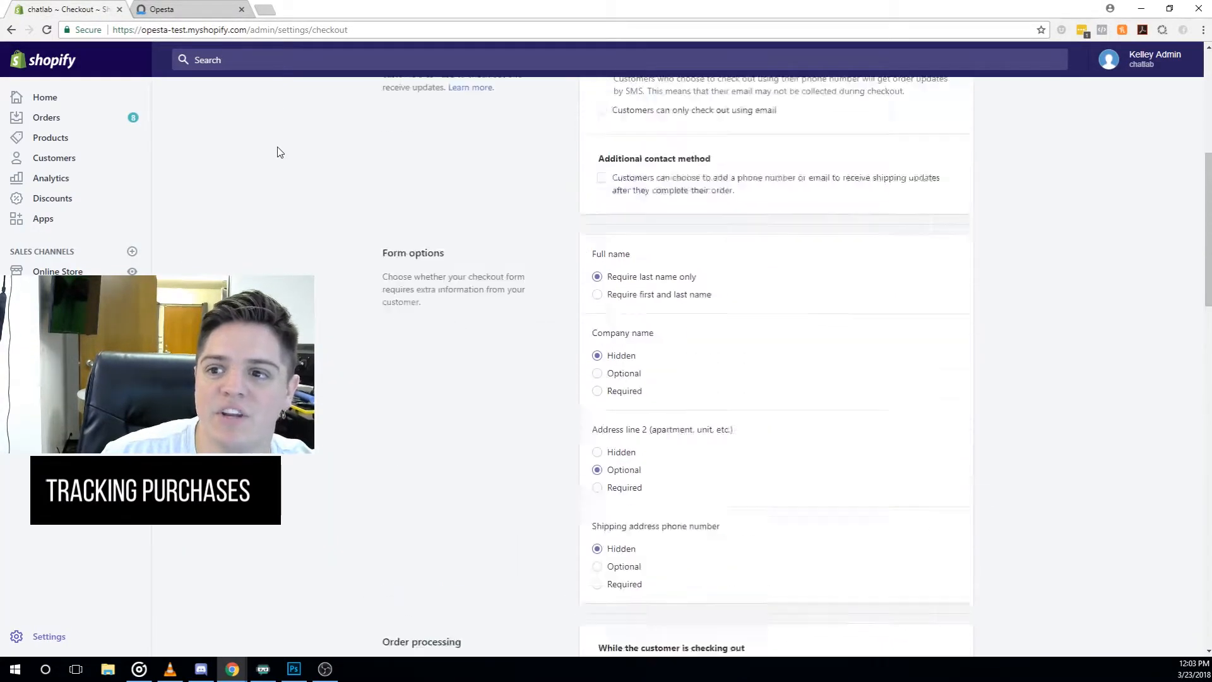
scroll(277, 152, "up", 5)
left_click(57, 96)
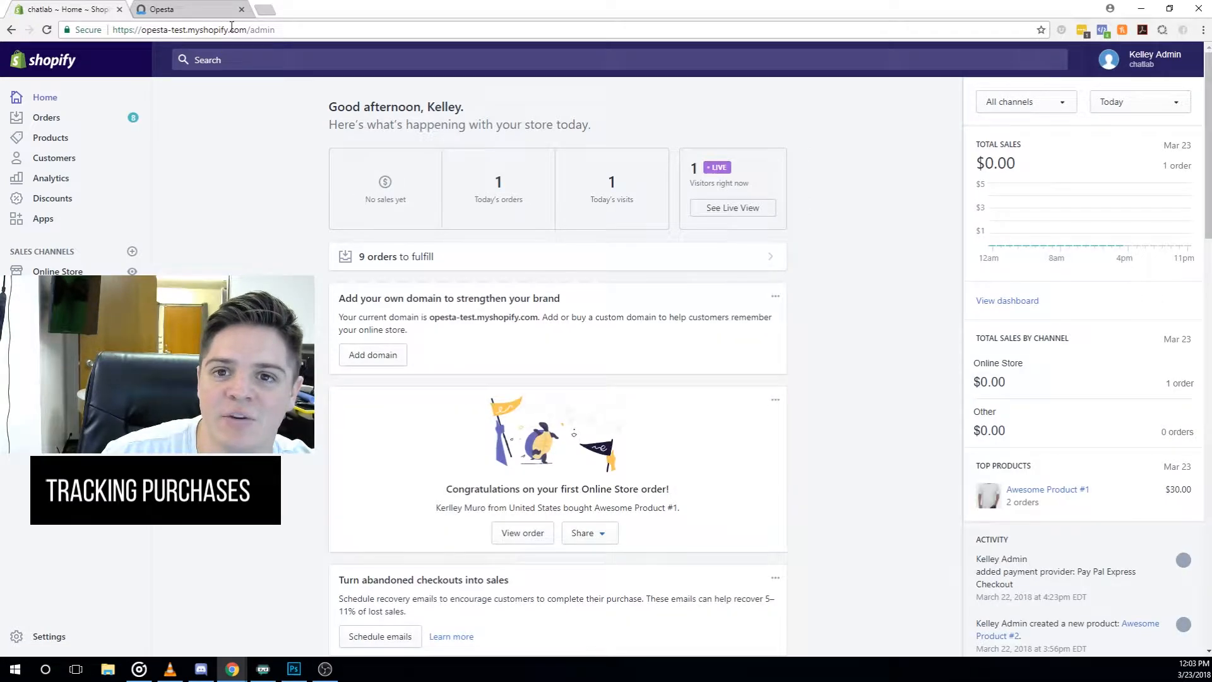
left_click_drag(230, 29, 339, 26)
left_click(338, 28)
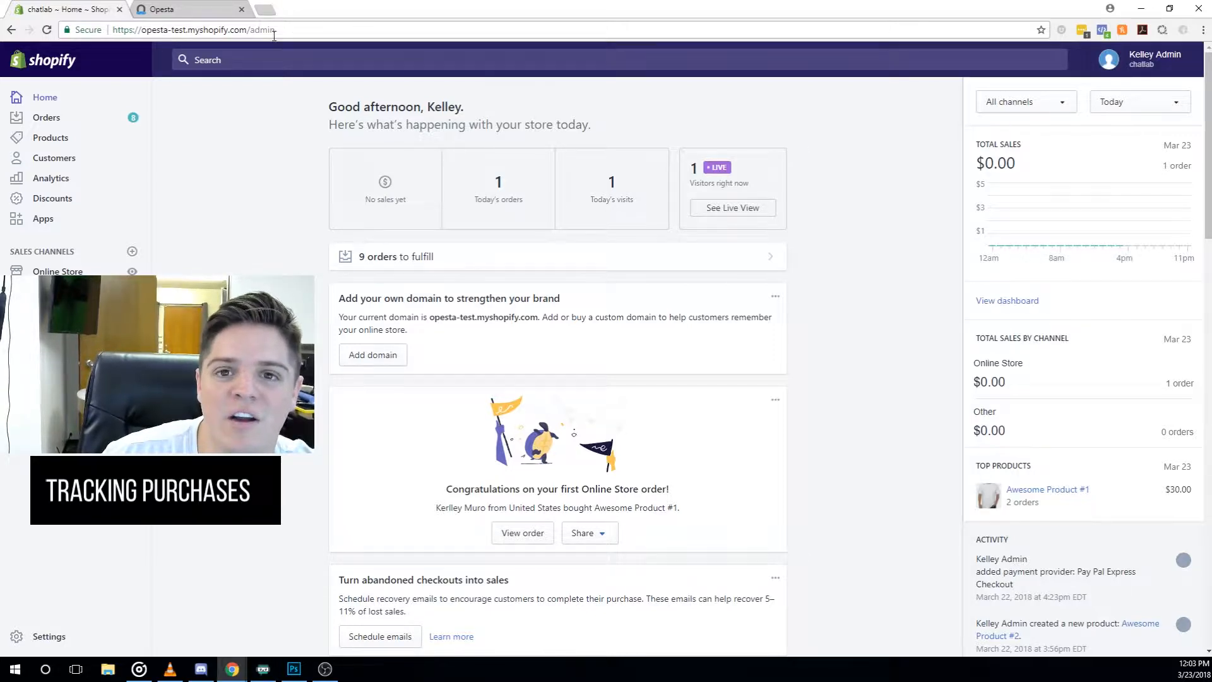
left_click(188, 9)
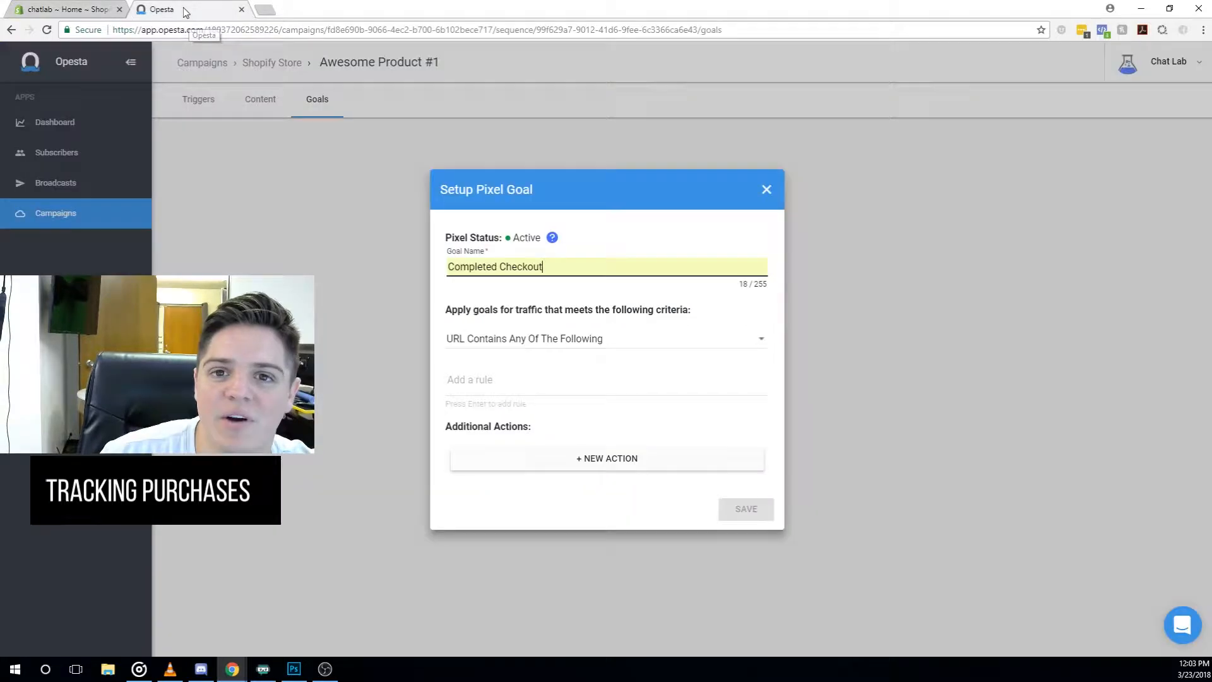
- Add the URL rules 'thank_you' and '/thank_you' to the Completed Checkout goal
left_click(480, 378)
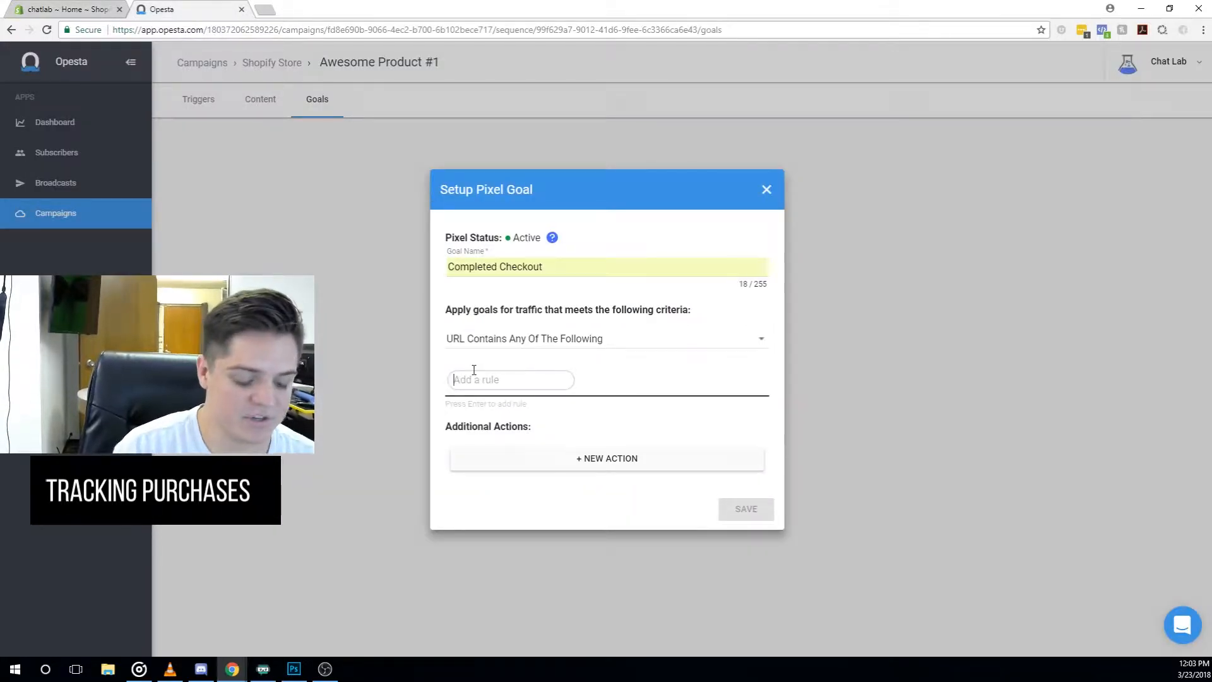
type("thank_")
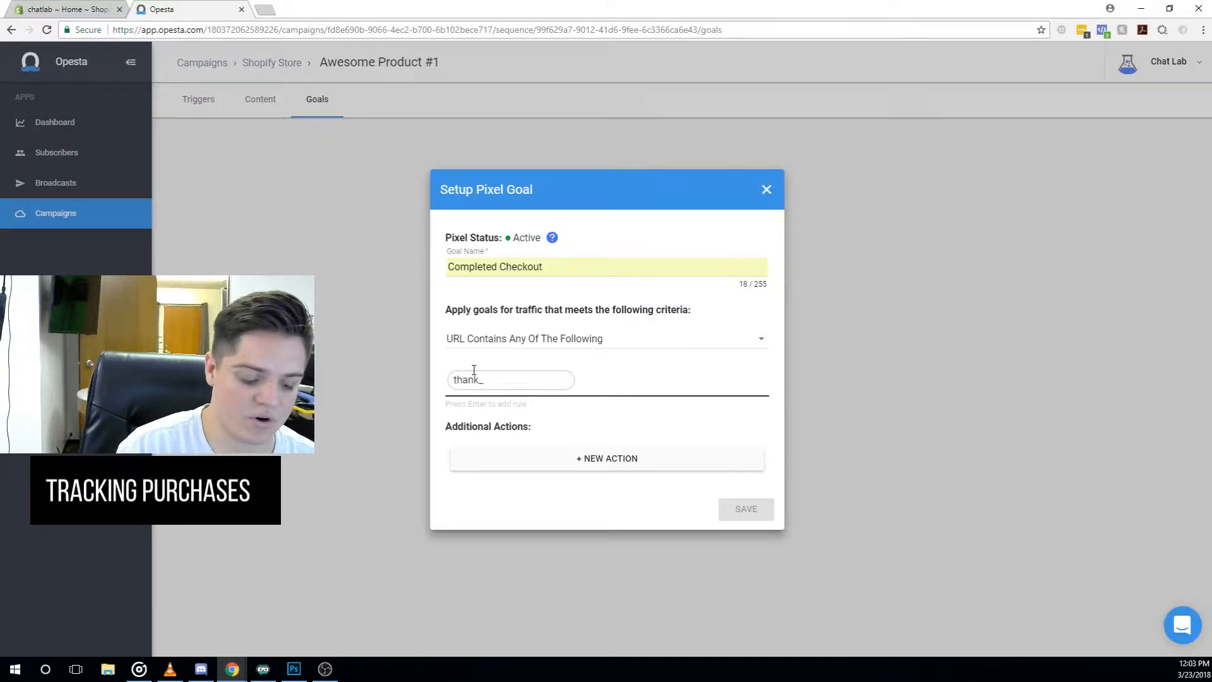
type("you")
key("Return")
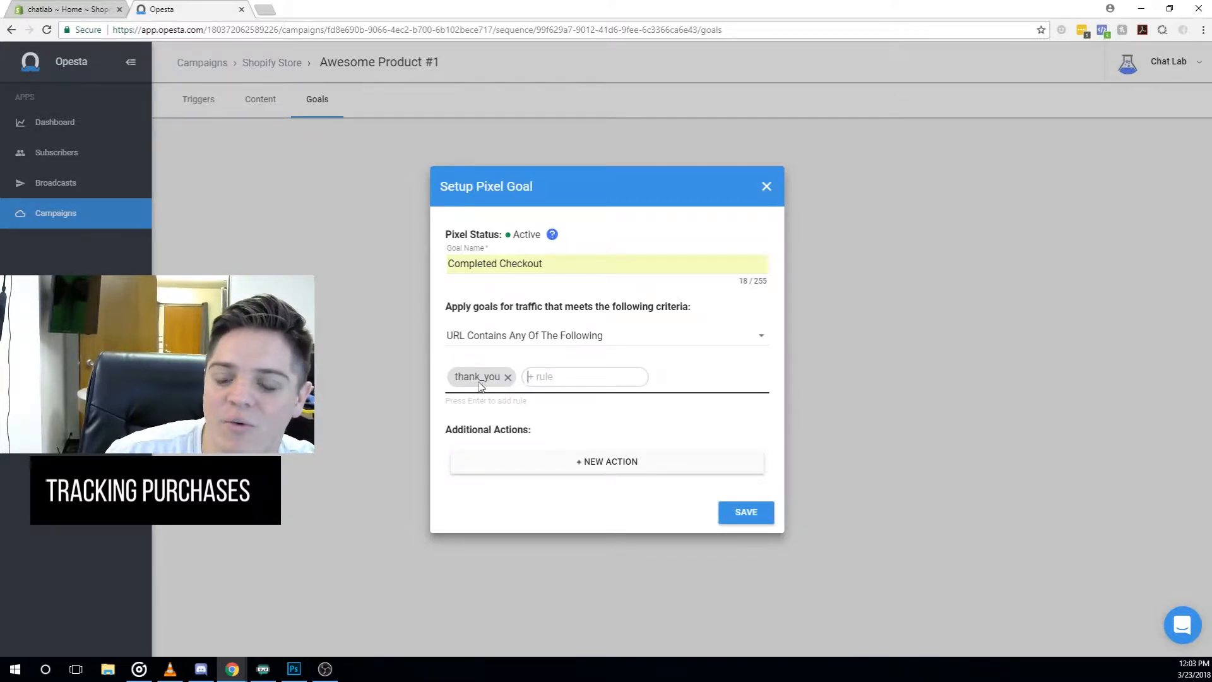
type("/")
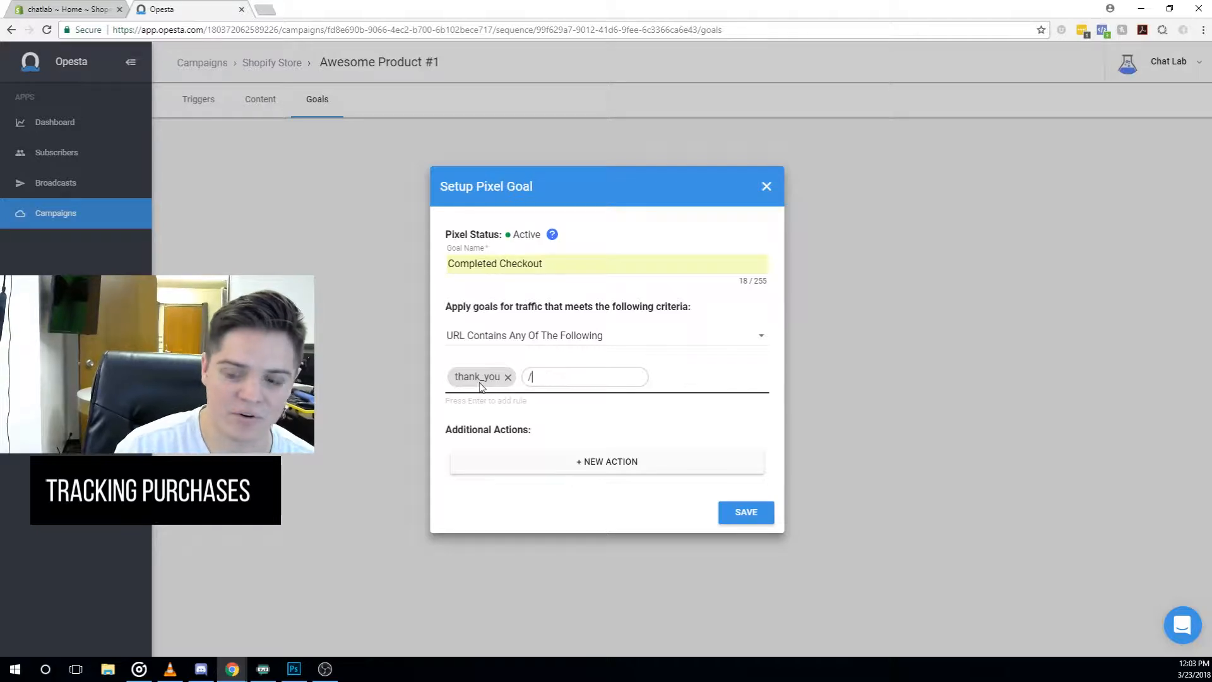
type("thank_you")
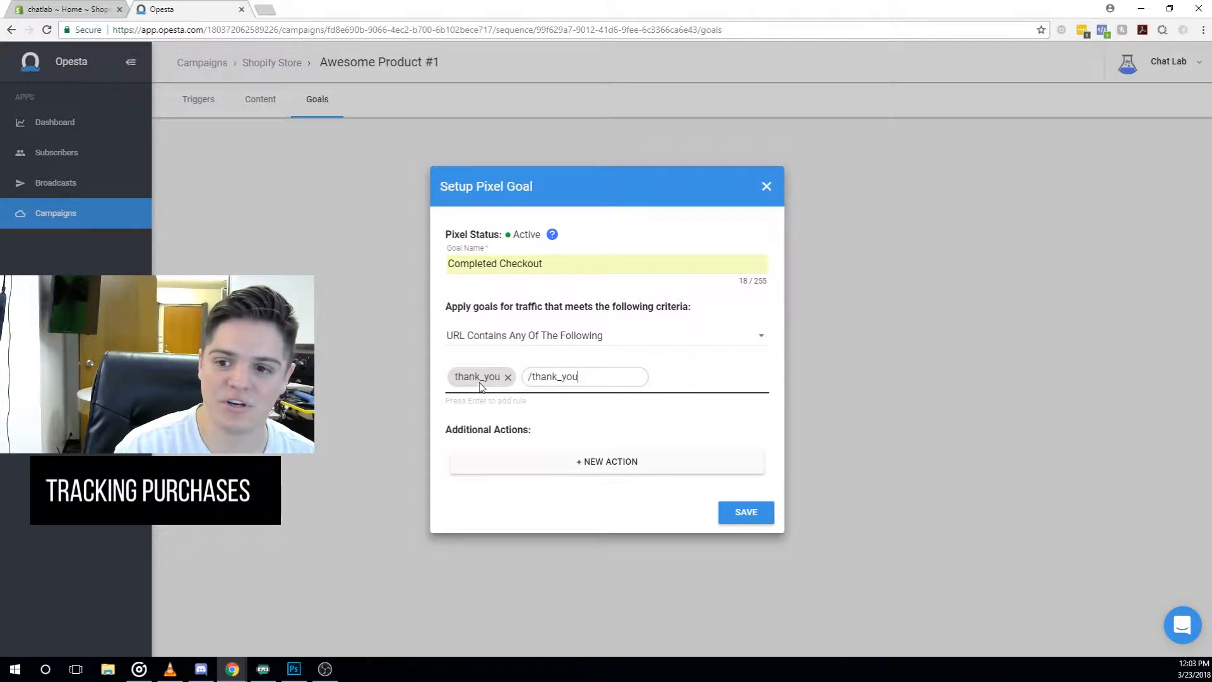
key("Return")
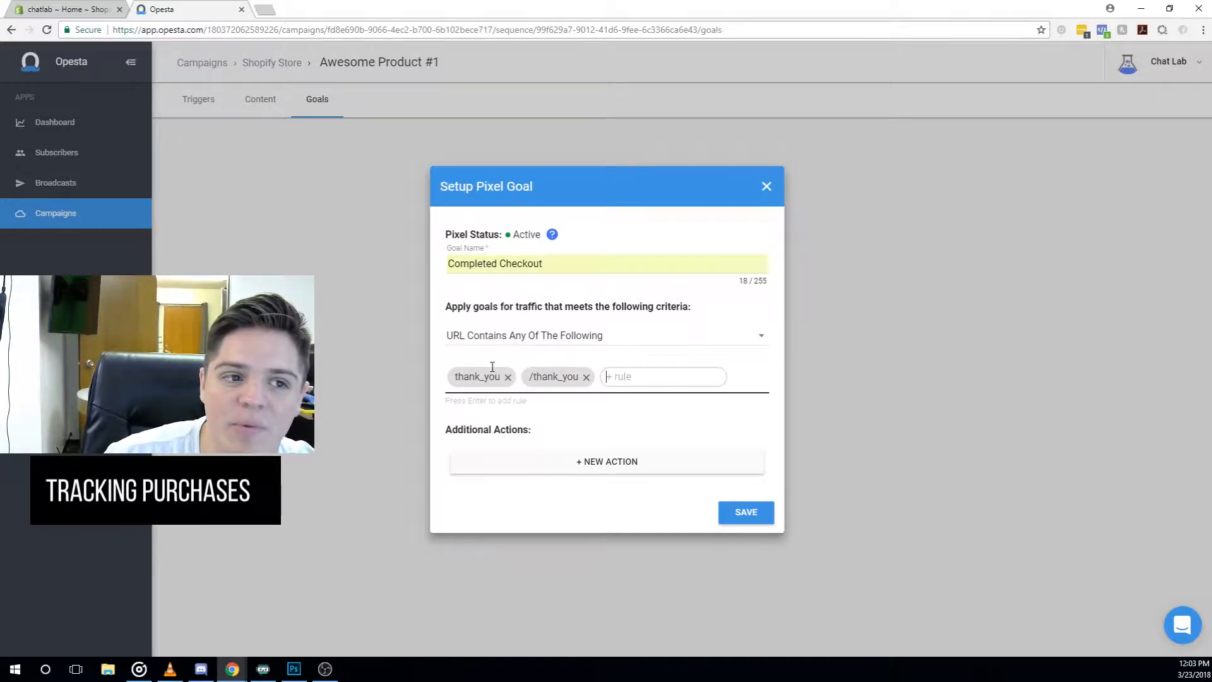
- Add a goal action that tags buyers with the Customer tag
left_click(593, 470)
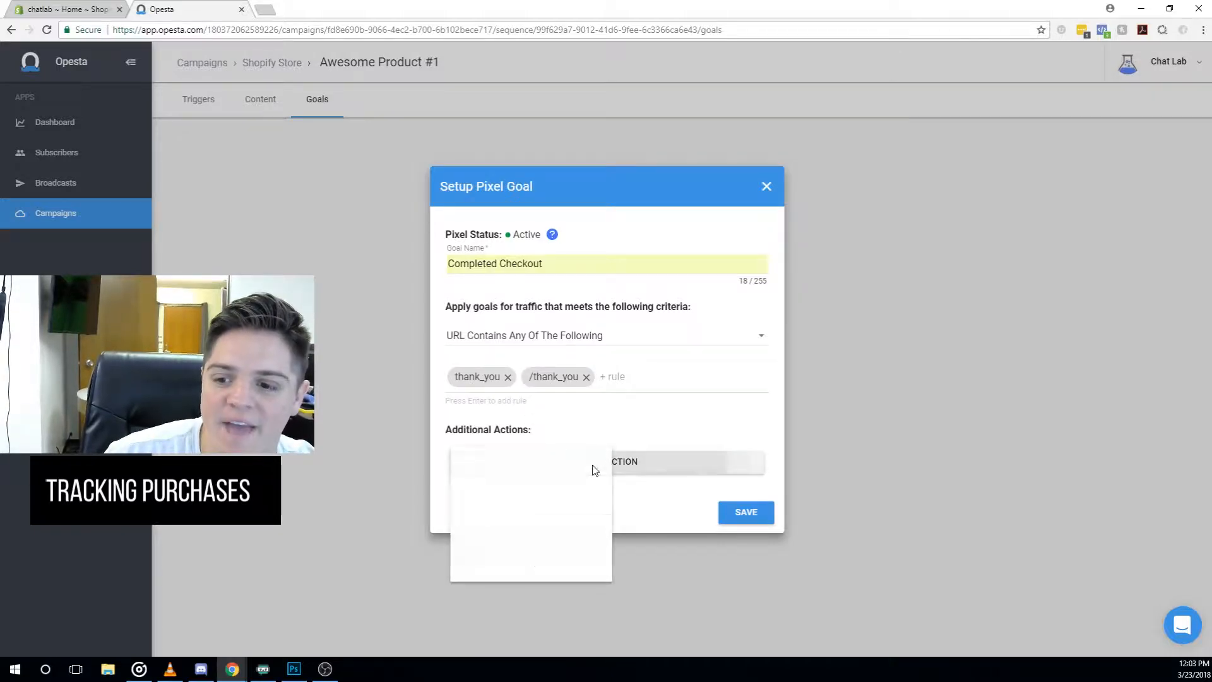
left_click(552, 465)
left_click(526, 439)
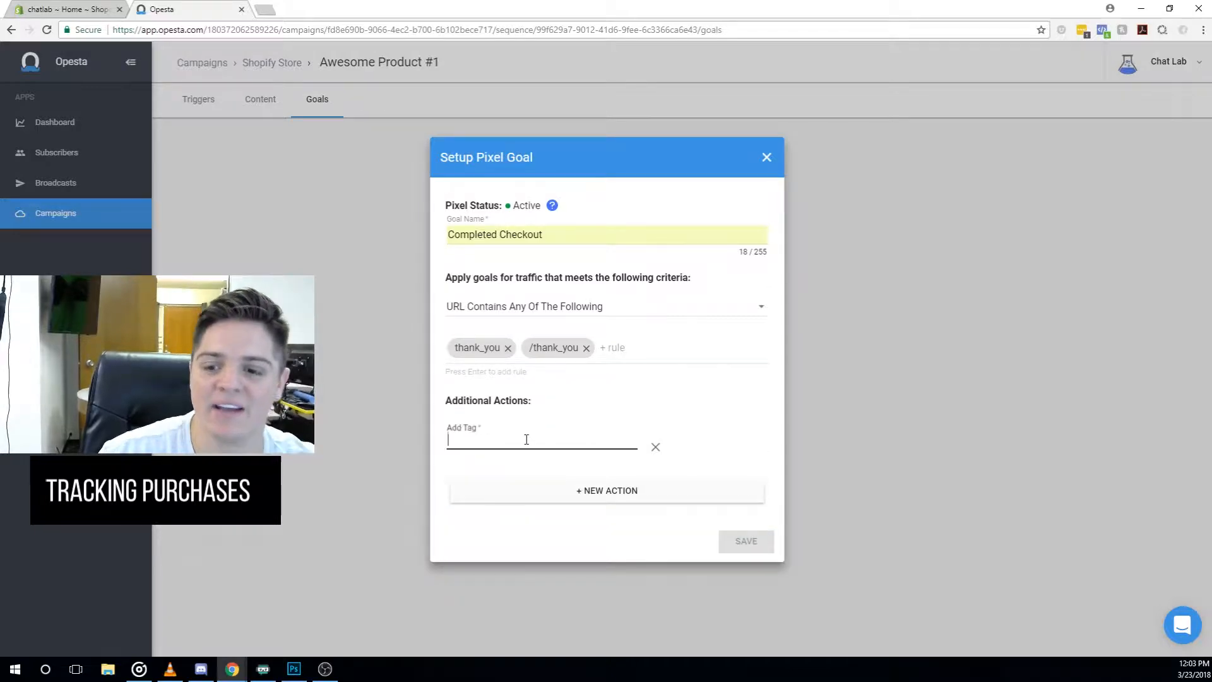
type("Customer")
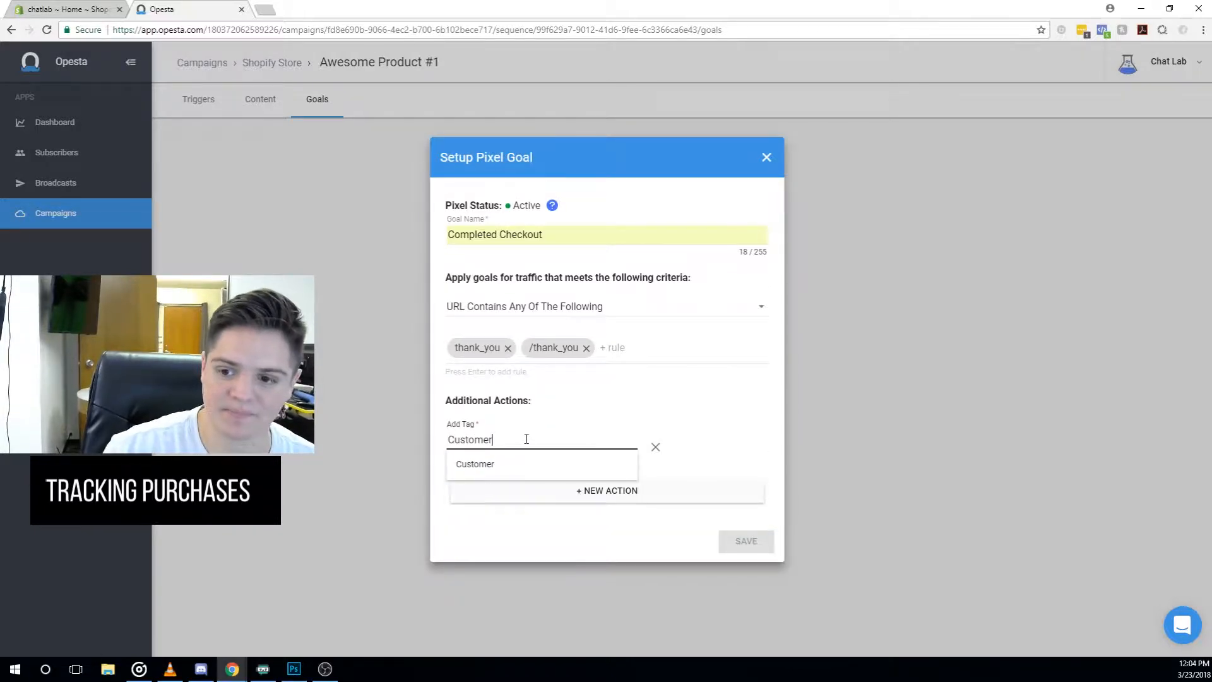
left_click(489, 467)
- Add a second Add-tag action for the Awesome Product #1 tag
left_click(602, 498)
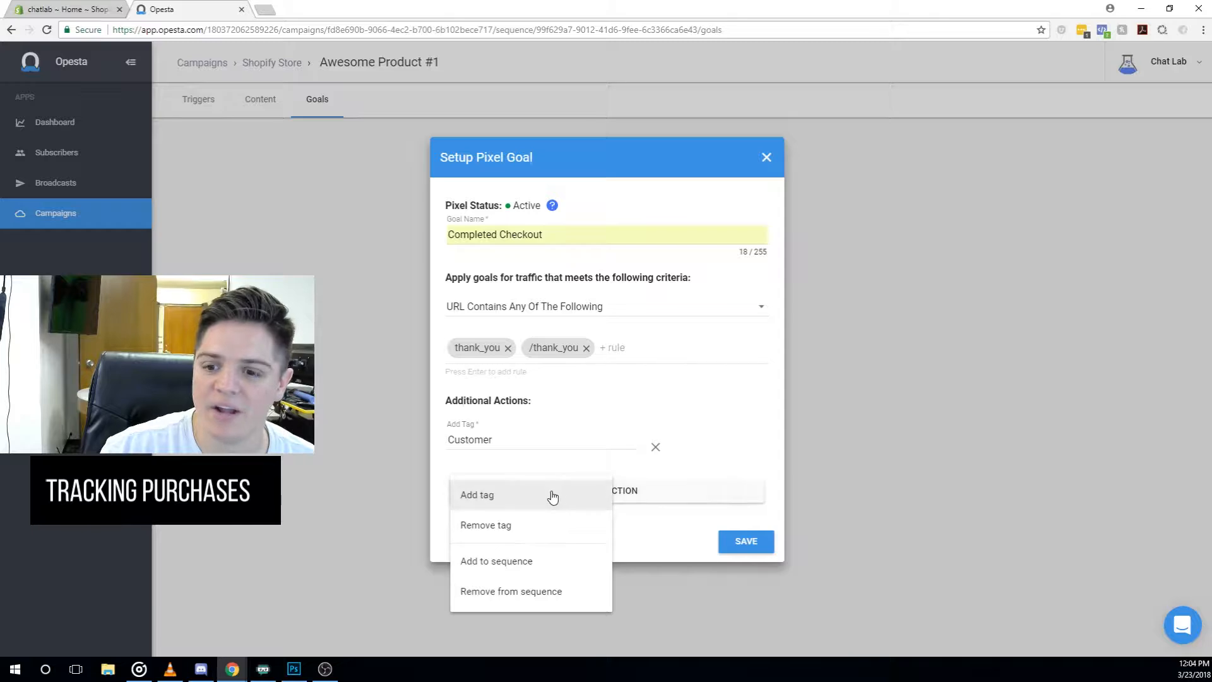
left_click(551, 495)
left_click(532, 471)
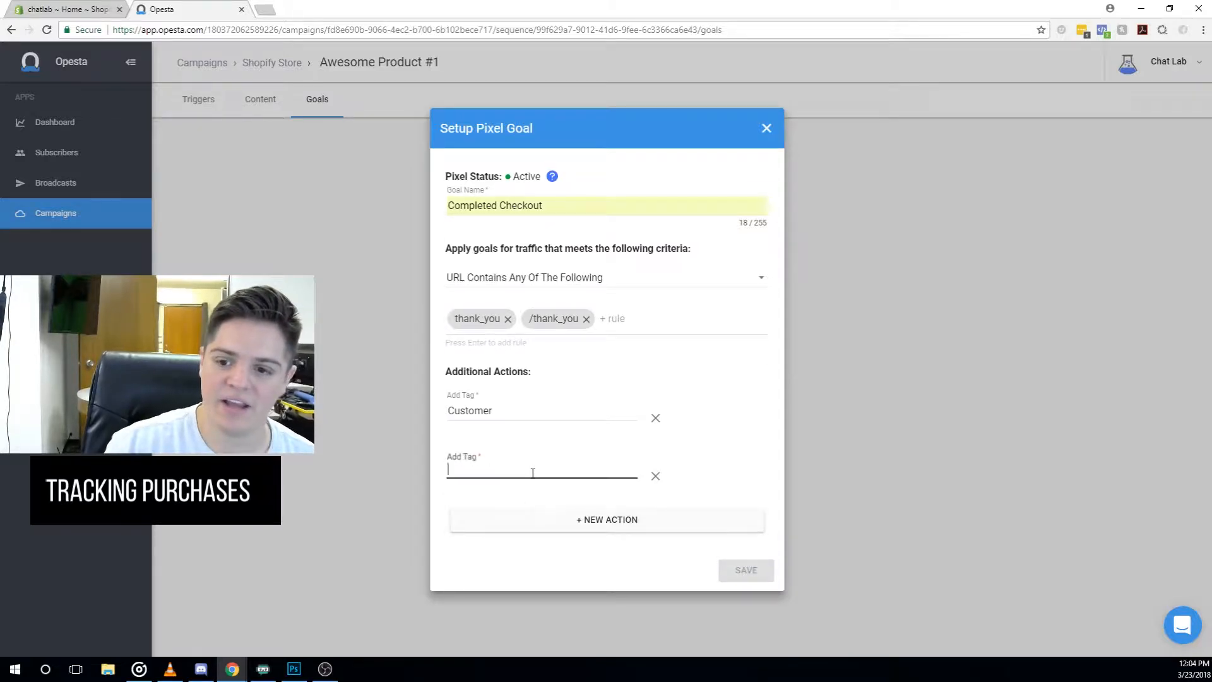
type("Awesom")
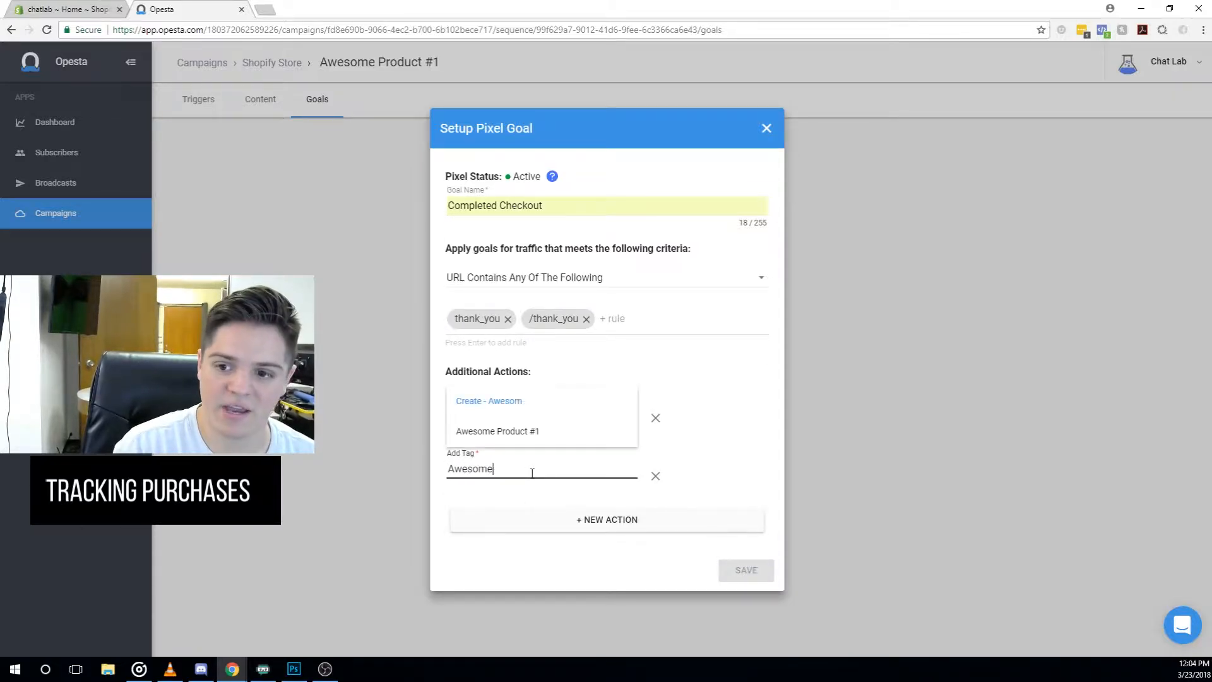
type("e")
left_click(519, 432)
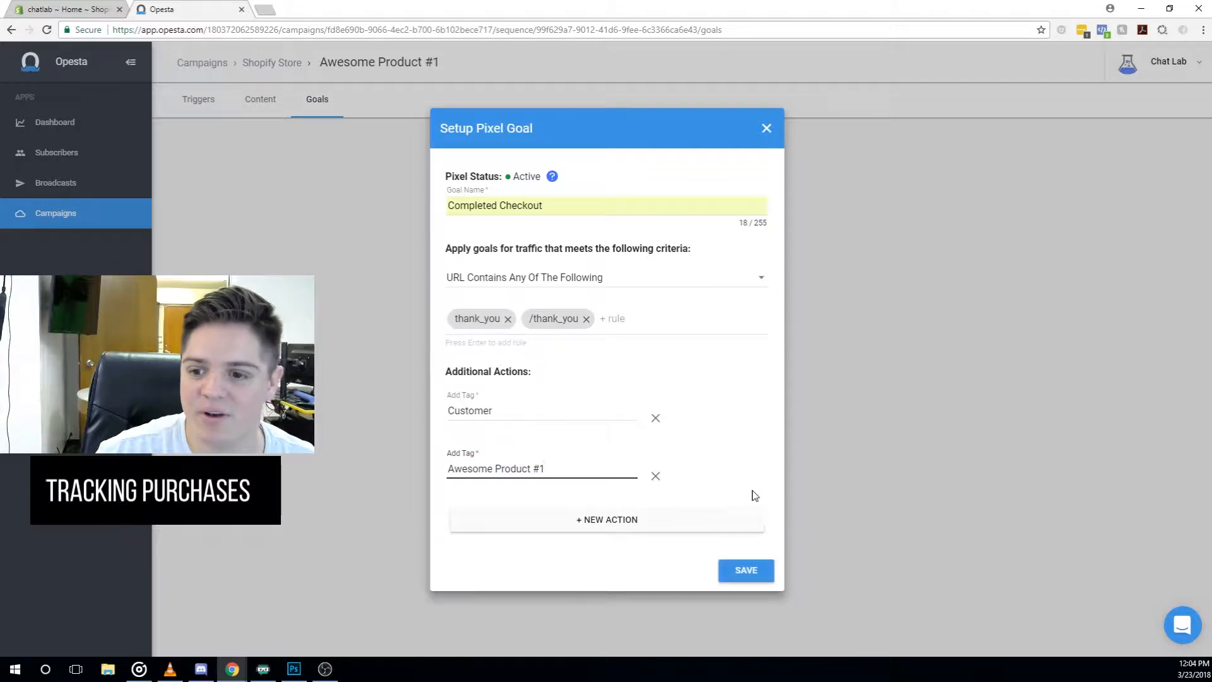
- Close the action type menu without adding another action and save the goal
left_click(611, 521)
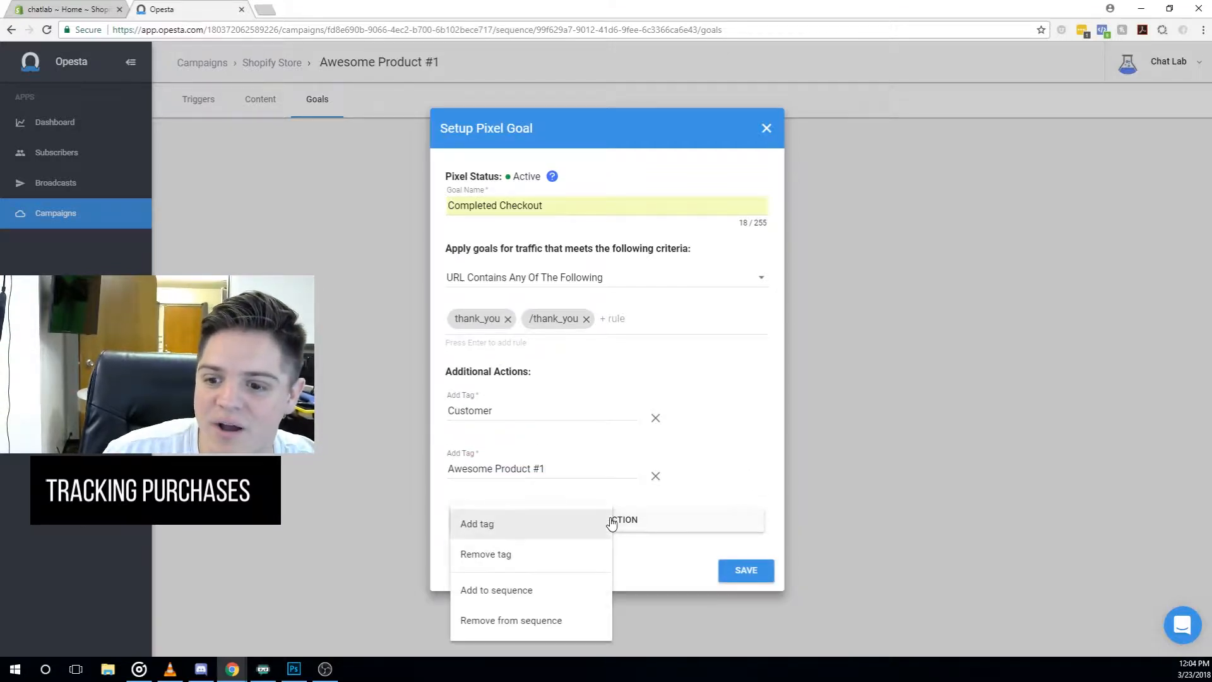
left_click(735, 462)
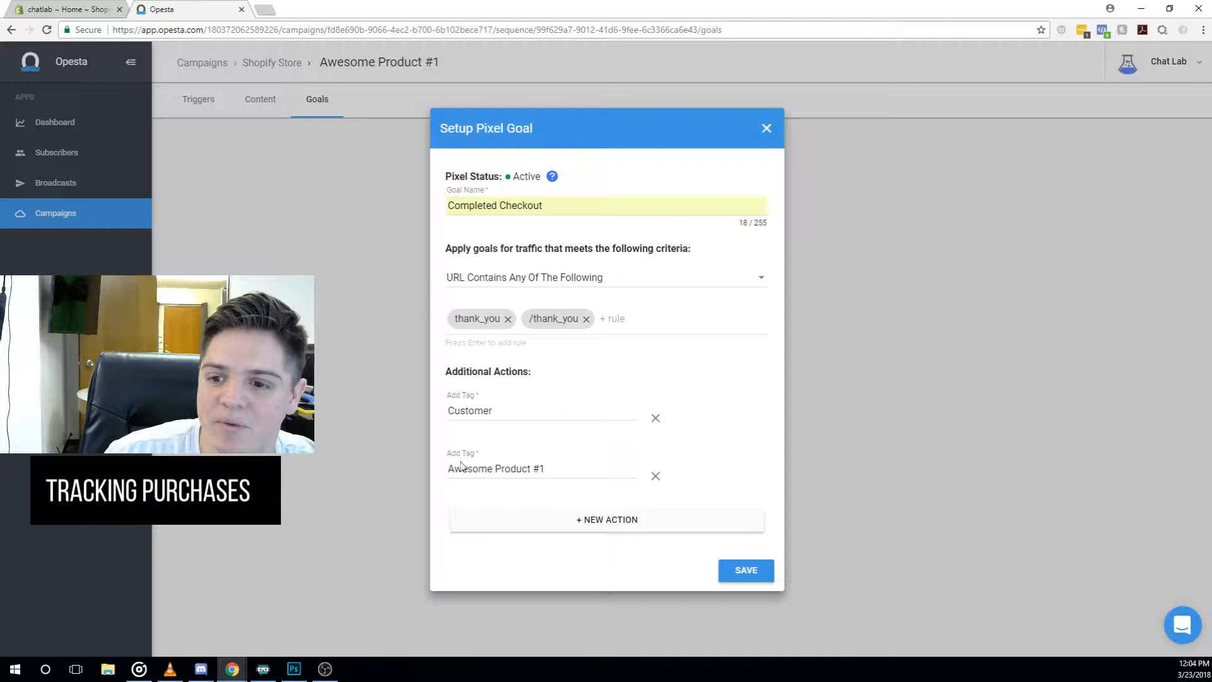
left_click(606, 526)
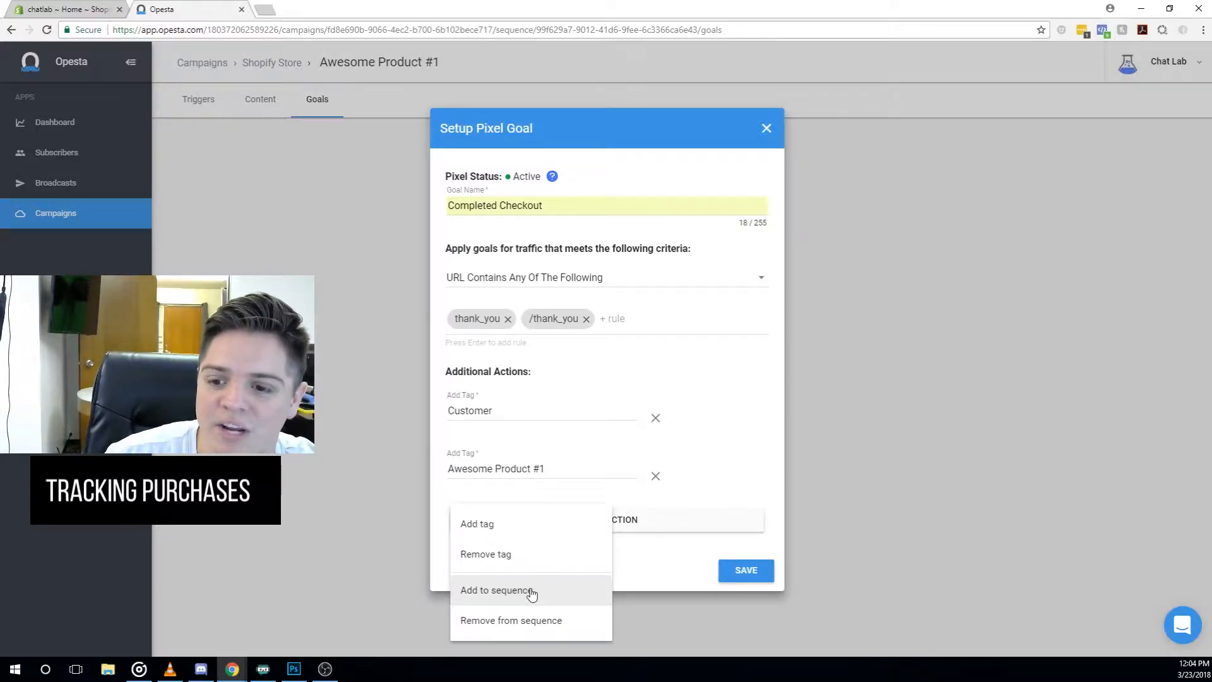
left_click(748, 474)
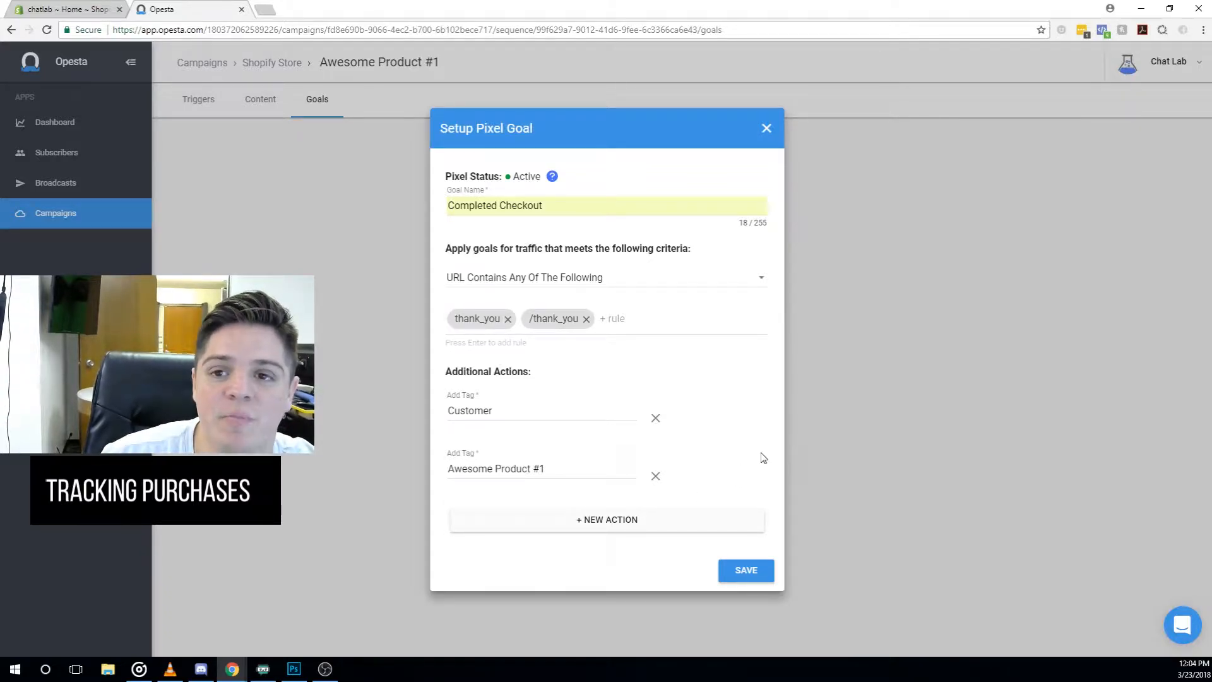
left_click(746, 571)
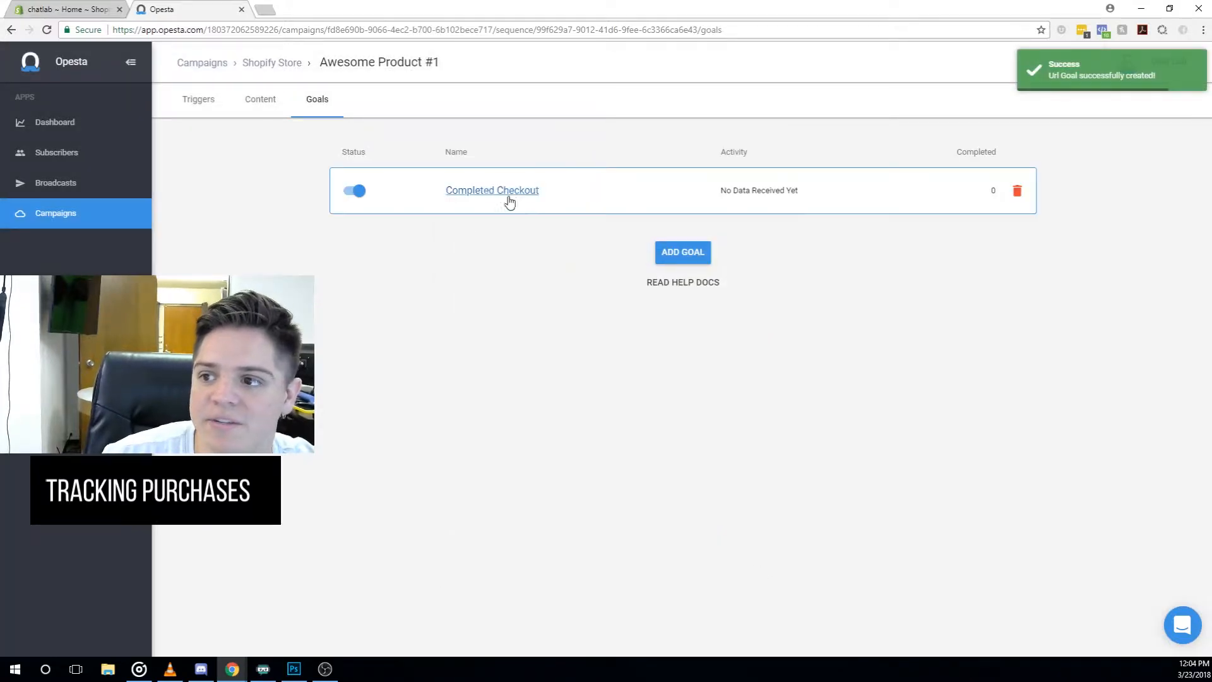
- Create a new sequence named 'Completed Product Purchase (Awesome Product #1)' in the Shopify Store campaign
left_click(271, 63)
left_click(702, 270)
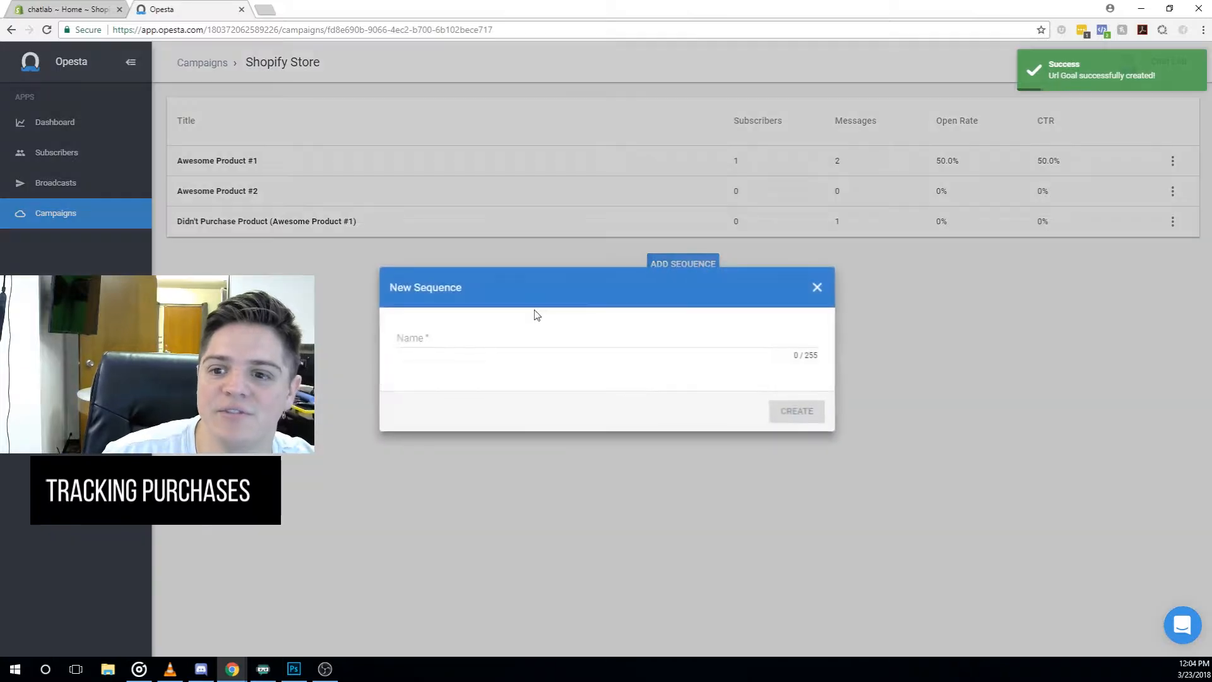
type("Completed Purchase")
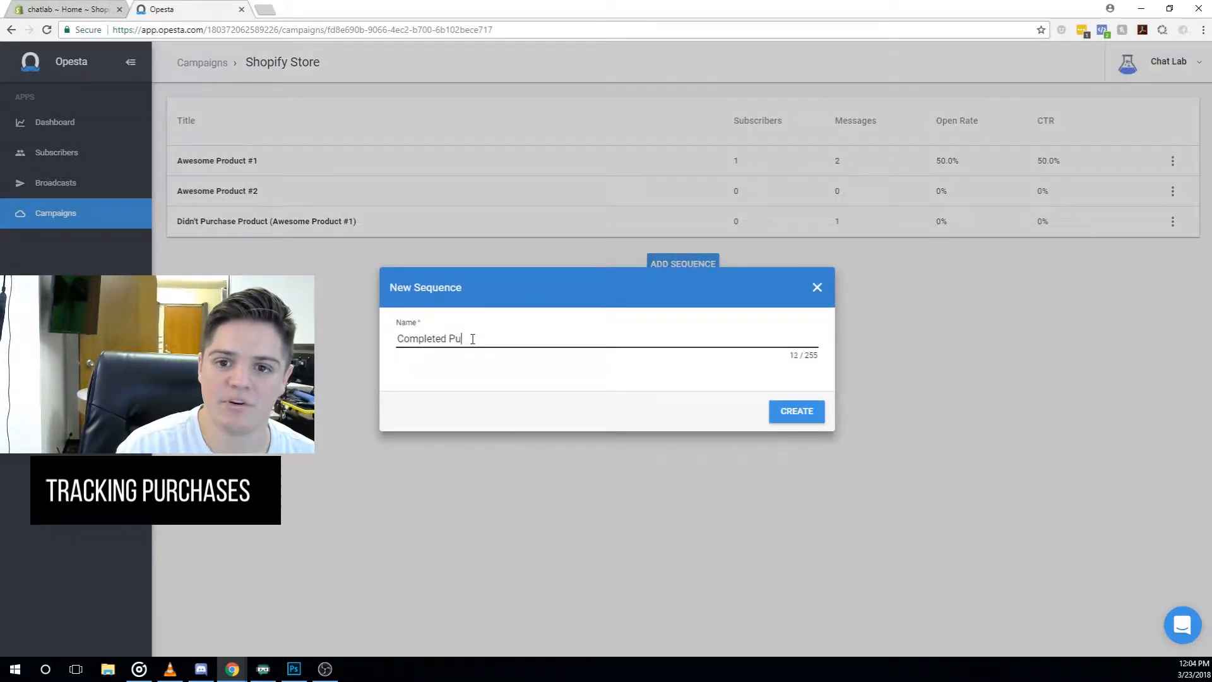
key("BackSpace")
key("BackSpace")
key("BackSpace")
key("BackSpace")
key("BackSpace")
key("BackSpace")
key("BackSpace")
key("BackSpace")
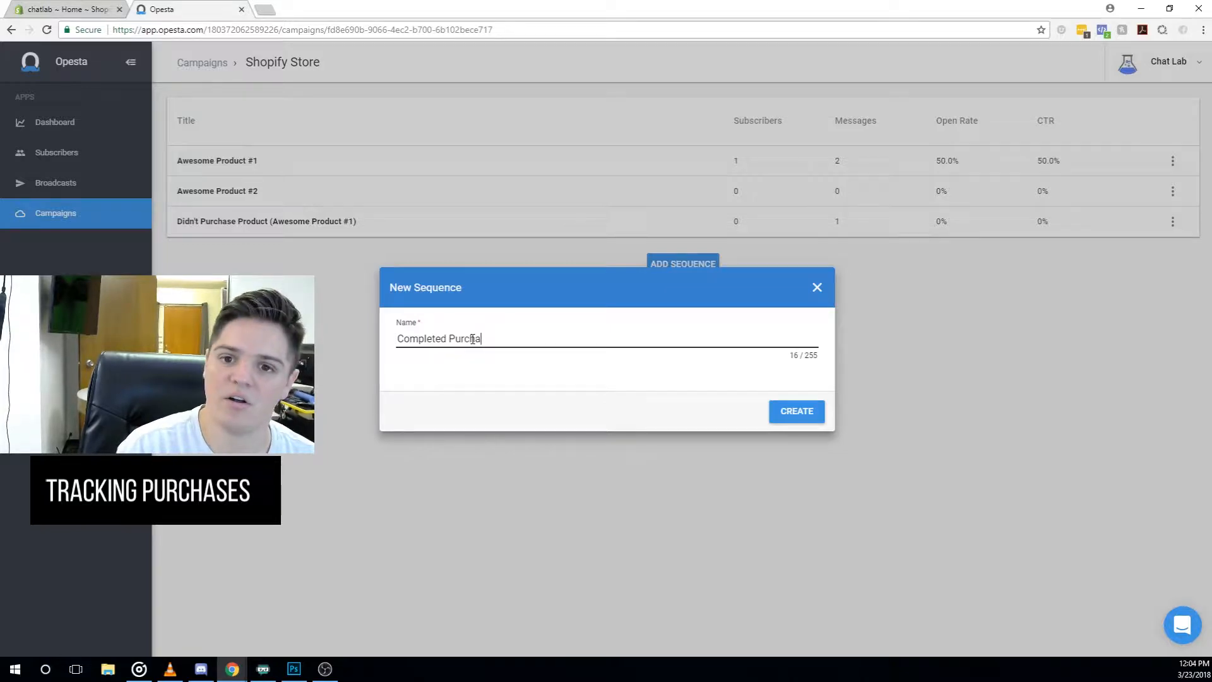
type("P")
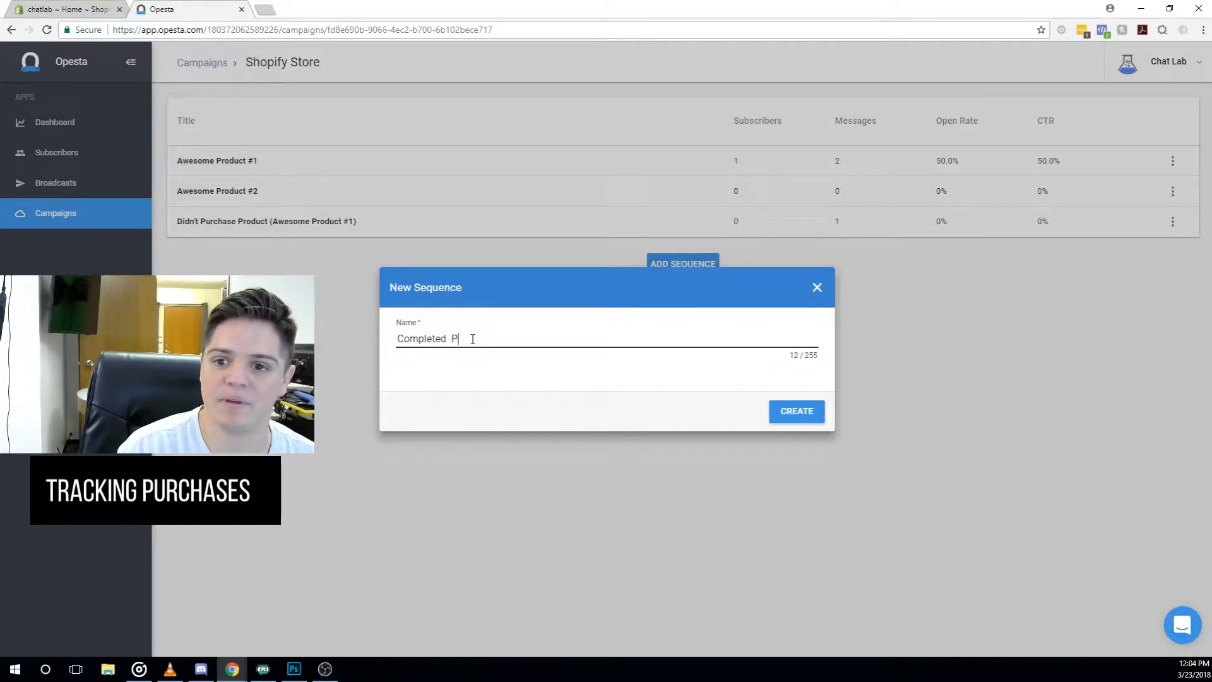
type("roduct Purchase ")
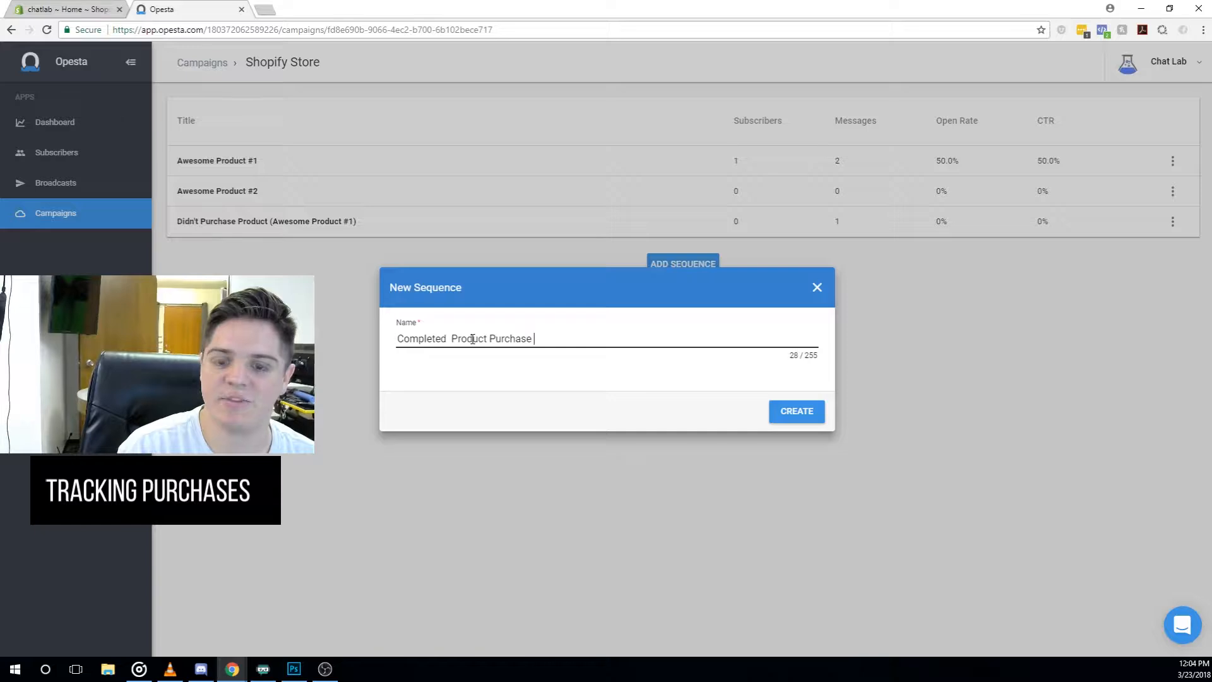
type("(Awesome Product #1")
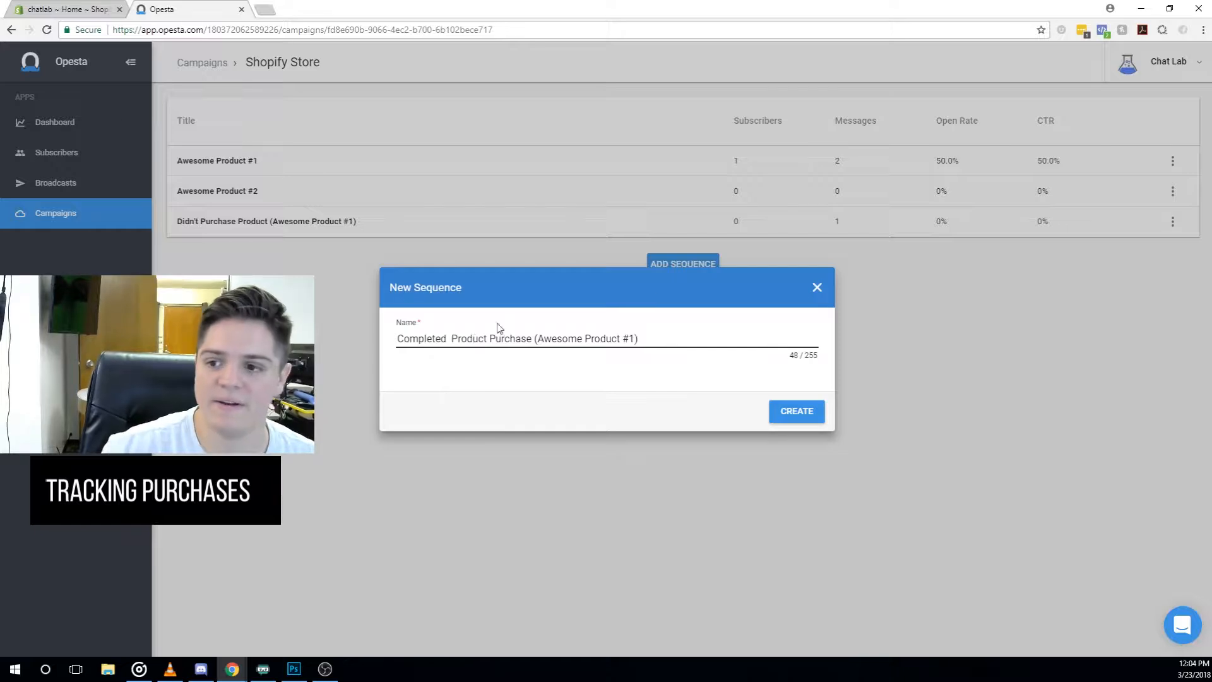
left_click(803, 417)
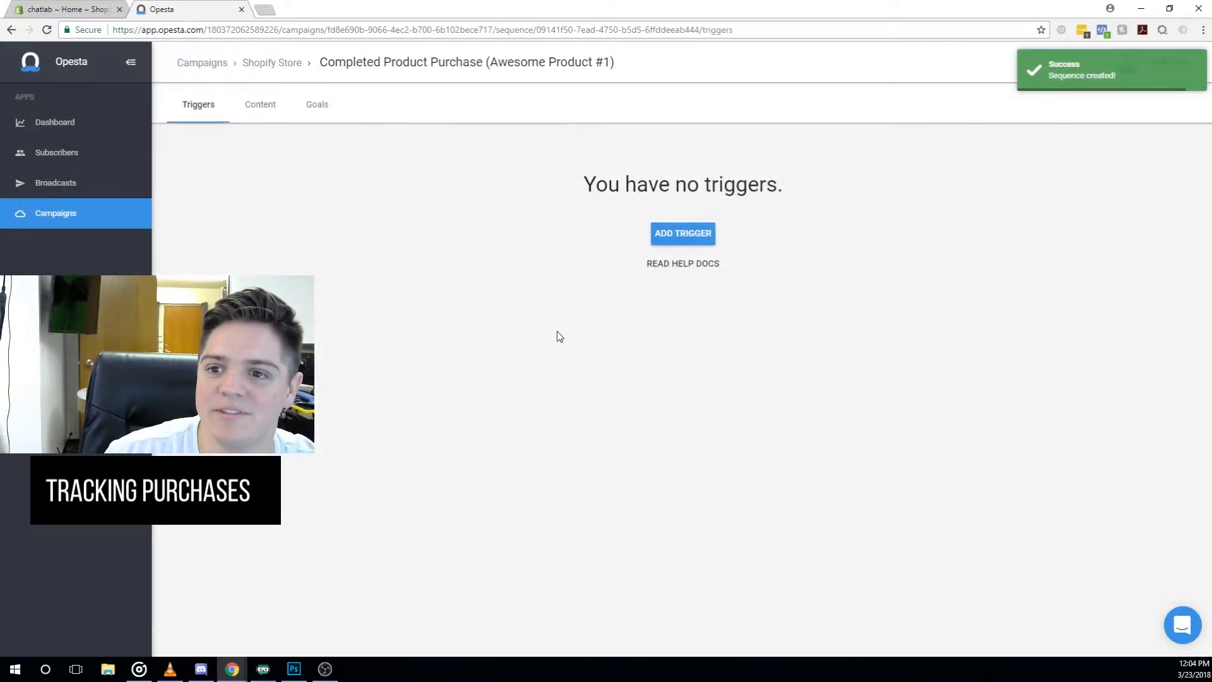
- Add a tag trigger for the Customer tag
left_click(682, 233)
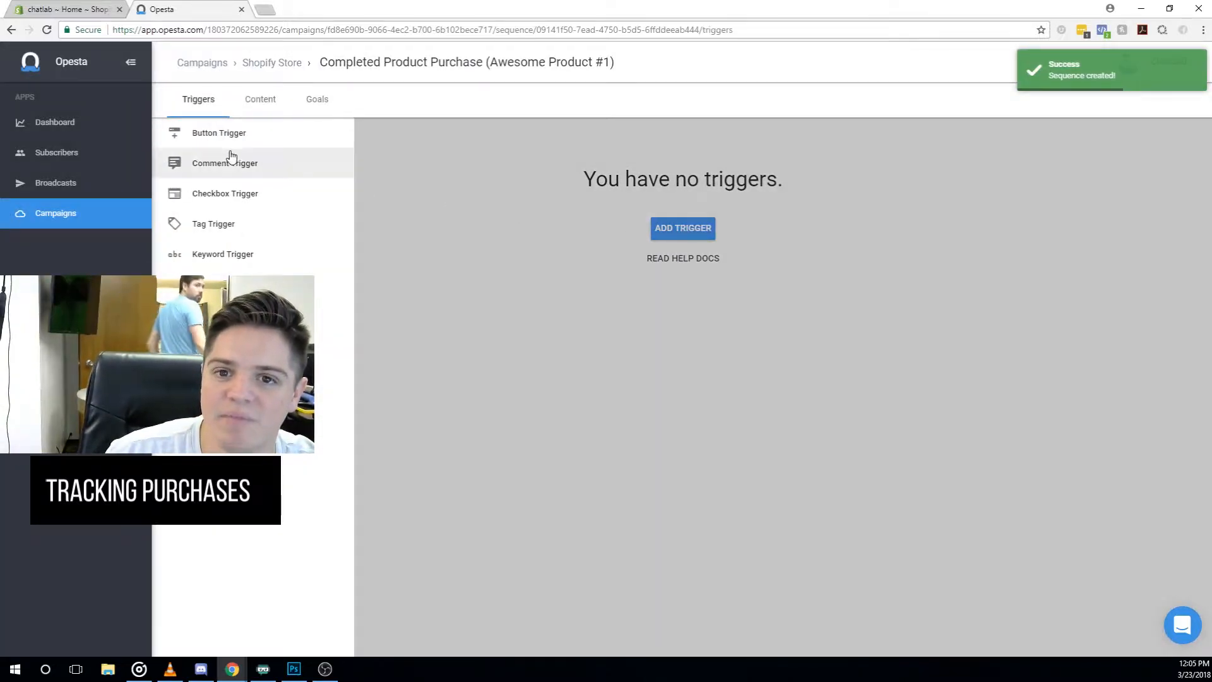
left_click(229, 224)
left_click(514, 345)
type("Customer")
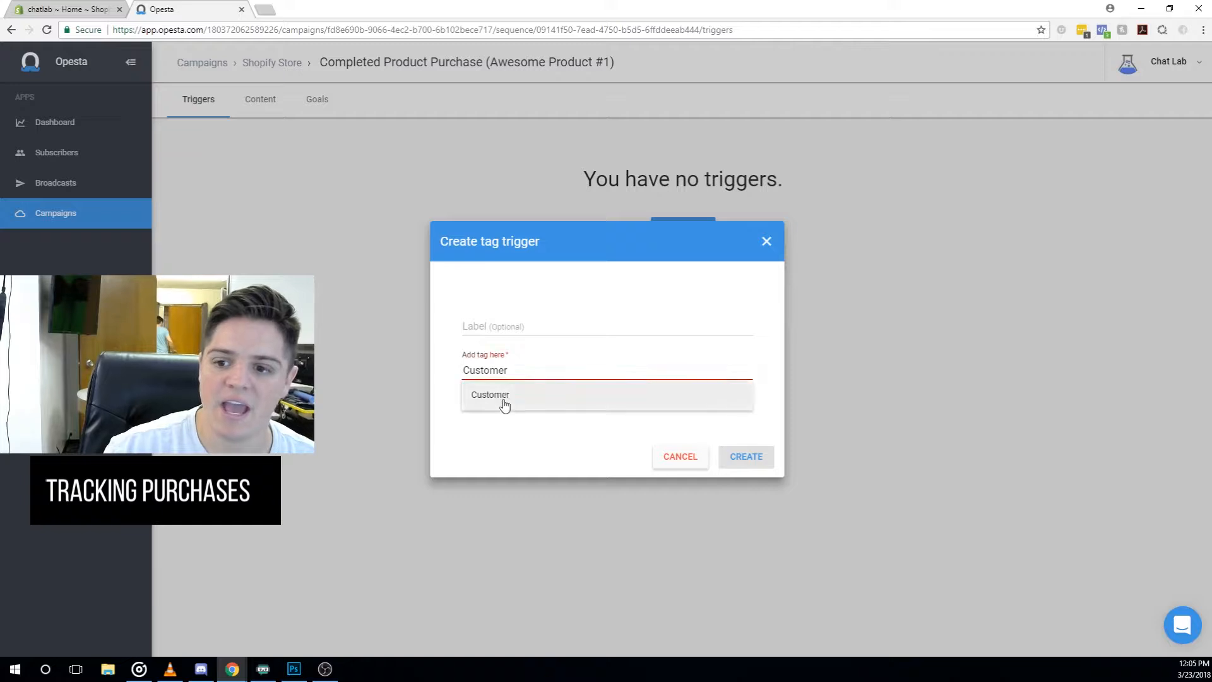
left_click(503, 398)
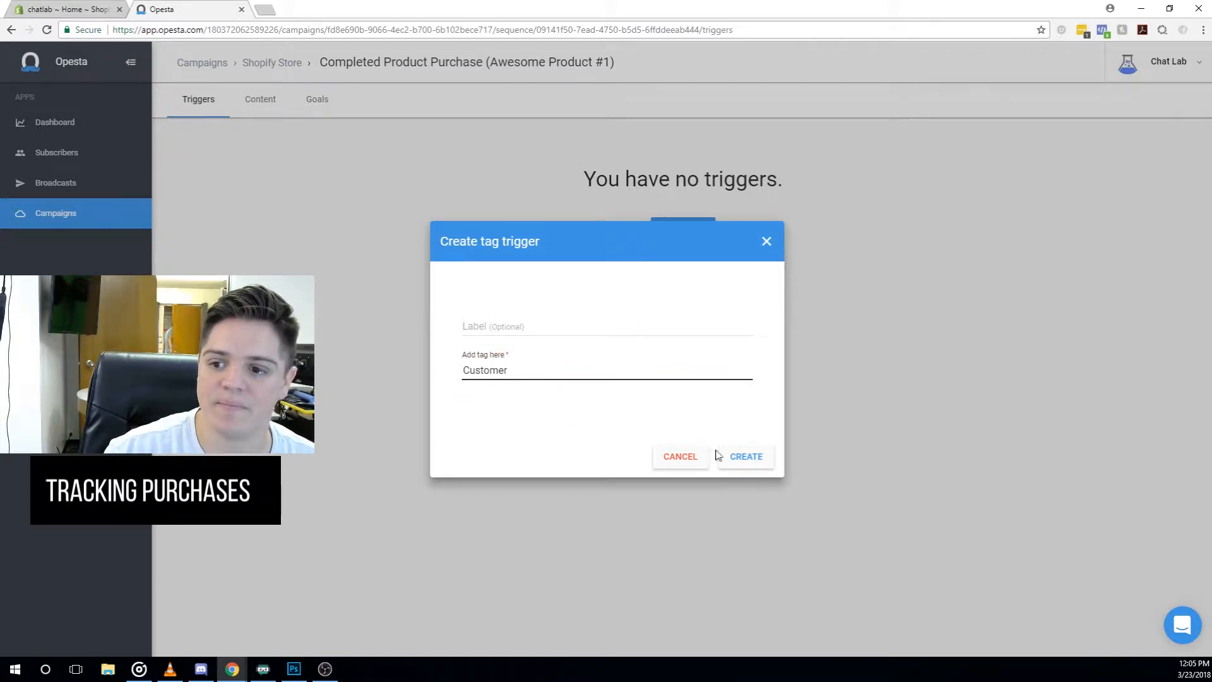
left_click(740, 456)
- Add a second tag trigger for the Awesome Product #1 tag
left_click(677, 272)
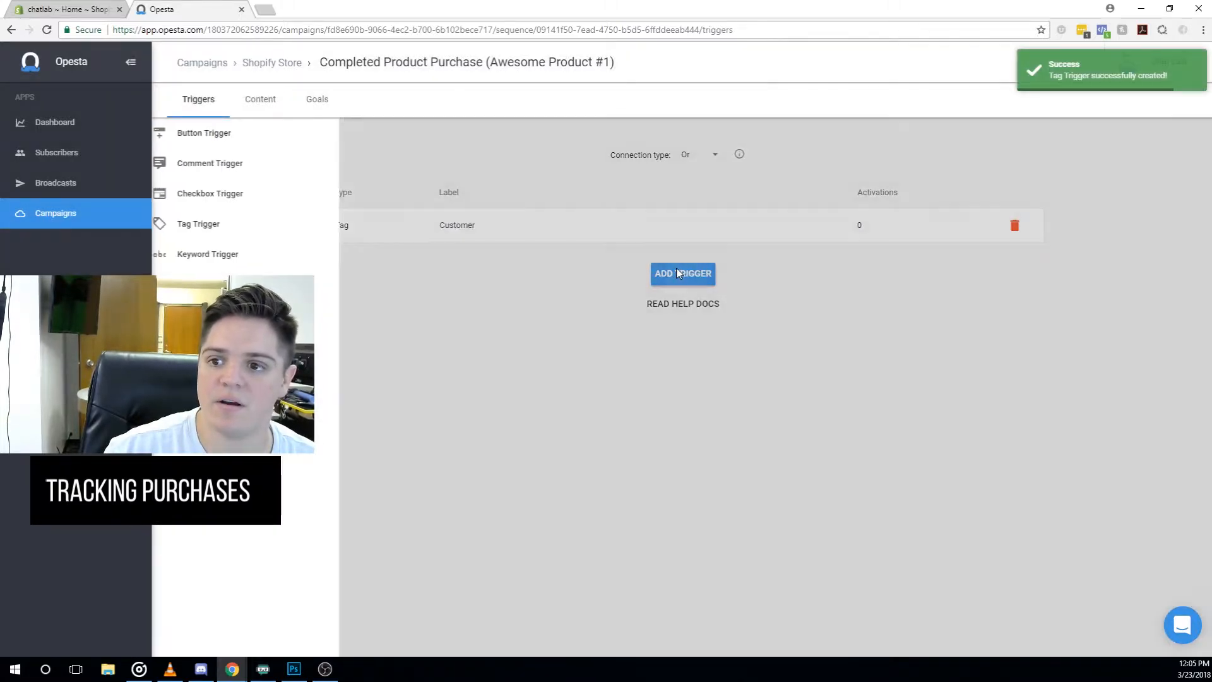
left_click(231, 225)
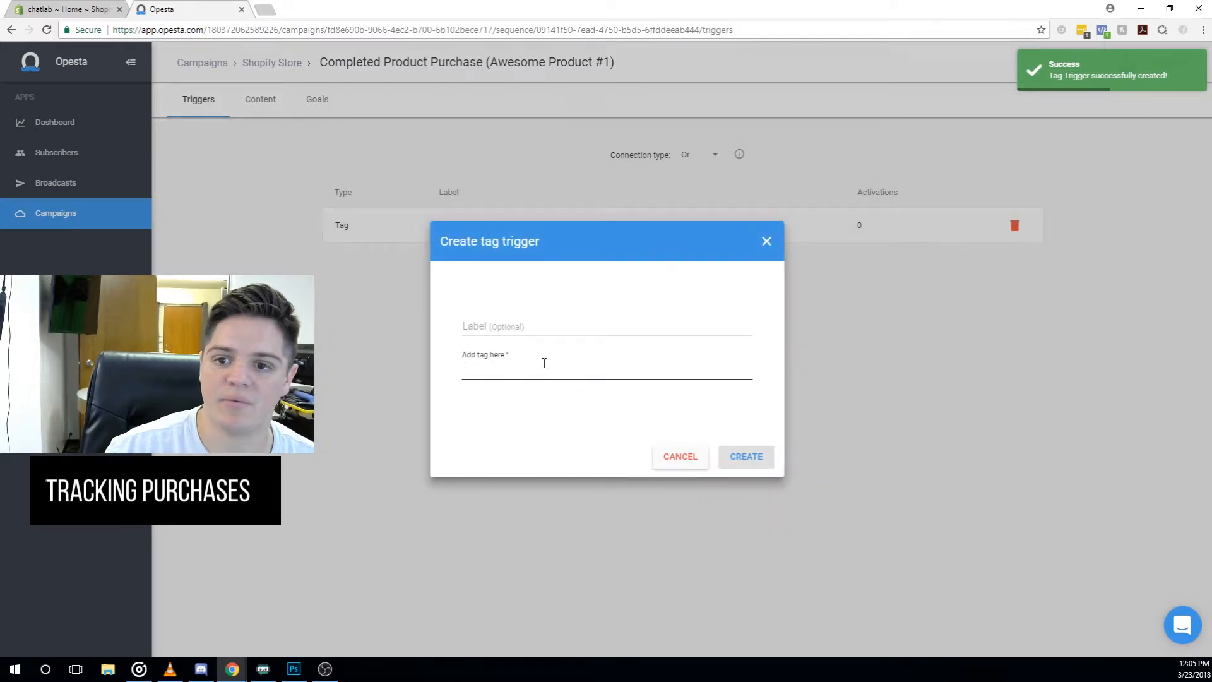
type("Awes")
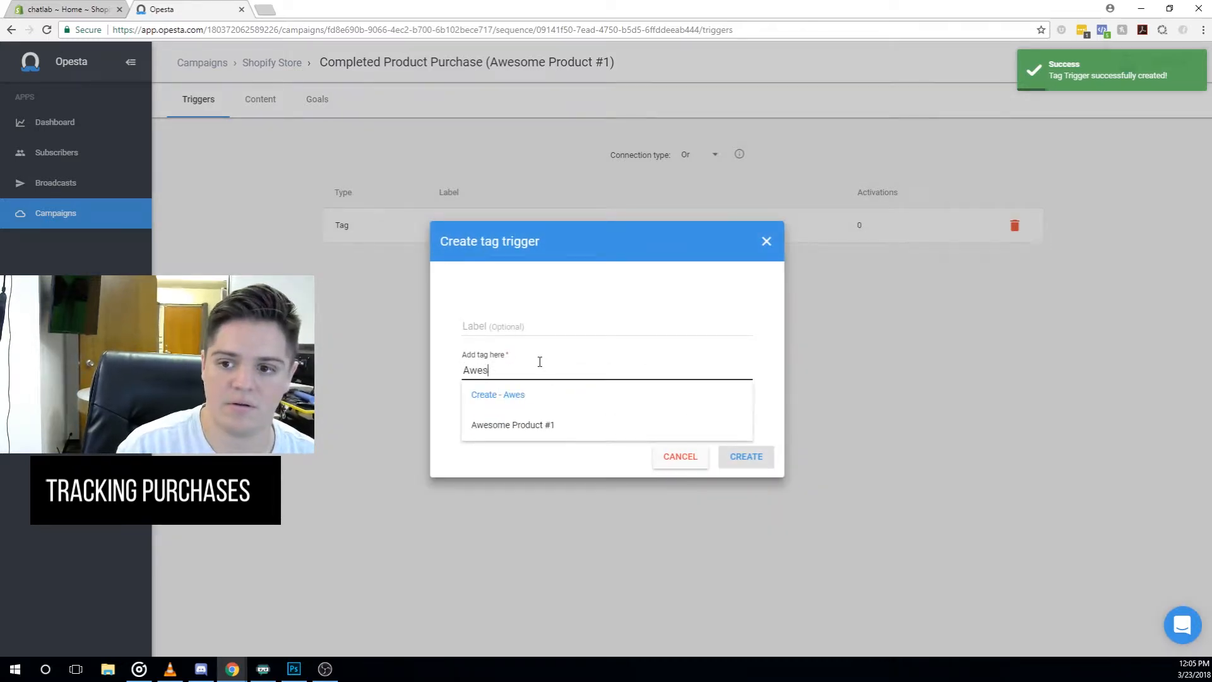
type("ome")
left_click(534, 427)
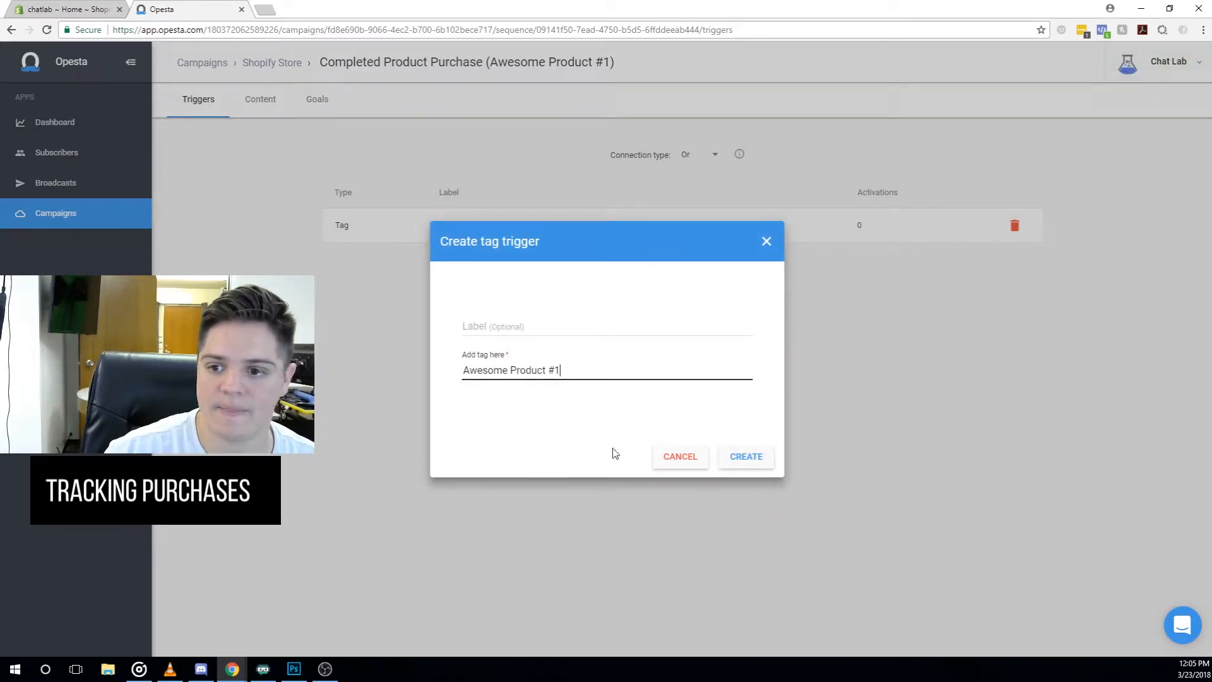
left_click(741, 462)
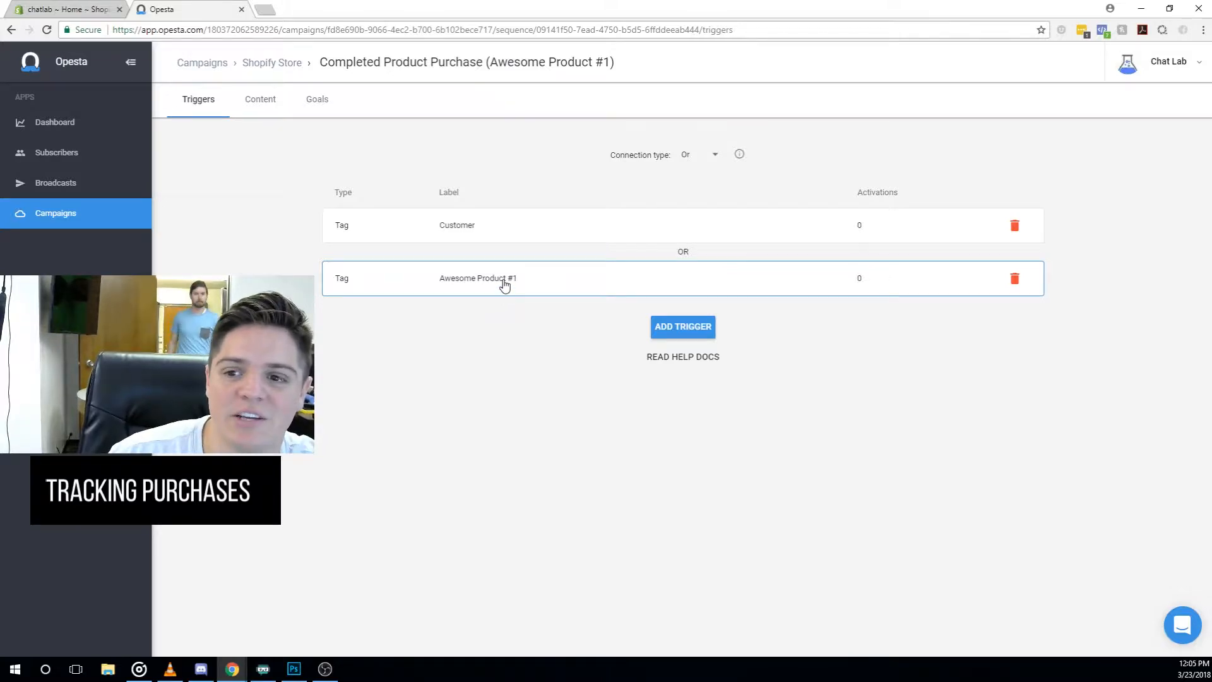
- Delete the Customer tag trigger and switch to the sequence's content
left_click(1014, 226)
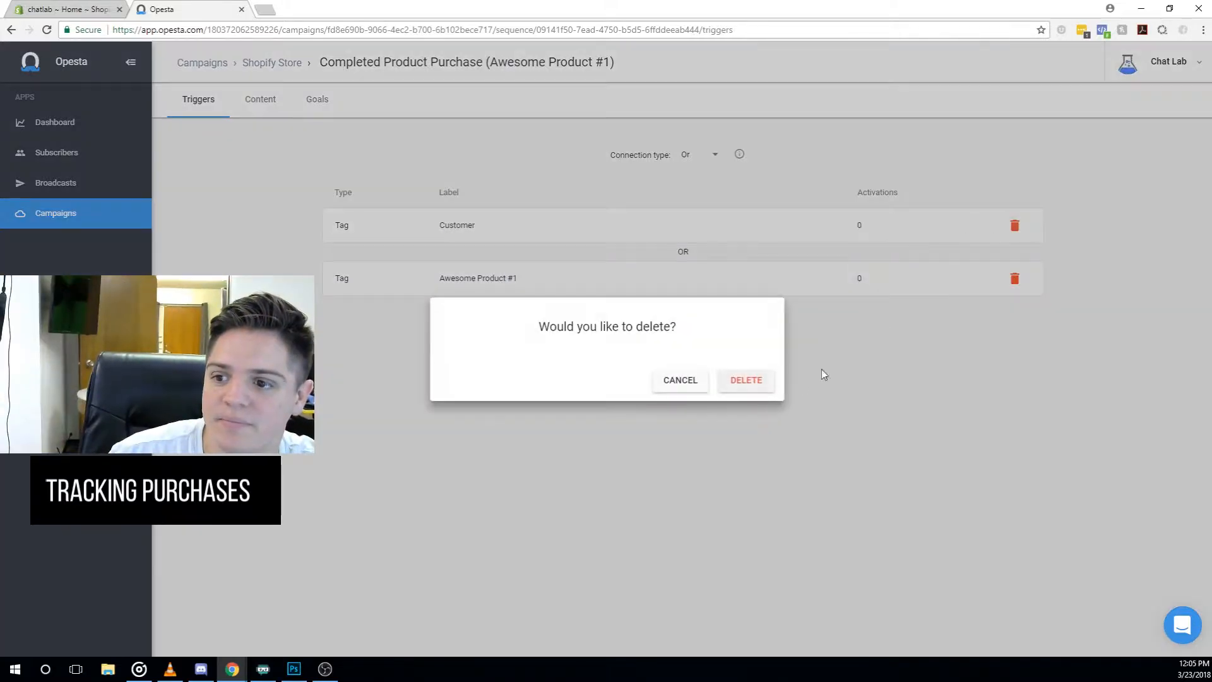
left_click(757, 380)
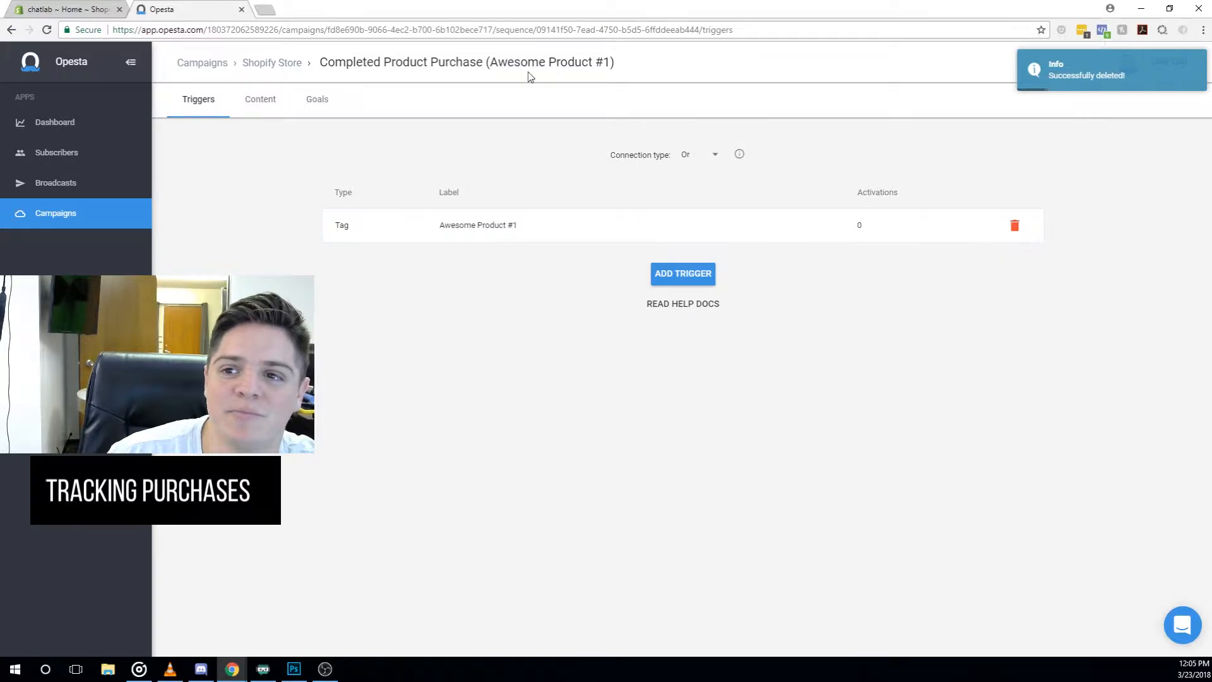
left_click(261, 101)
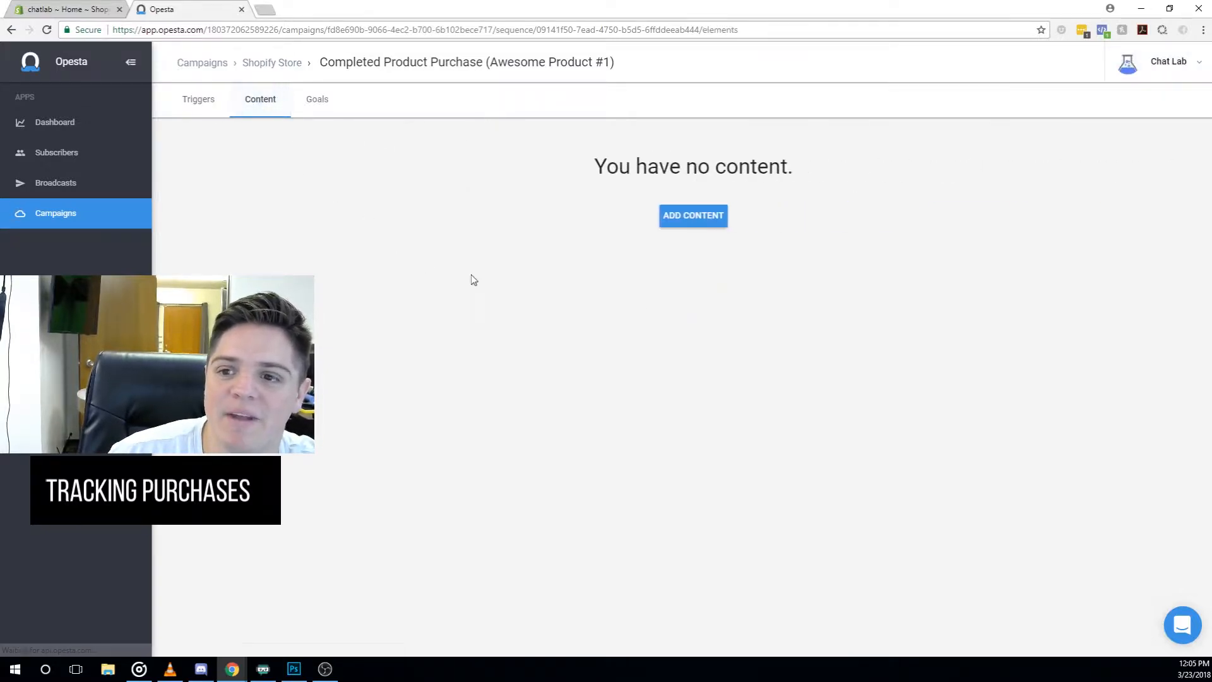
- Add an active message with no delay and open it to replace its default title
left_click(655, 222)
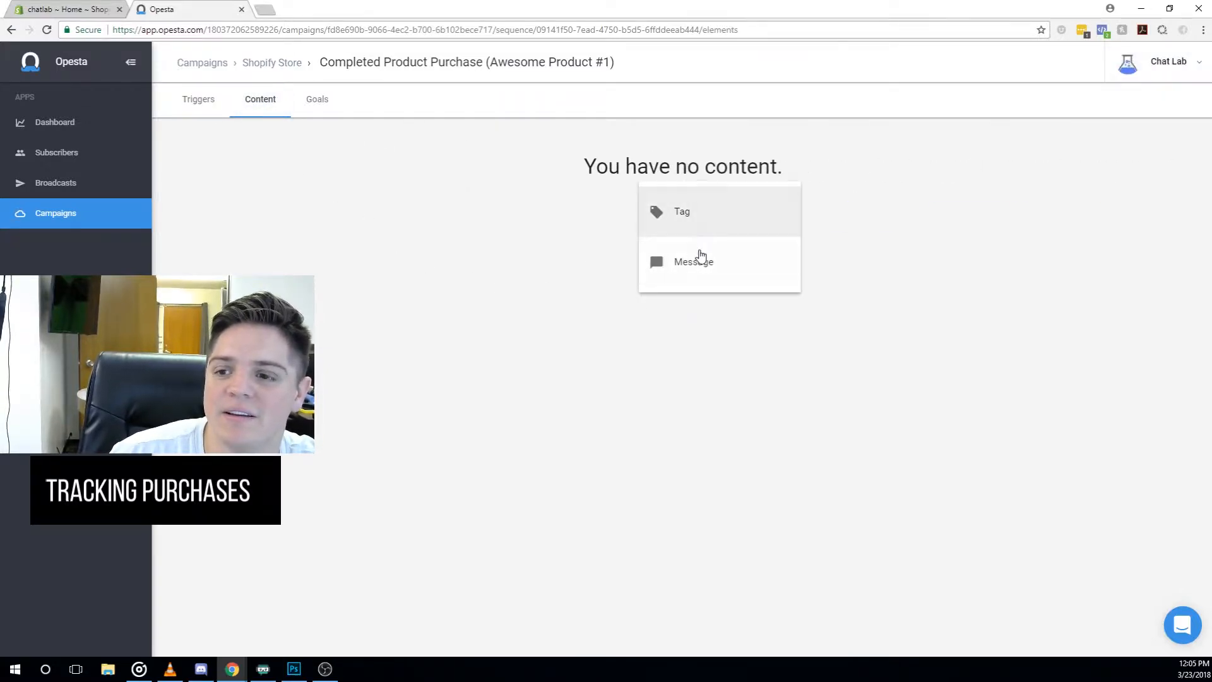
left_click(698, 259)
left_click(253, 211)
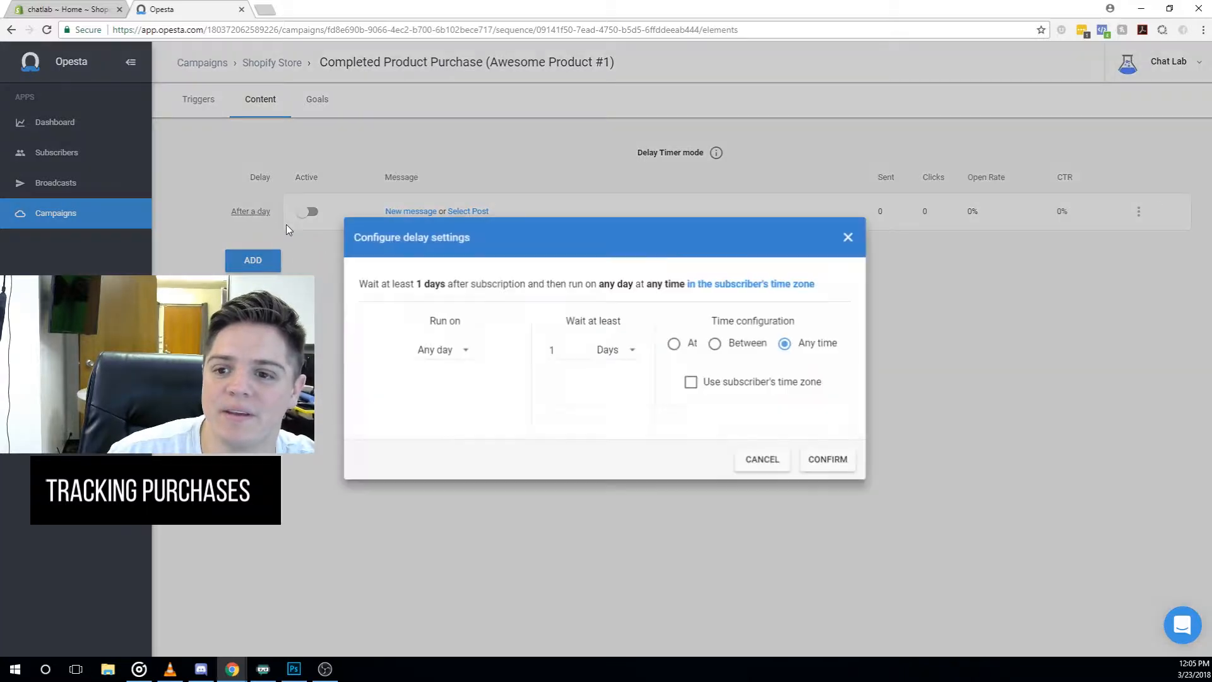
left_click(623, 352)
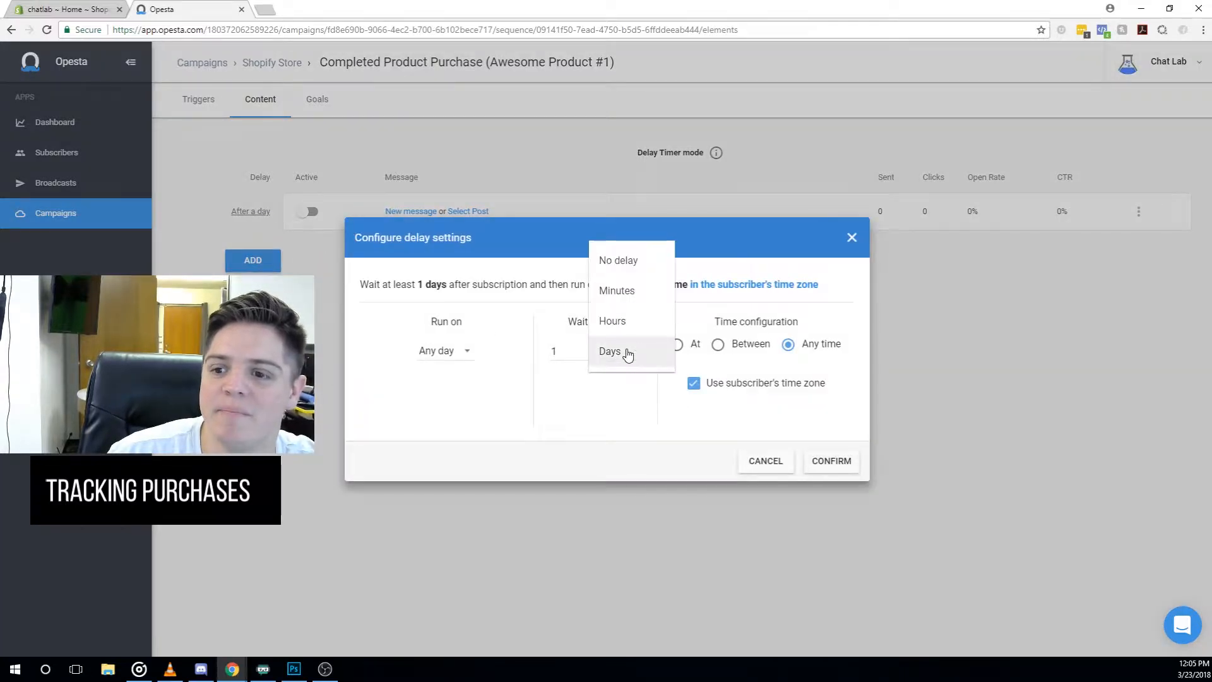
left_click(634, 262)
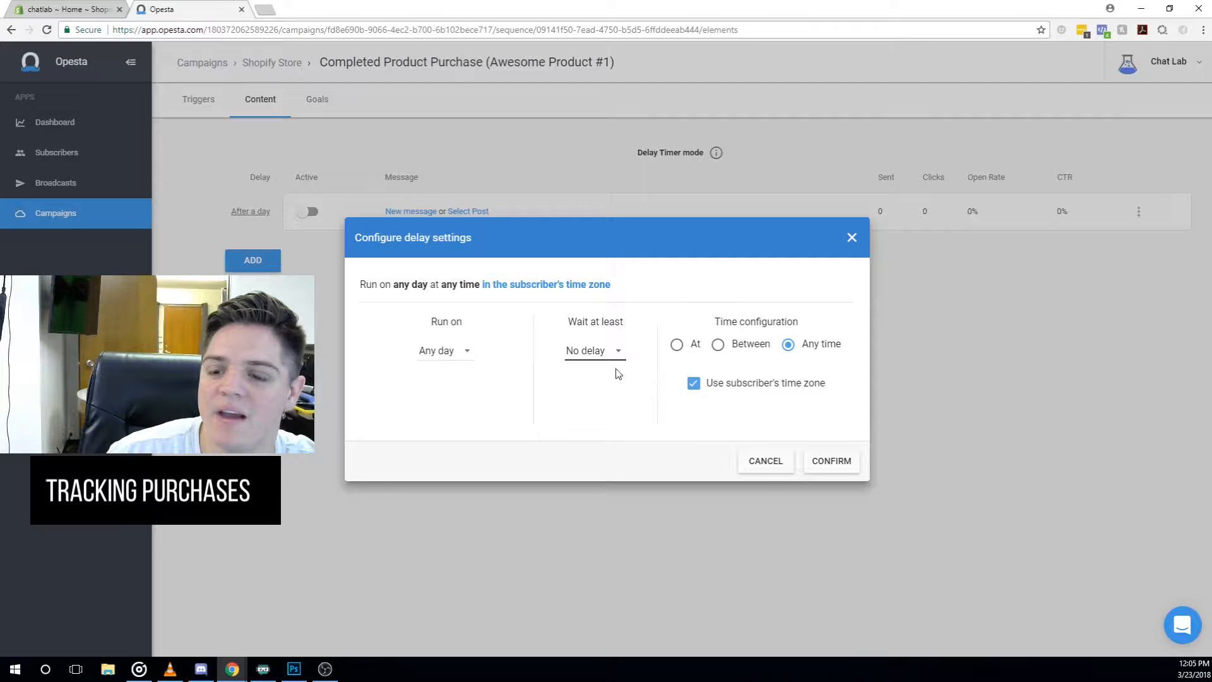
left_click(824, 466)
left_click(308, 212)
left_click(393, 213)
left_click_drag(289, 109, 126, 93)
- Title the message 'Thank you' and write 'Hey {First Name}! Thanks so much for purchasing that product! You are the coolest'
type("Thank you")
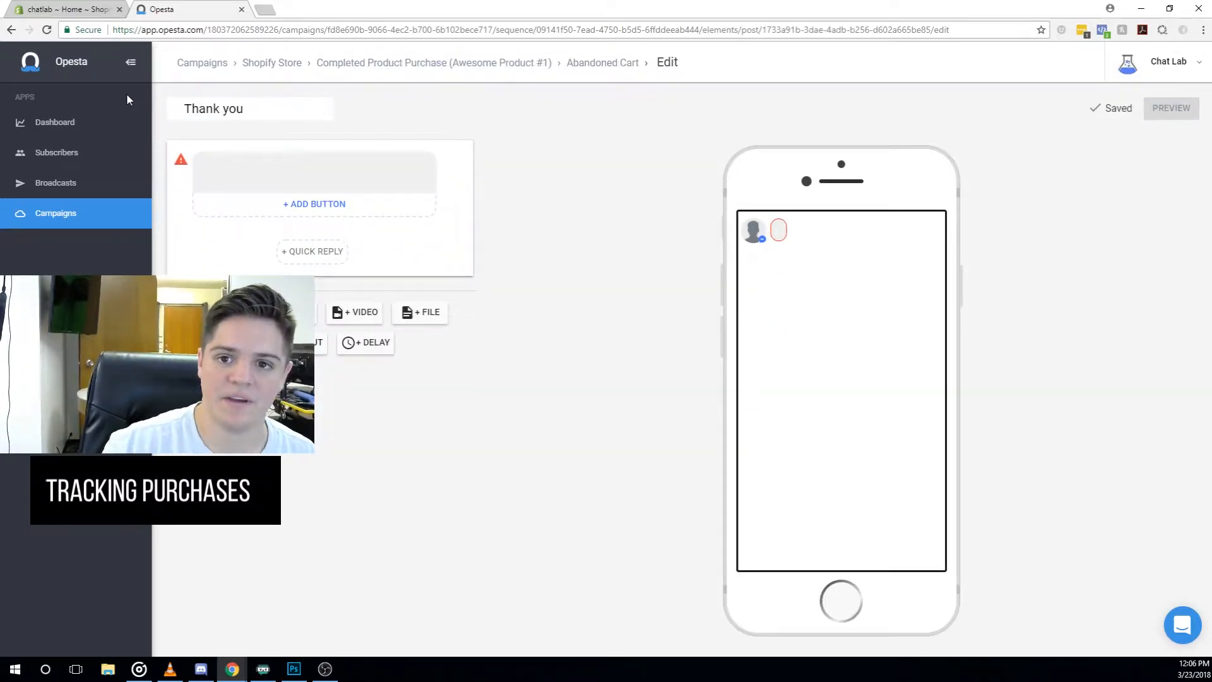
left_click(245, 161)
type("Hey")
left_click(414, 202)
left_click(322, 212)
type("!")
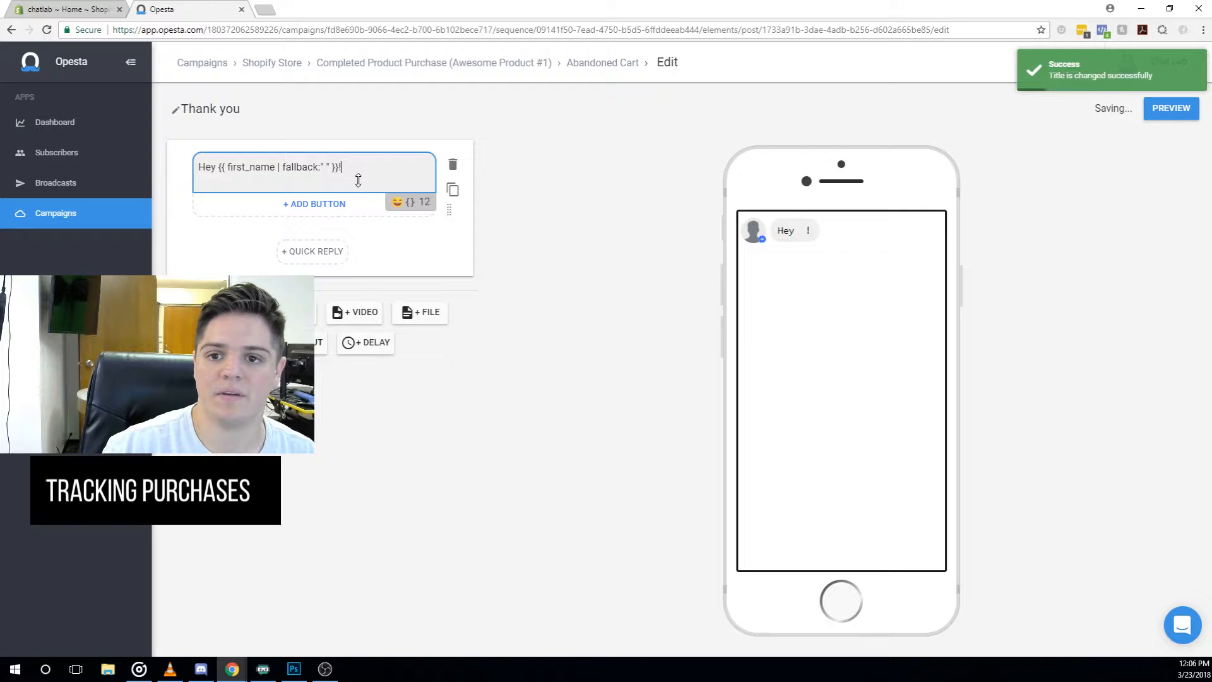
key("Return")
key("Return")
type("Thanks s")
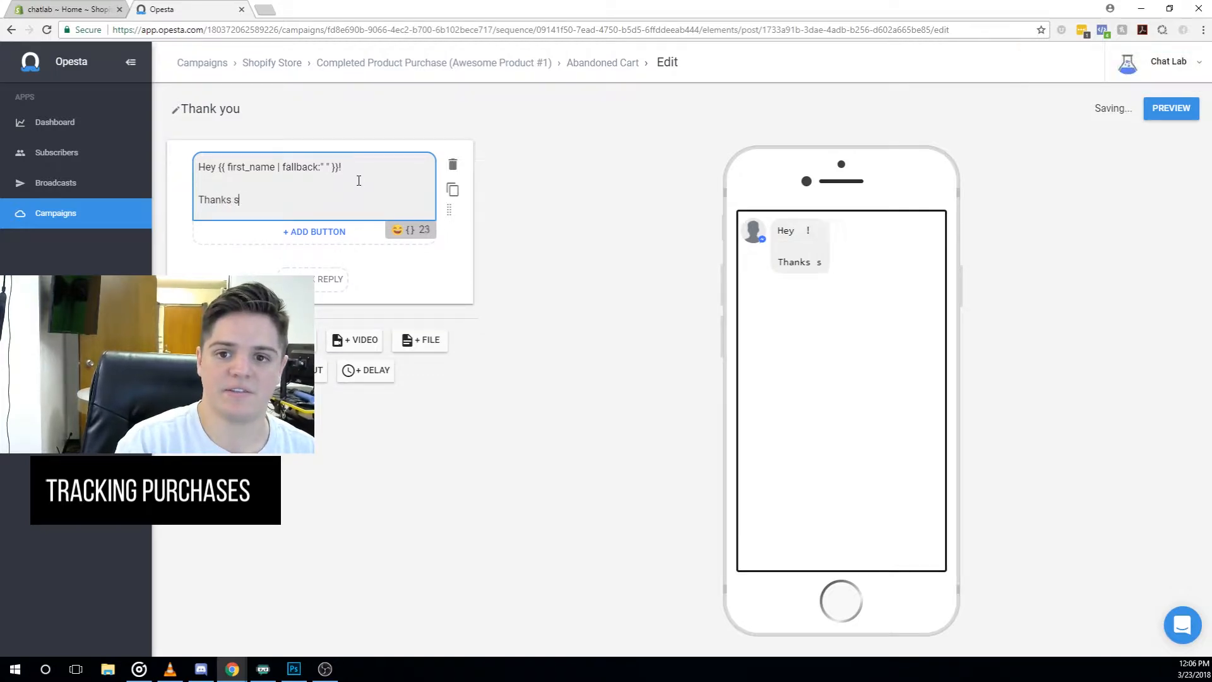
type("o much for purchasi")
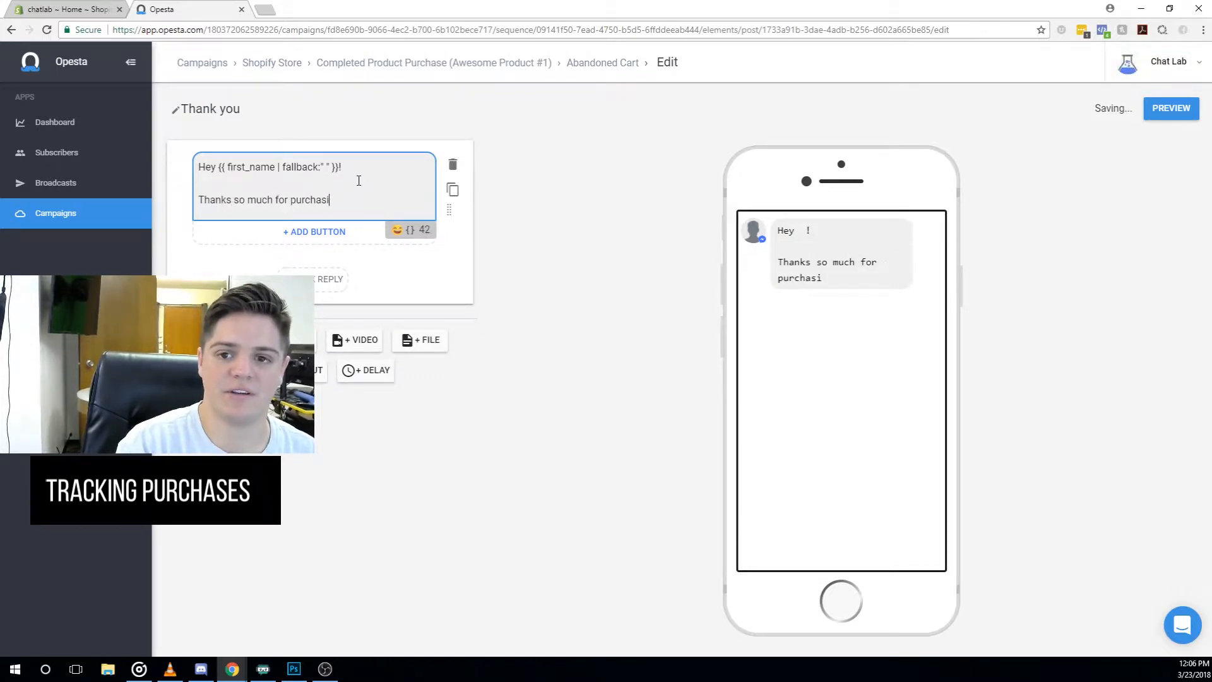
type("ng that product!@You are the coolest!")
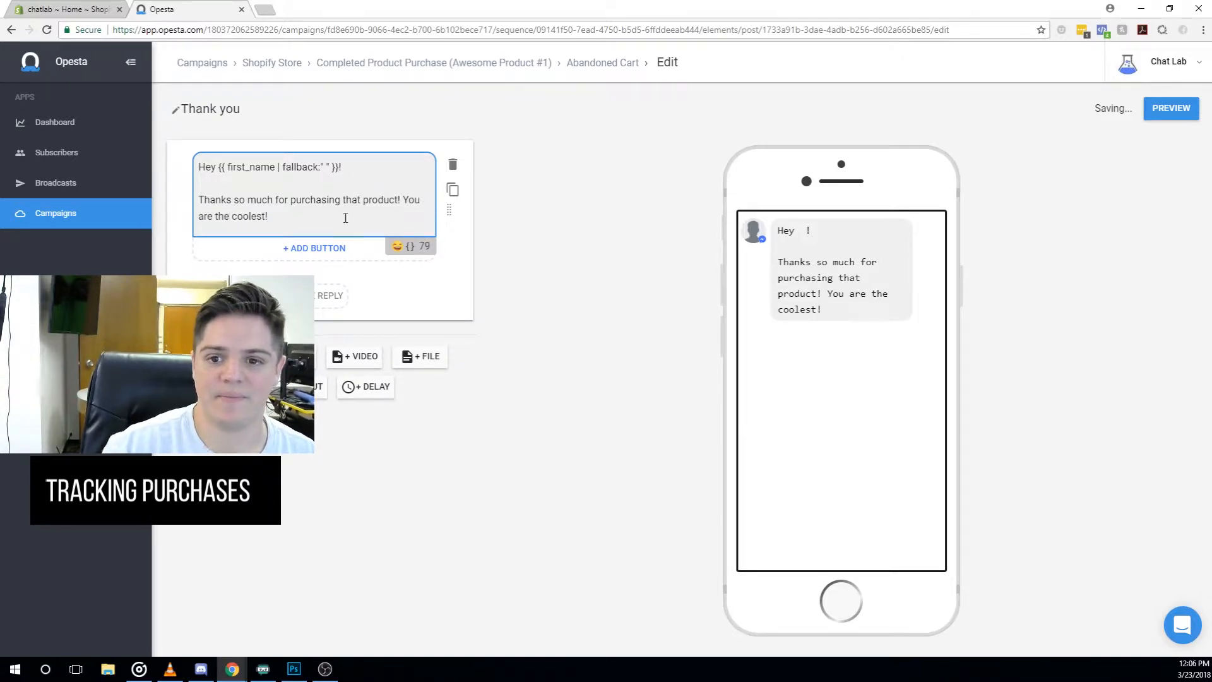
left_click(325, 295)
- Name the quick reply 'No! ur the coolest!'
left_click_drag(448, 173, 333, 184)
type("No")
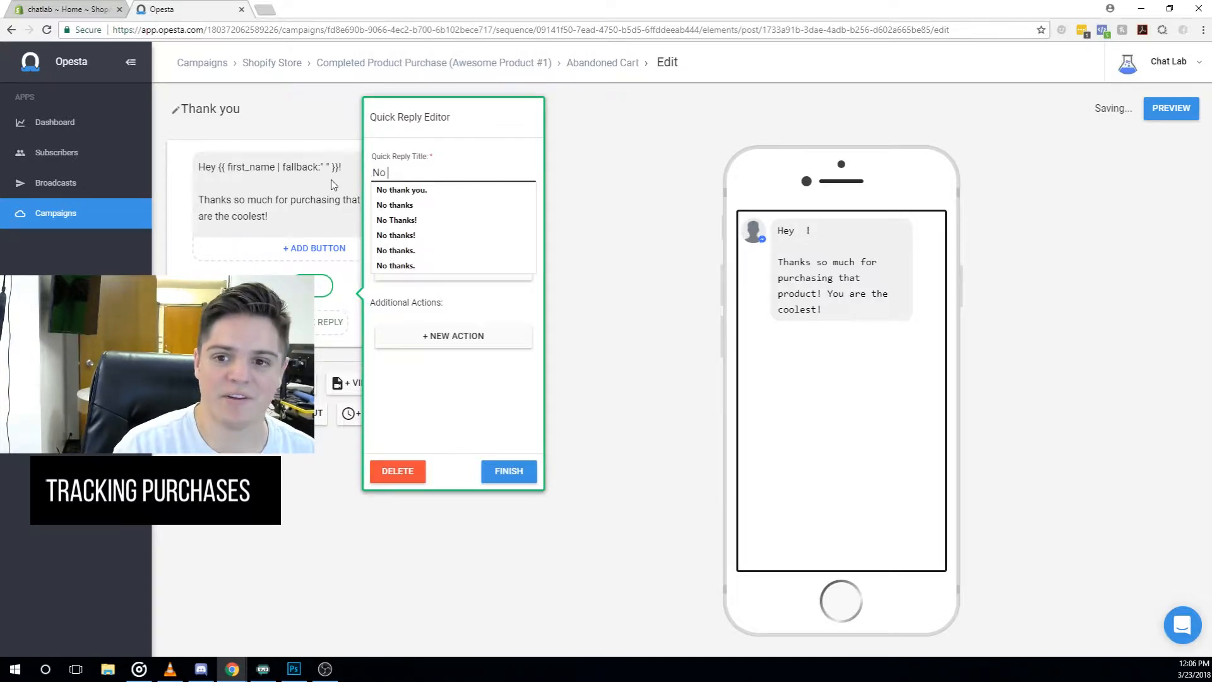
type("! You are the cool")
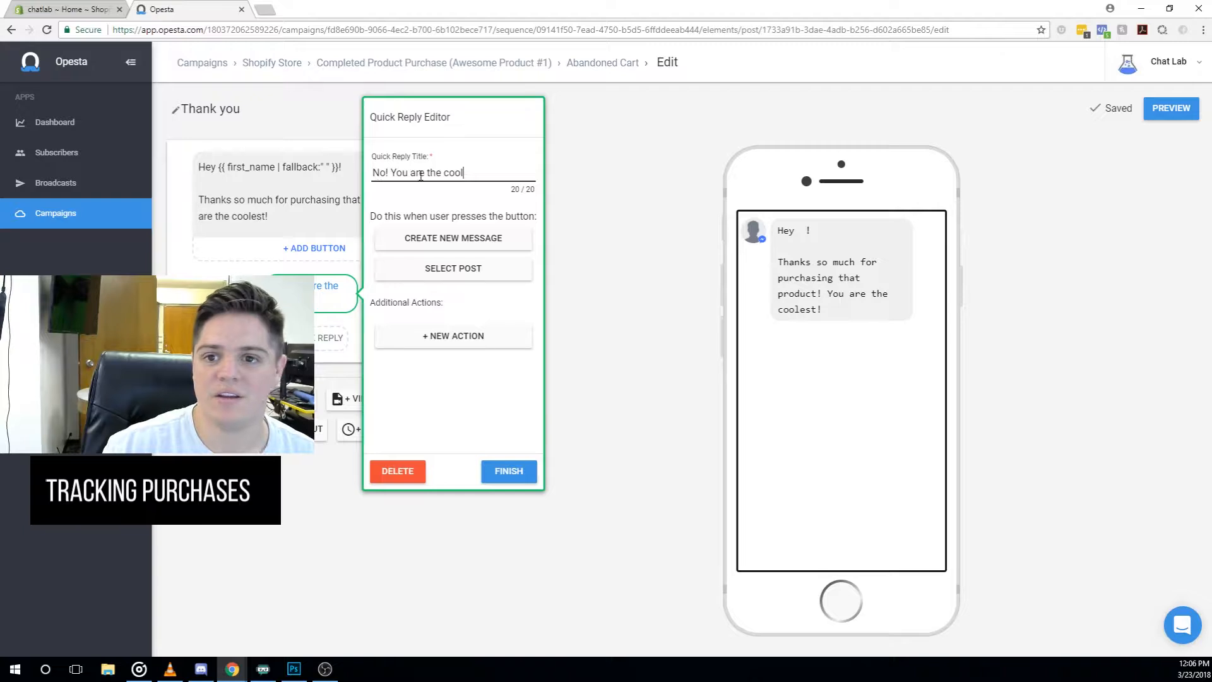
key("BackSpace")
key("BackSpace")
type("'rethe c")
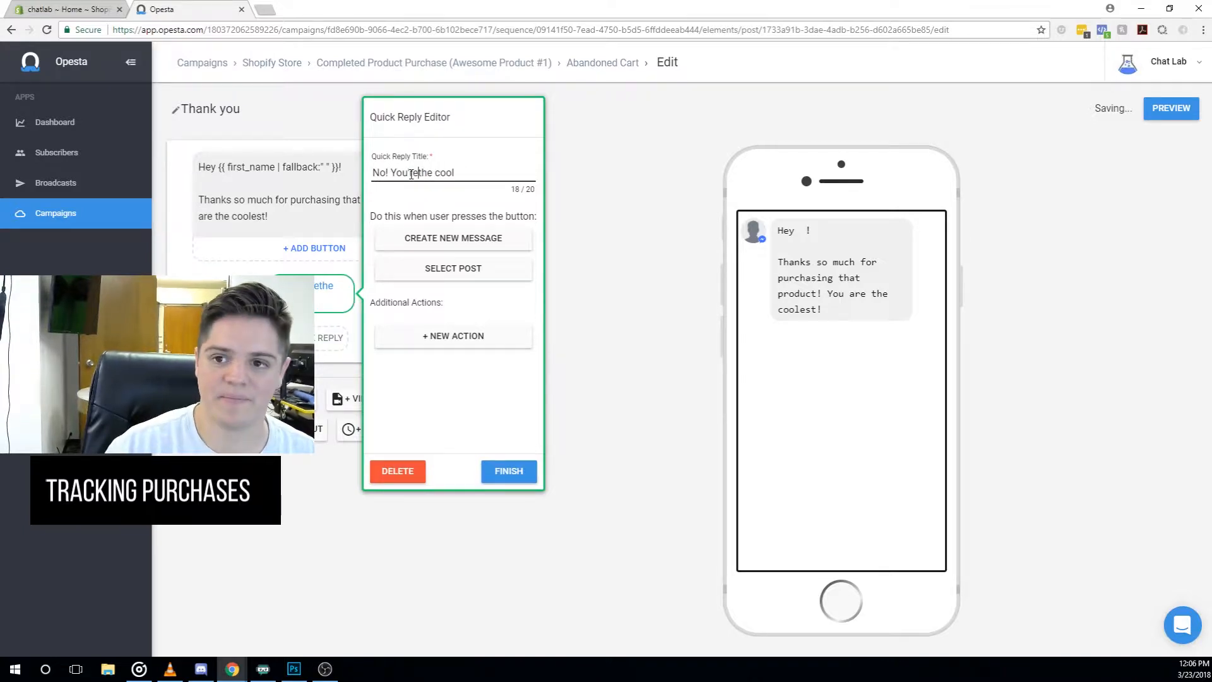
type("ooles")
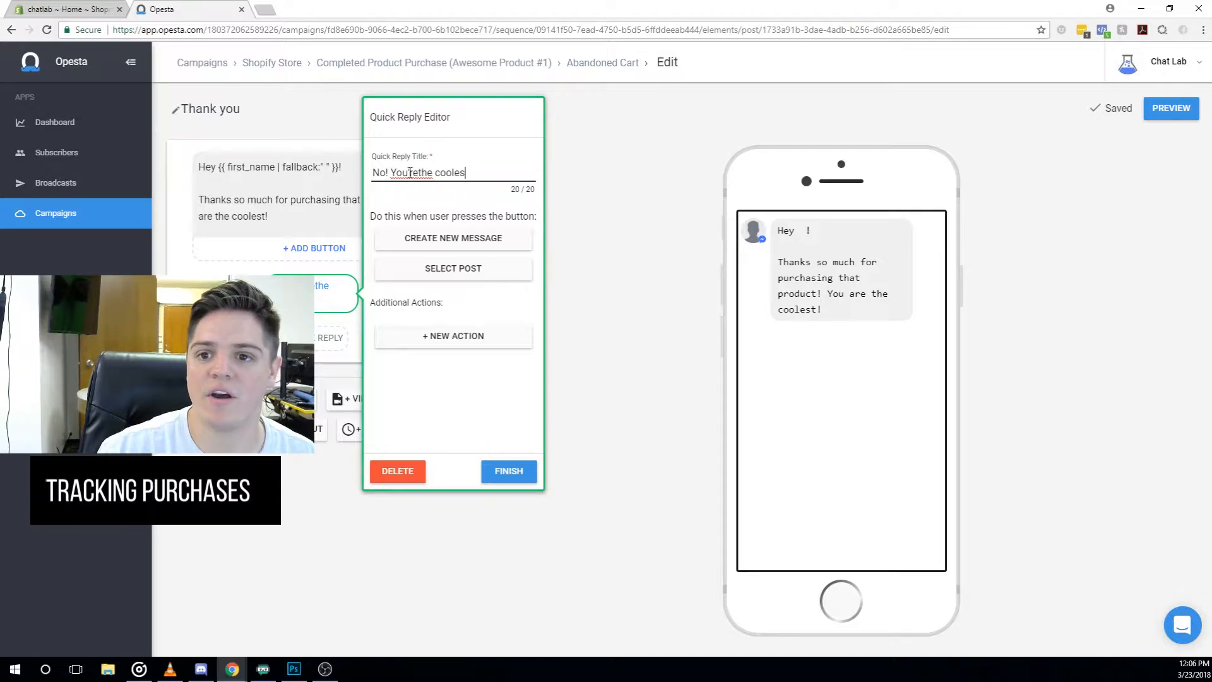
left_click(409, 173)
key("BackSpace")
left_click(414, 172)
key("BackSpace")
key("BackSpace")
key("BackSpace")
key("BackSpace")
key("BackSpace")
type("ur")
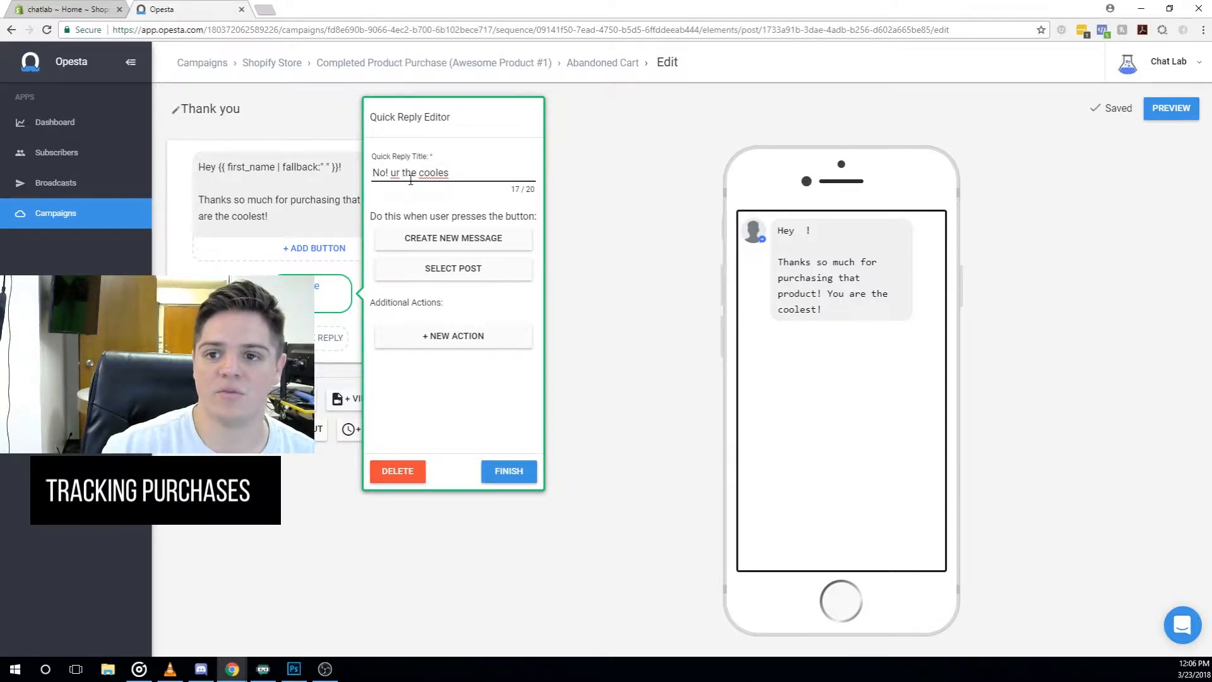
left_click(449, 172)
type("t!")
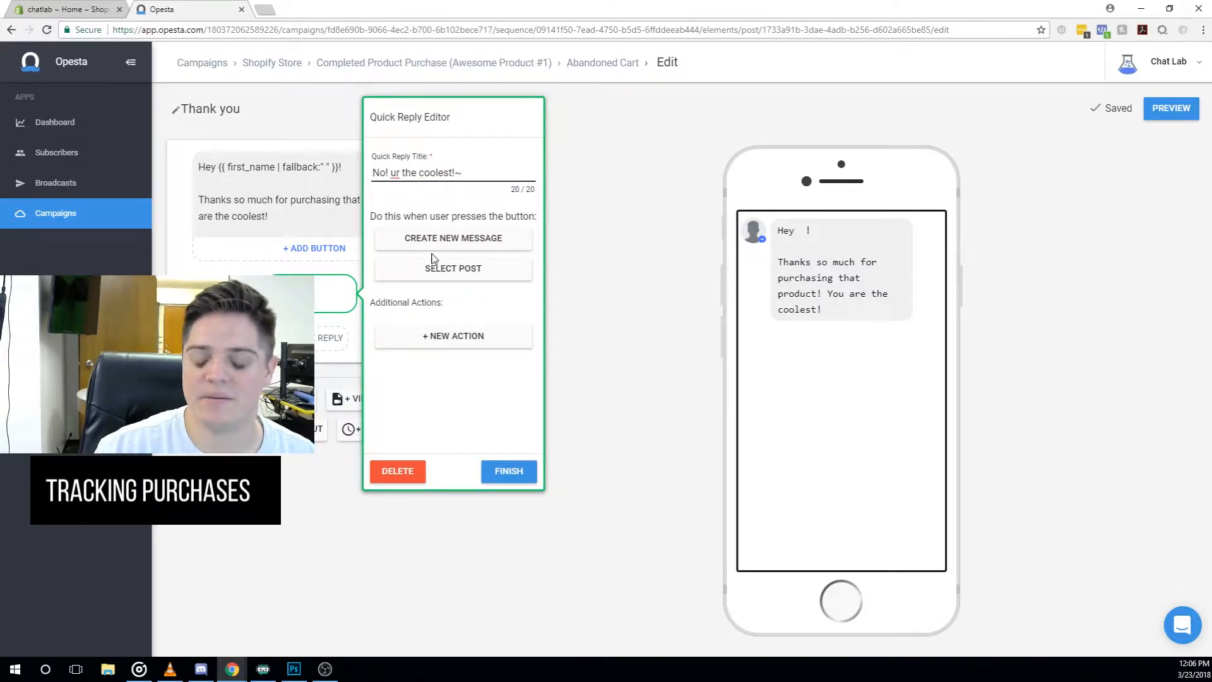
left_click(520, 476)
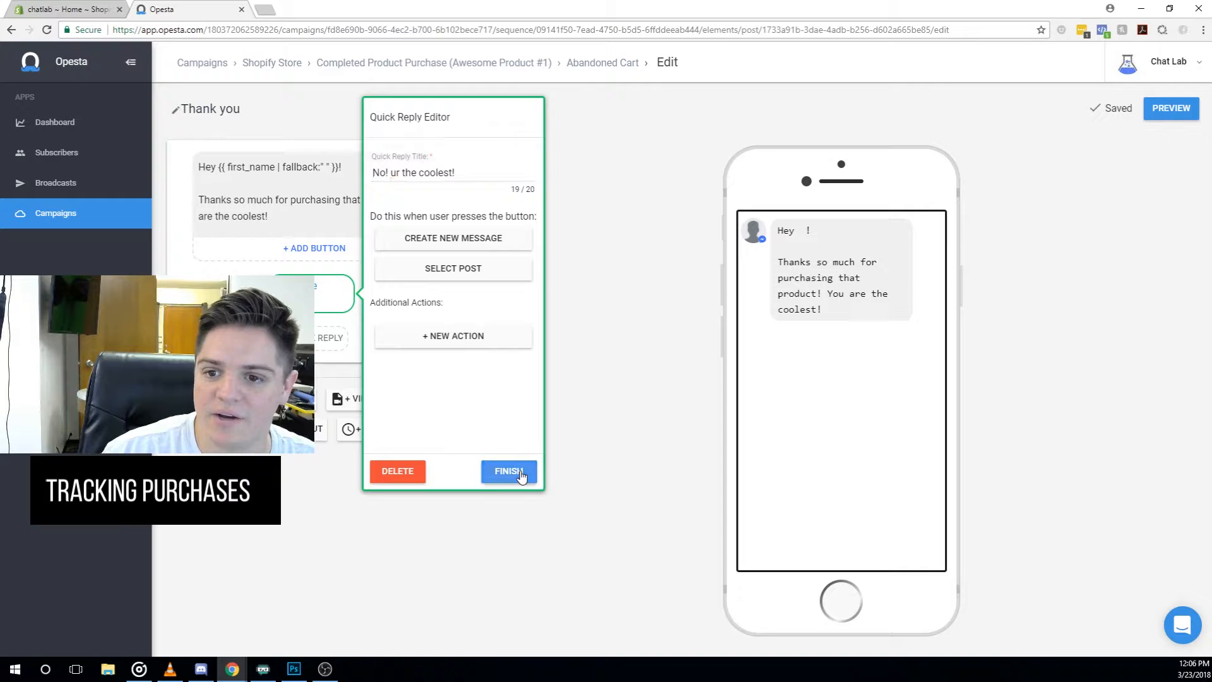
- Give the quick reply a new follow-up message containing a grinning emoji, then return to Thank you
left_click(327, 297)
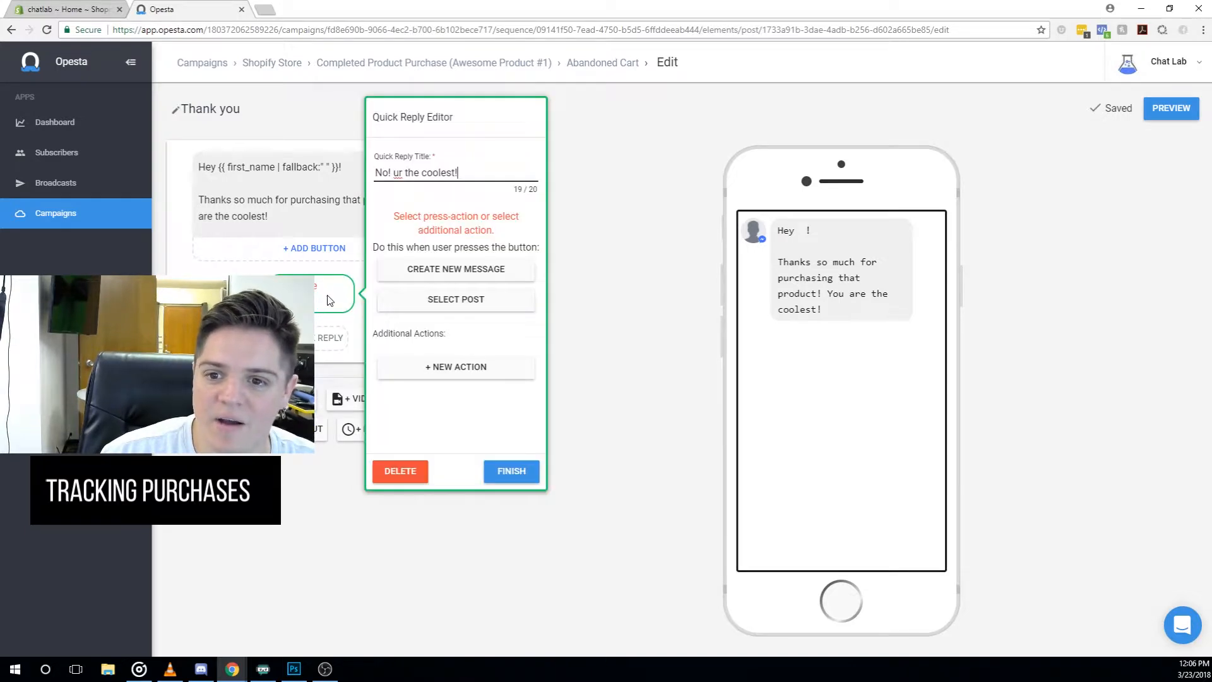
left_click(454, 268)
left_click(307, 175)
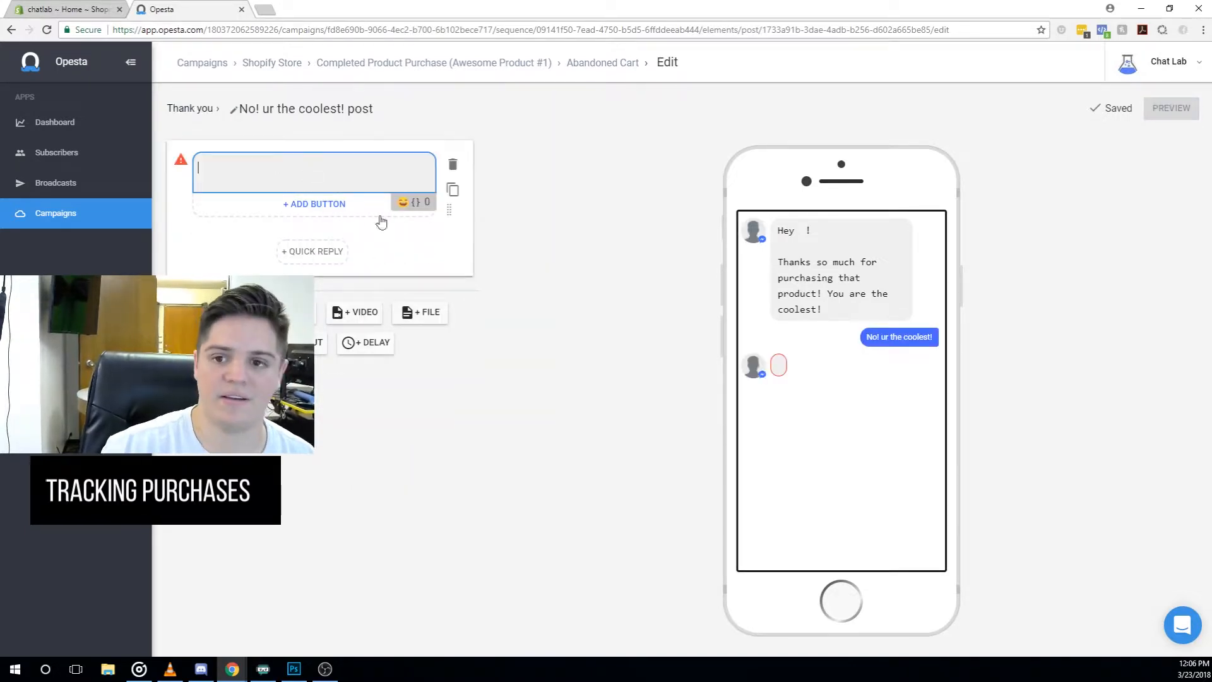
left_click(402, 202)
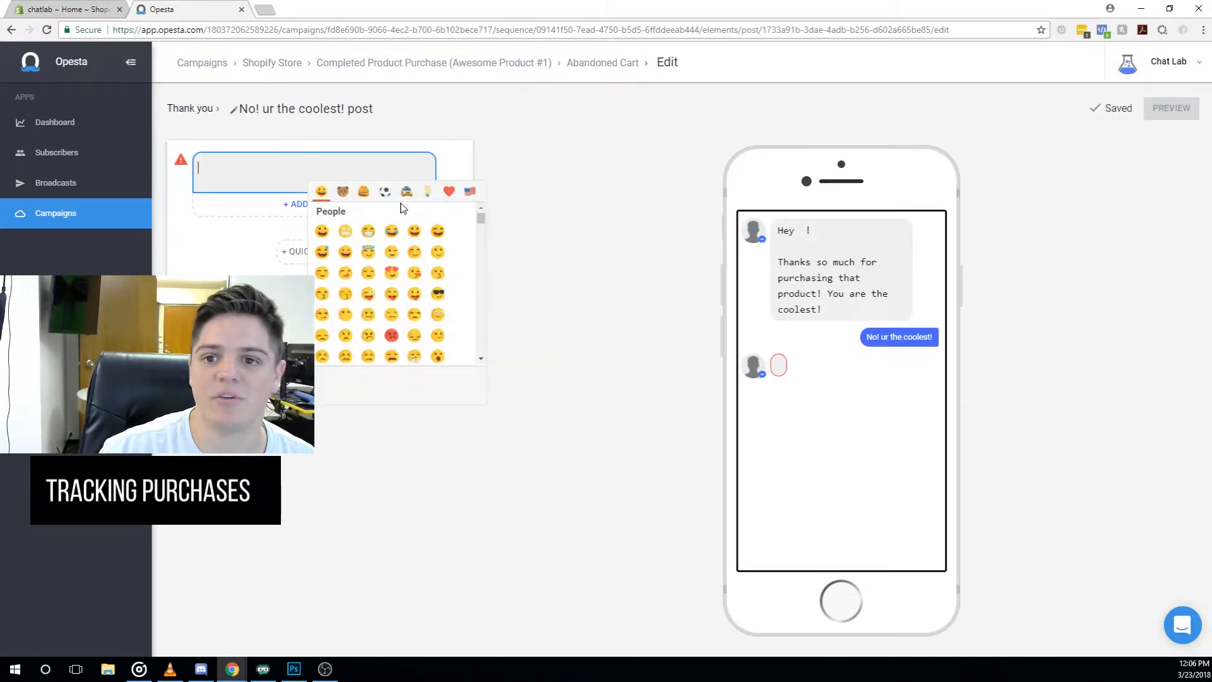
left_click(368, 232)
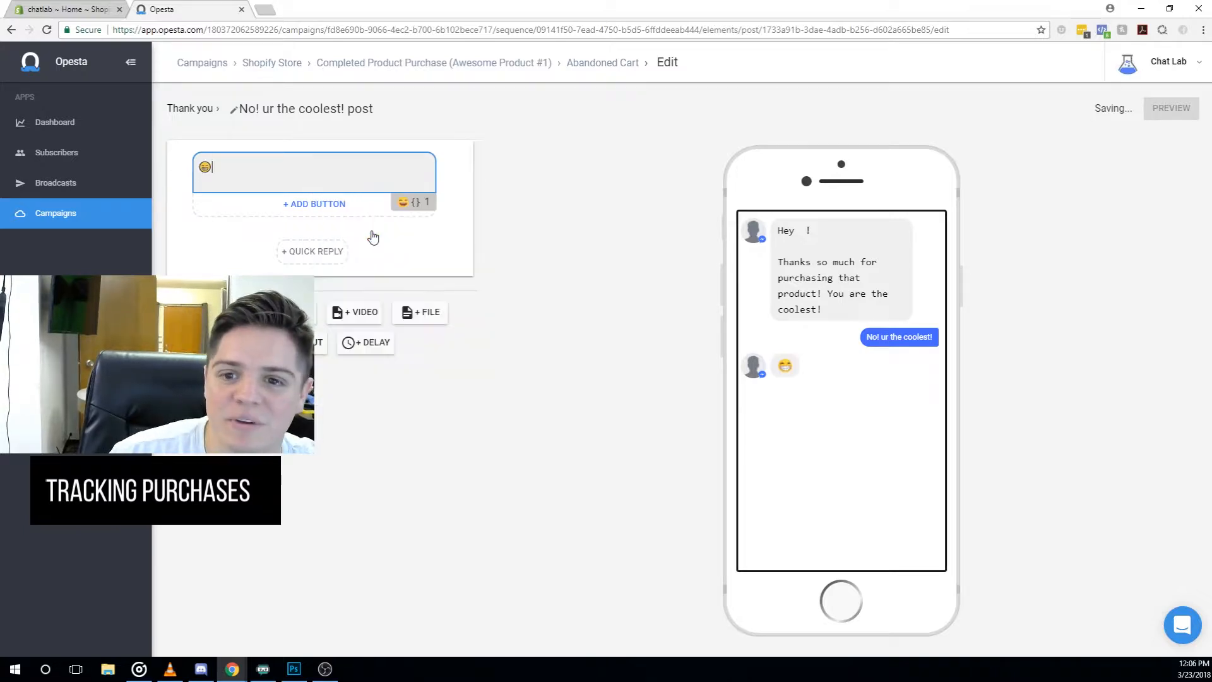
left_click(203, 114)
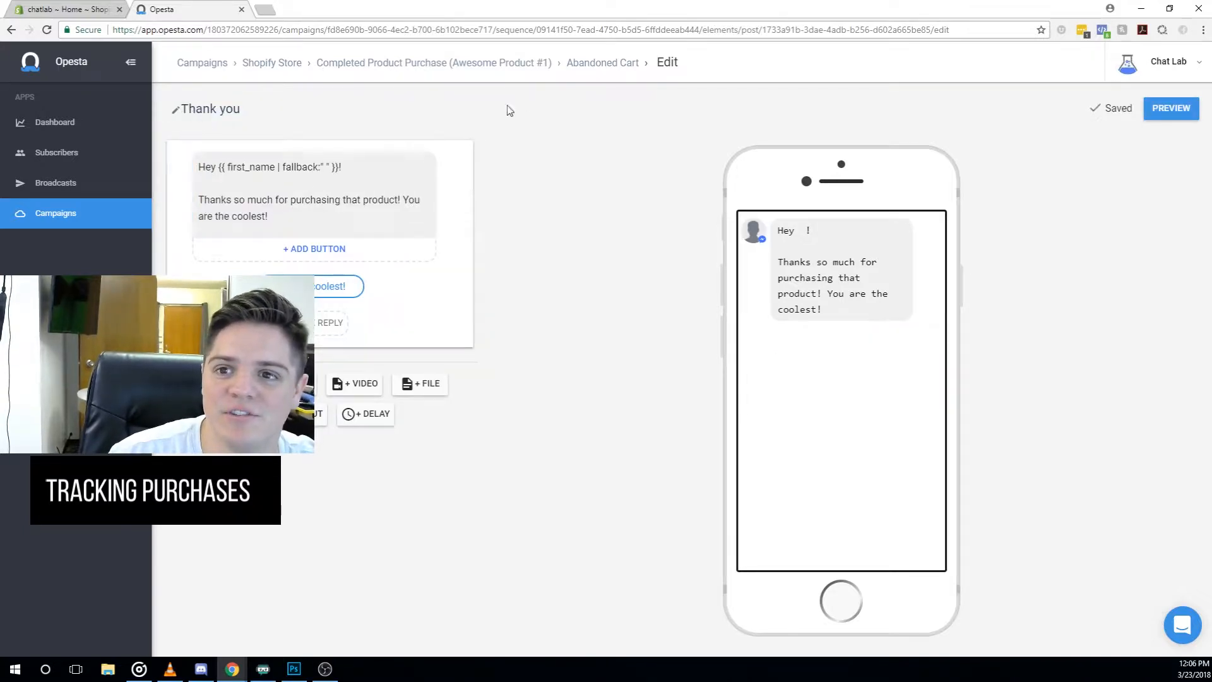
- In the Completed Product Purchase (Awesome Product #1) sequence, add a new delayed message step after Thank you
left_click(595, 68)
left_click(479, 68)
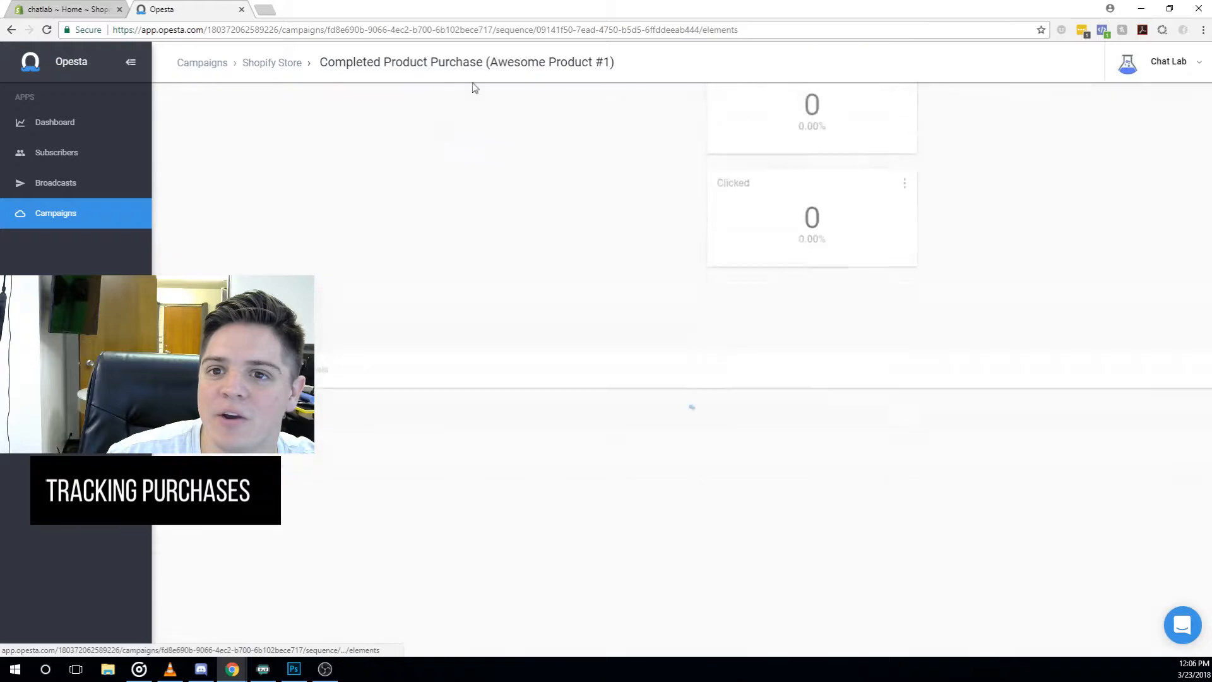
left_click(255, 260)
left_click(271, 262)
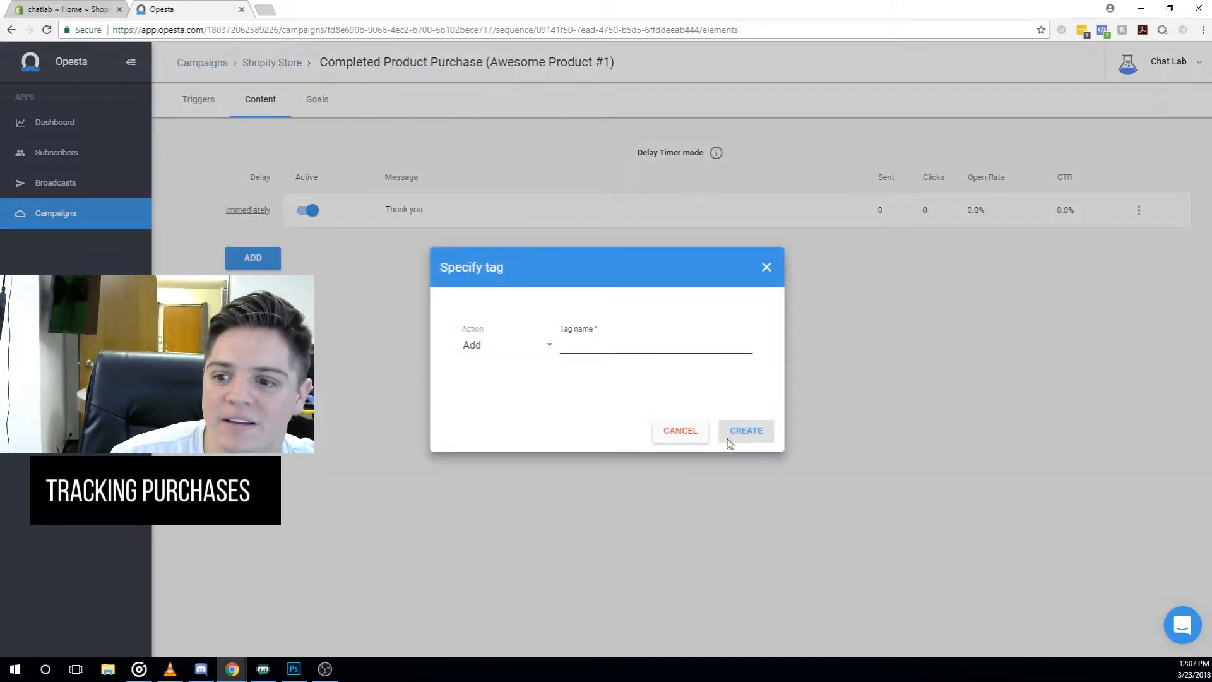
left_click(729, 435)
left_click(251, 261)
left_click(323, 315)
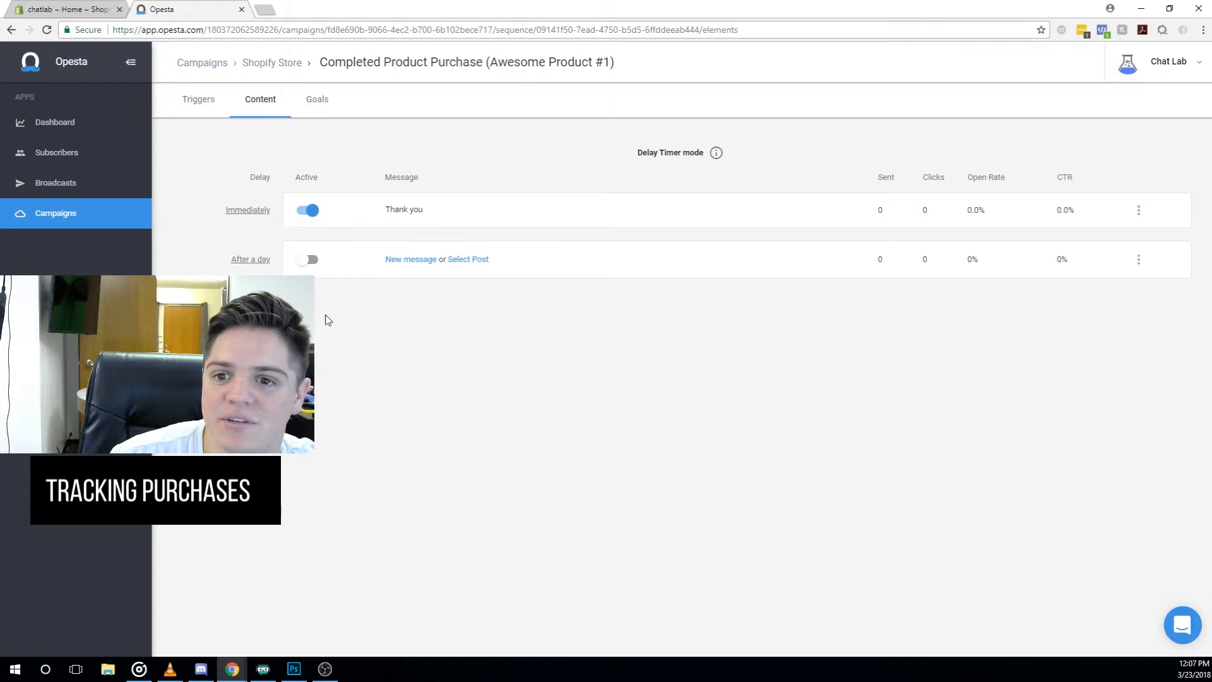
- Set the new message step's delay to 4 days
left_click(258, 265)
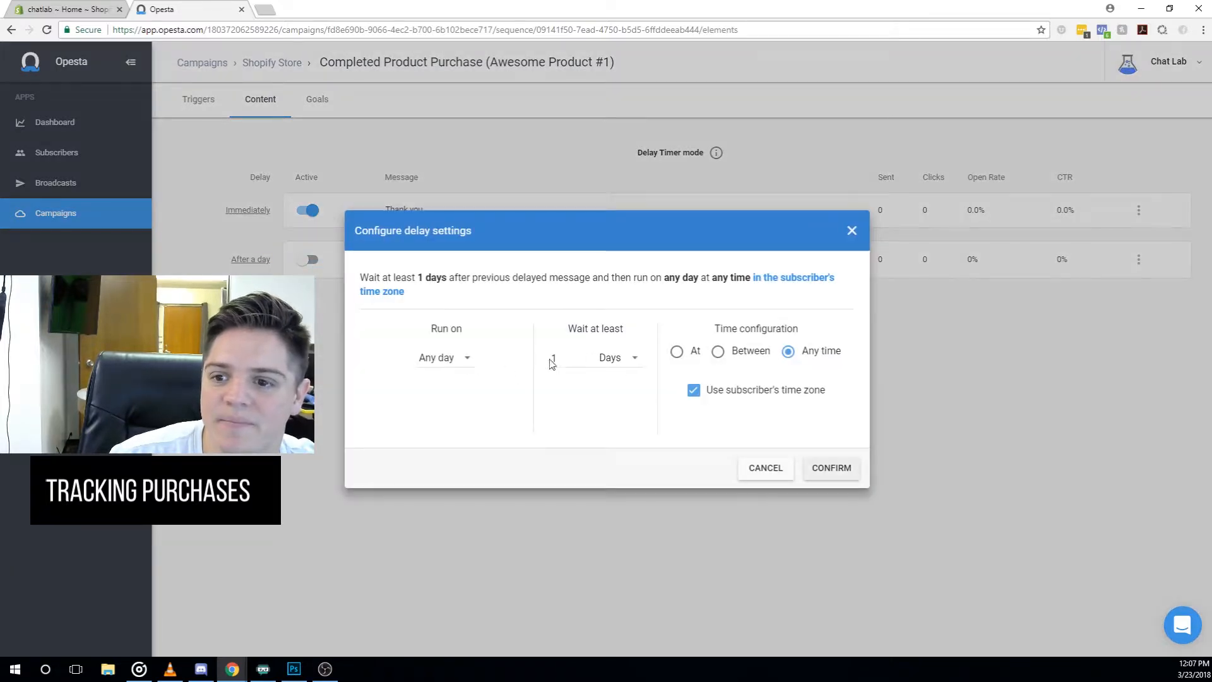
left_click(631, 357)
left_click(610, 357)
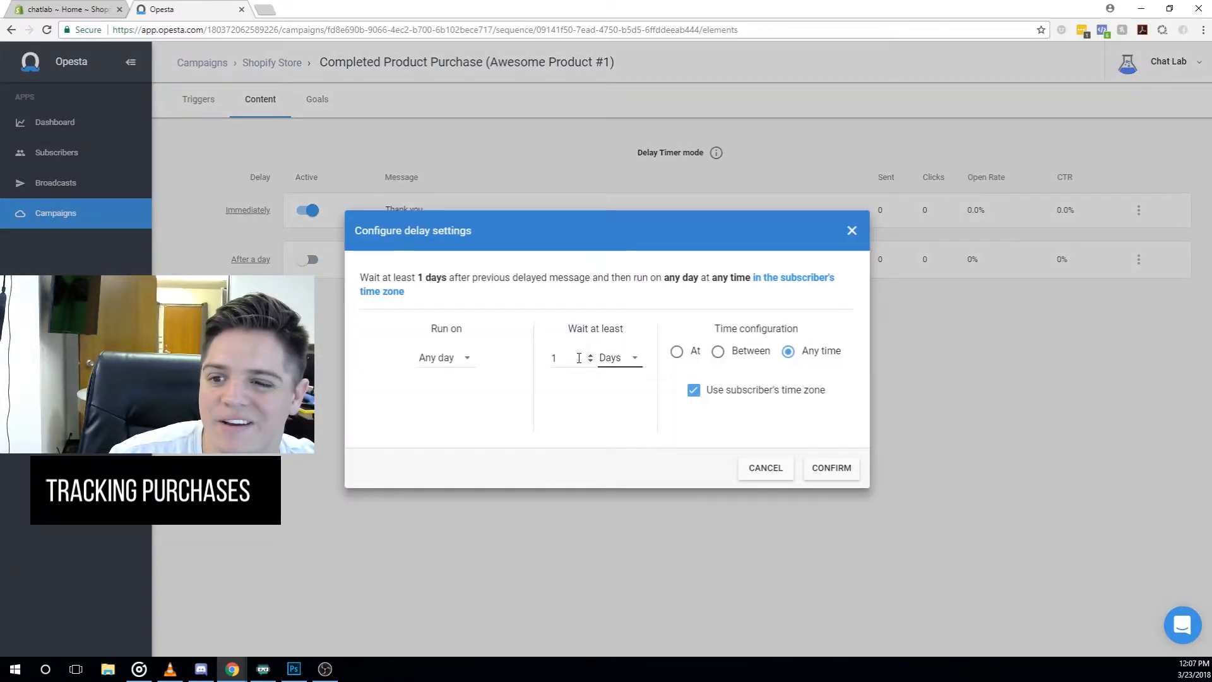
left_click_drag(575, 357, 533, 360)
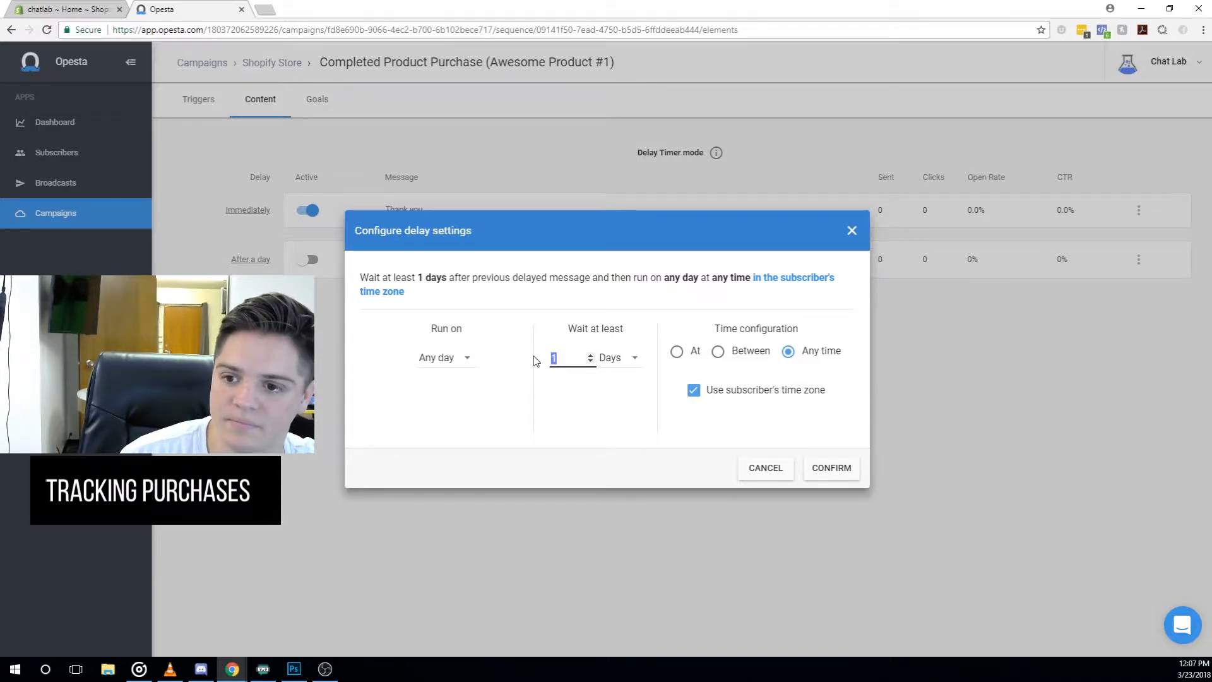
type("4")
left_click(821, 468)
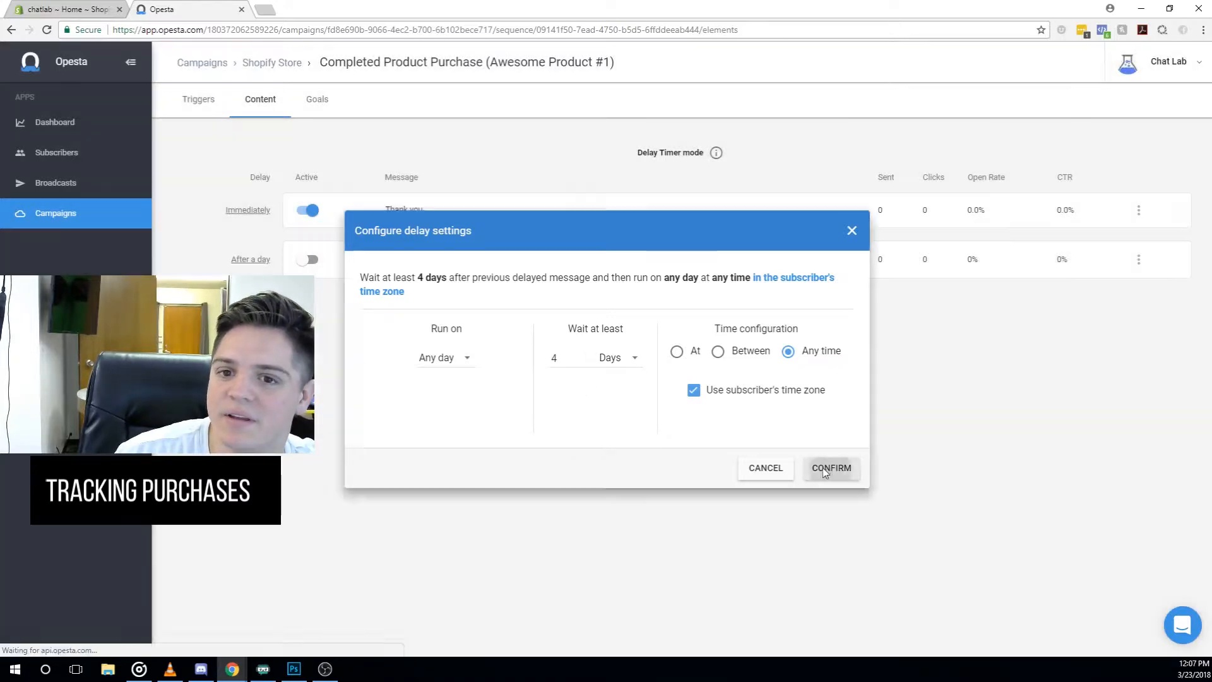
- Change the Thank you message's delay to 8 minutes, then return to the Shopify Store sequence list
left_click(249, 212)
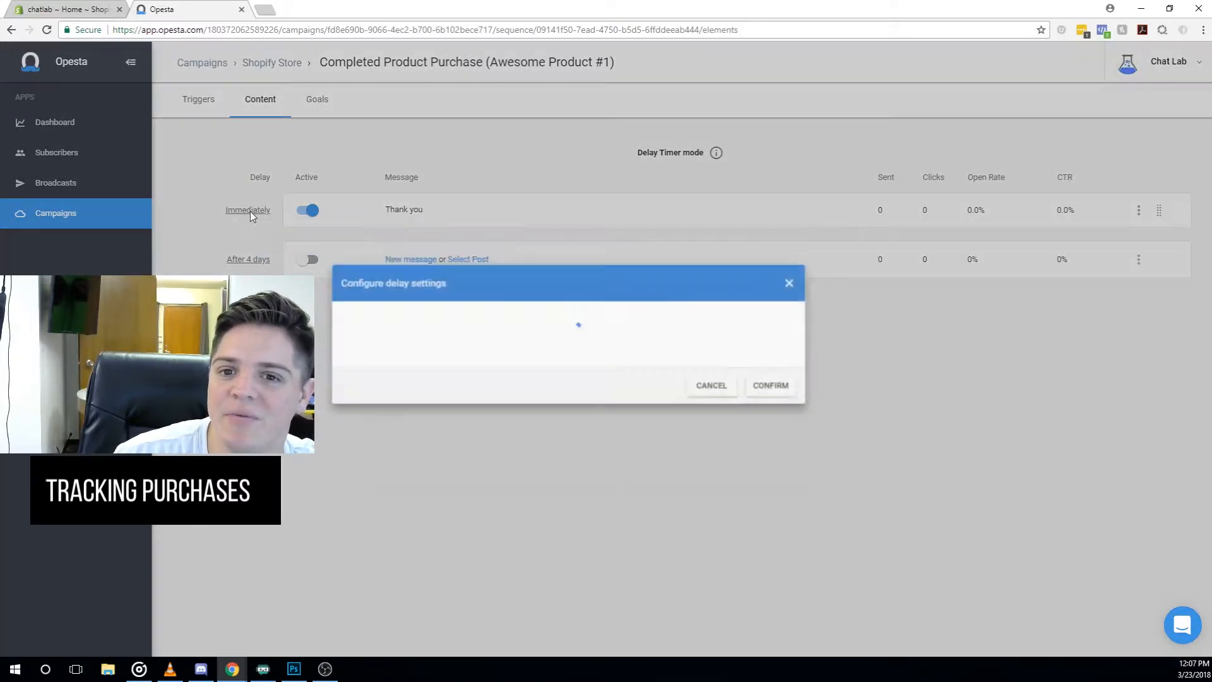
left_click(609, 352)
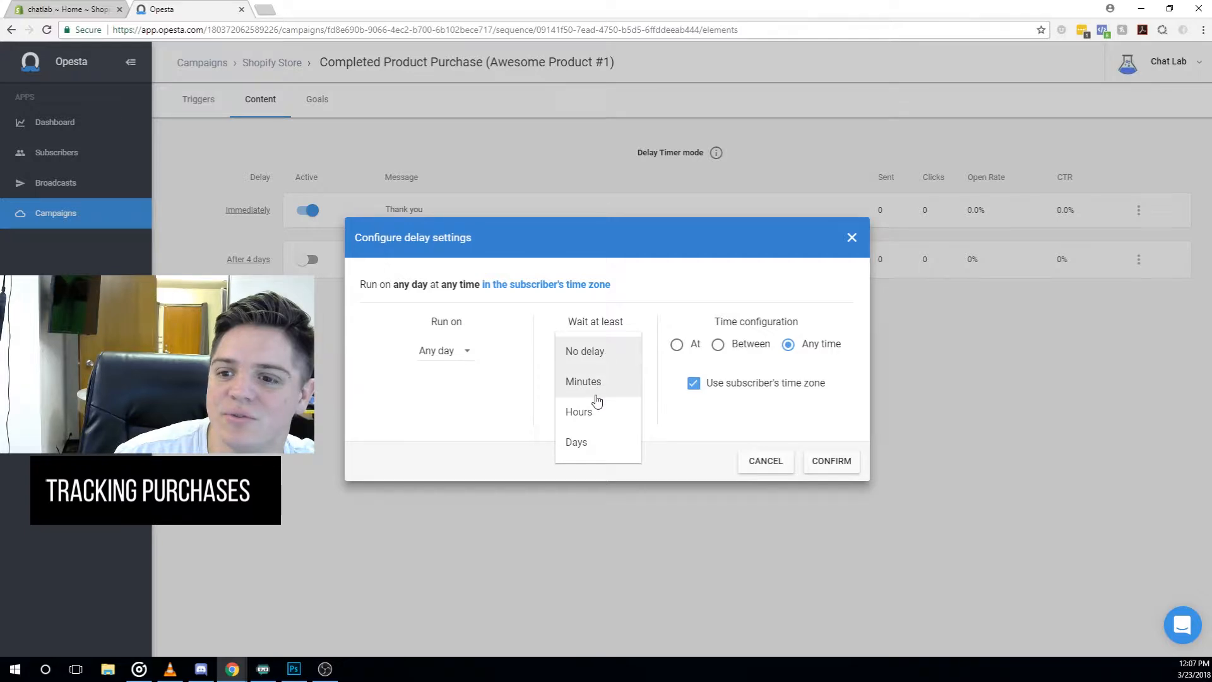
left_click(598, 392)
left_click(566, 352)
key("BackSpace")
type("8")
left_click(835, 460)
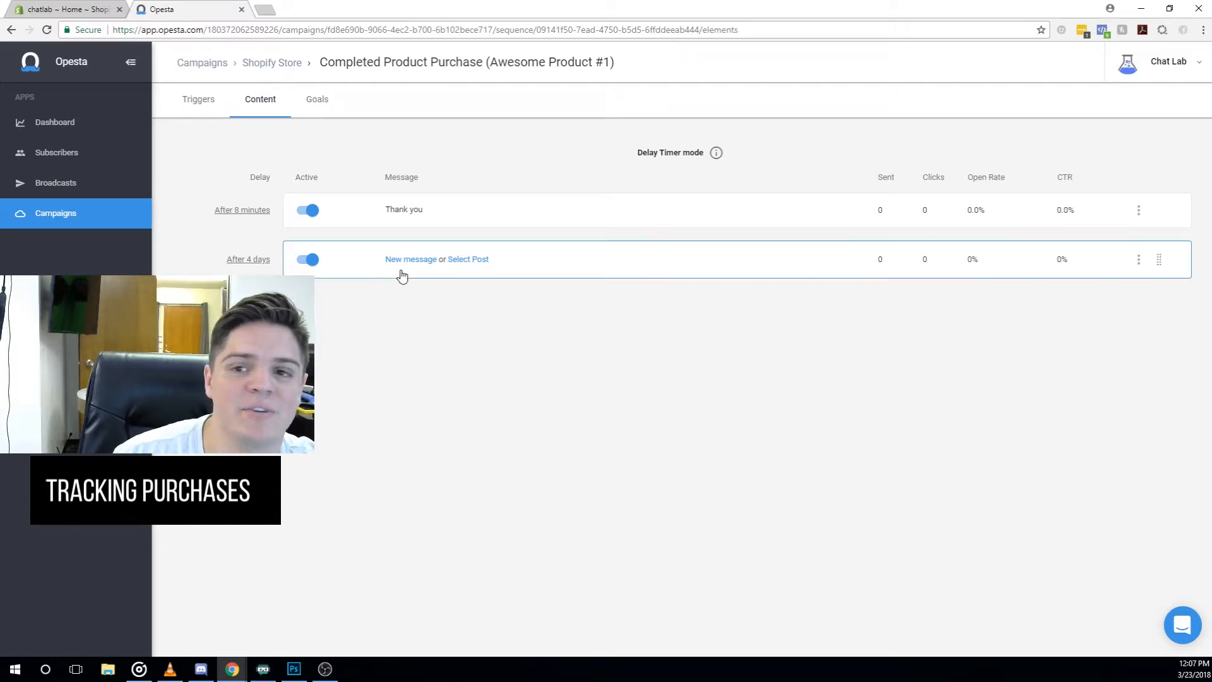
left_click(270, 63)
- Add an Add to sequence action for Completed Product Purchase to Awesome Product #1's Completed Checkout goal
left_click(314, 168)
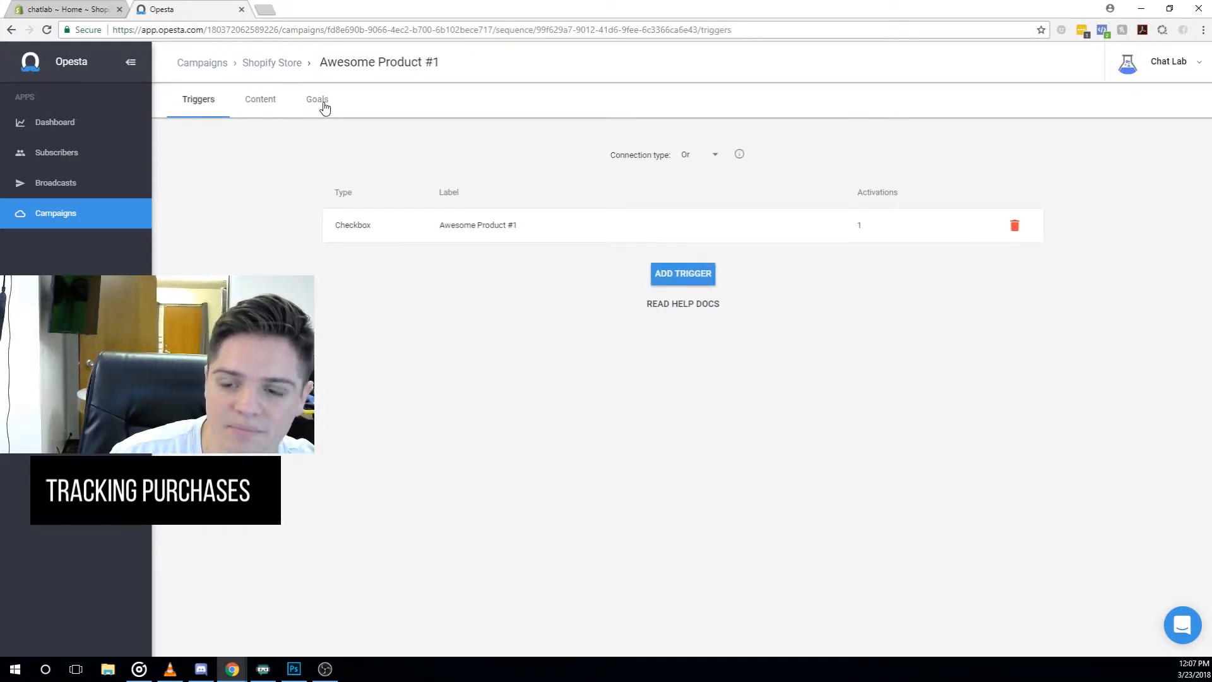
left_click(325, 108)
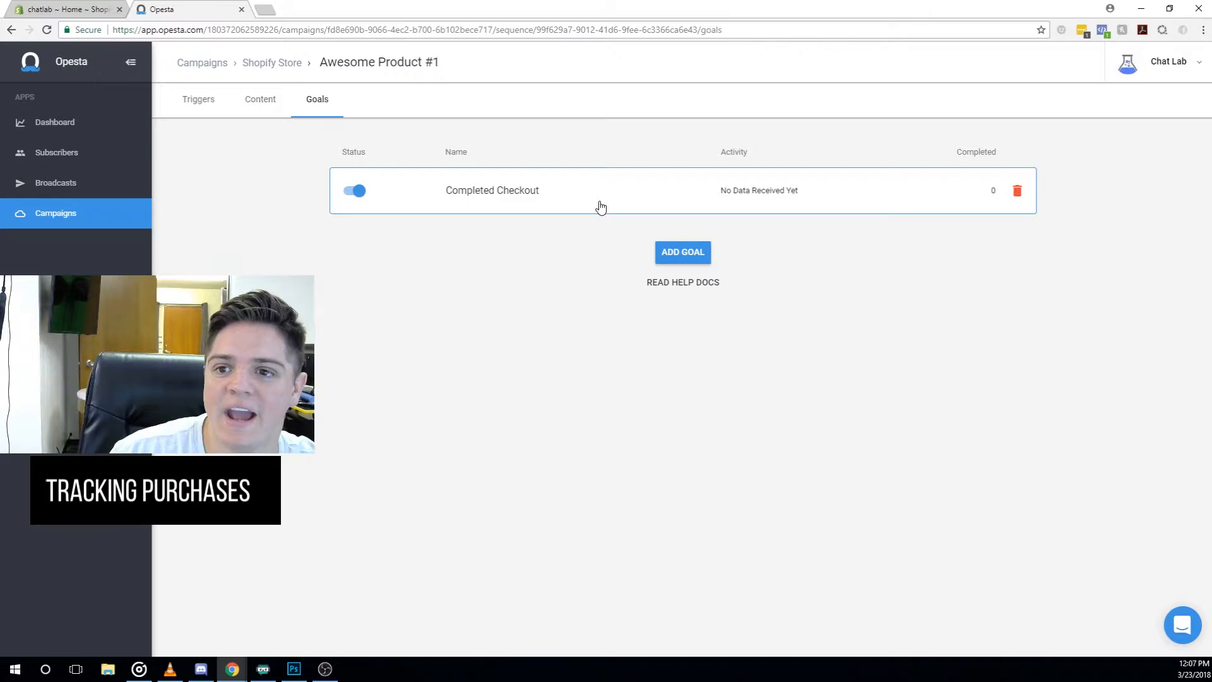
left_click(600, 207)
left_click(630, 516)
left_click(518, 587)
left_click(628, 504)
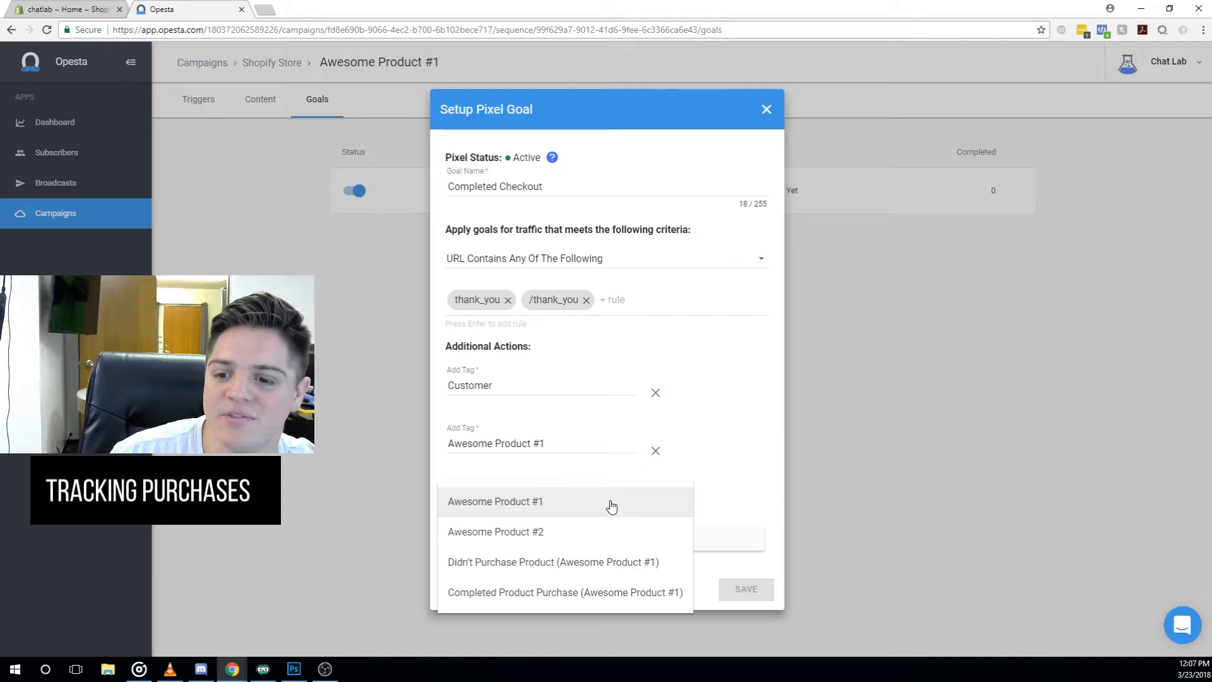
left_click(567, 596)
left_click(743, 594)
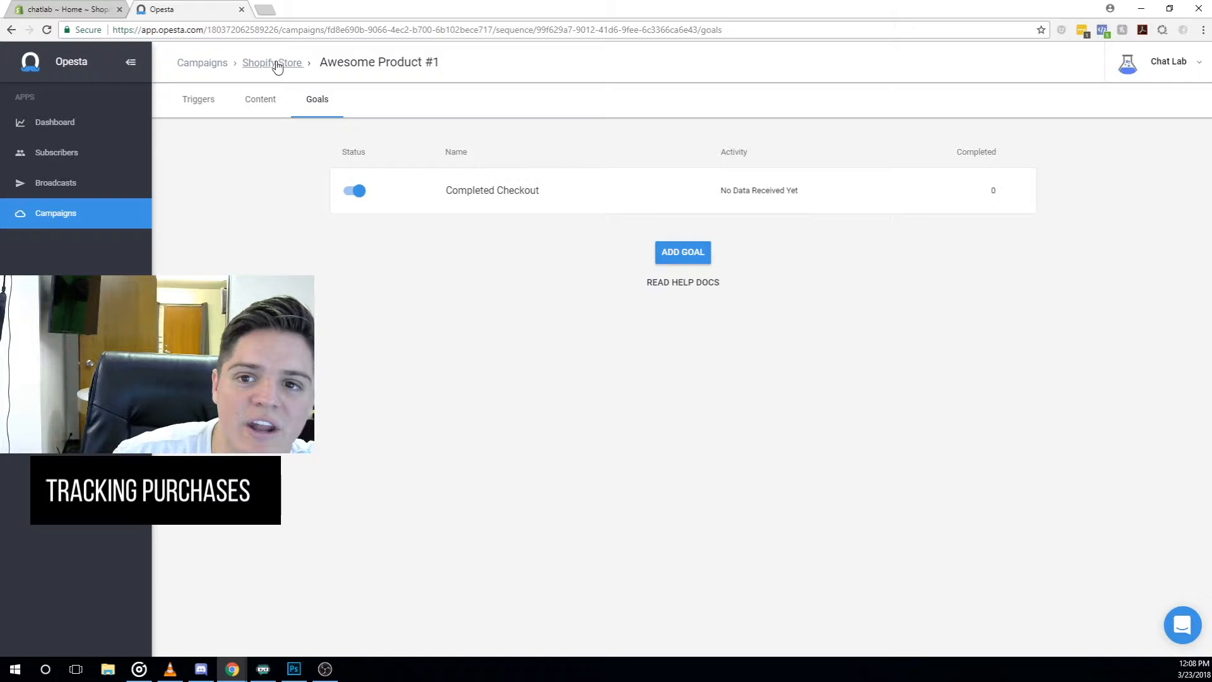
- Review and re-save the Completed Checkout goal twice, then go to Subscribers
left_click(575, 202)
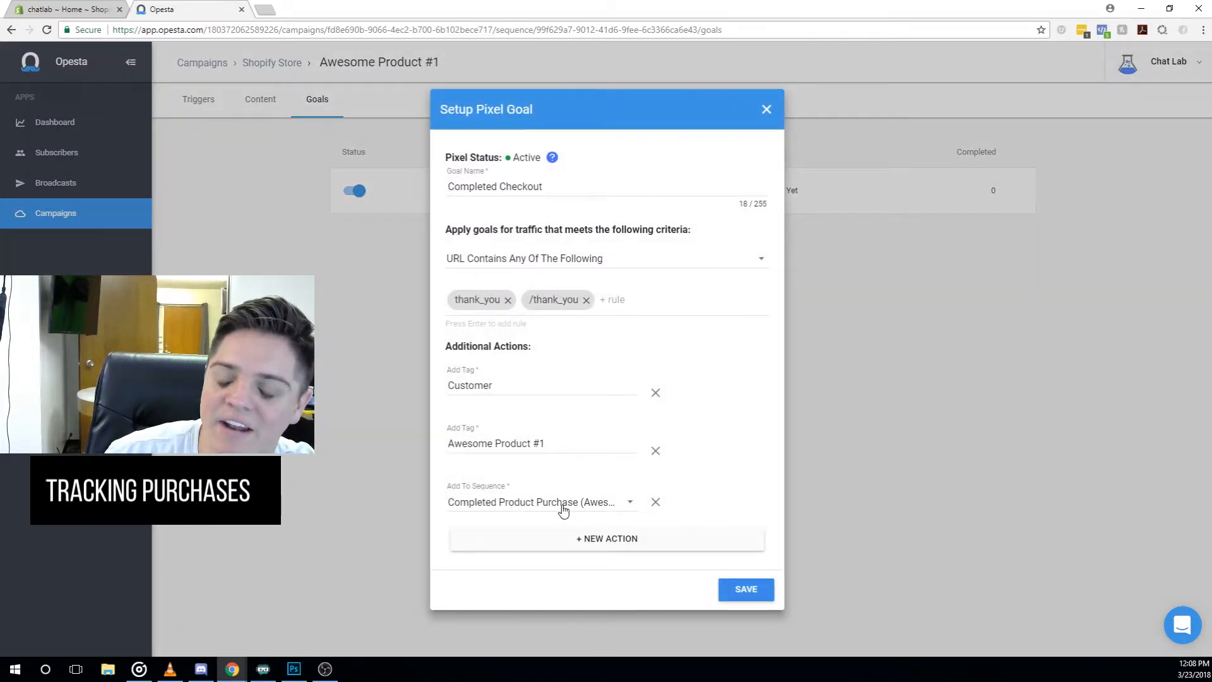
left_click(754, 595)
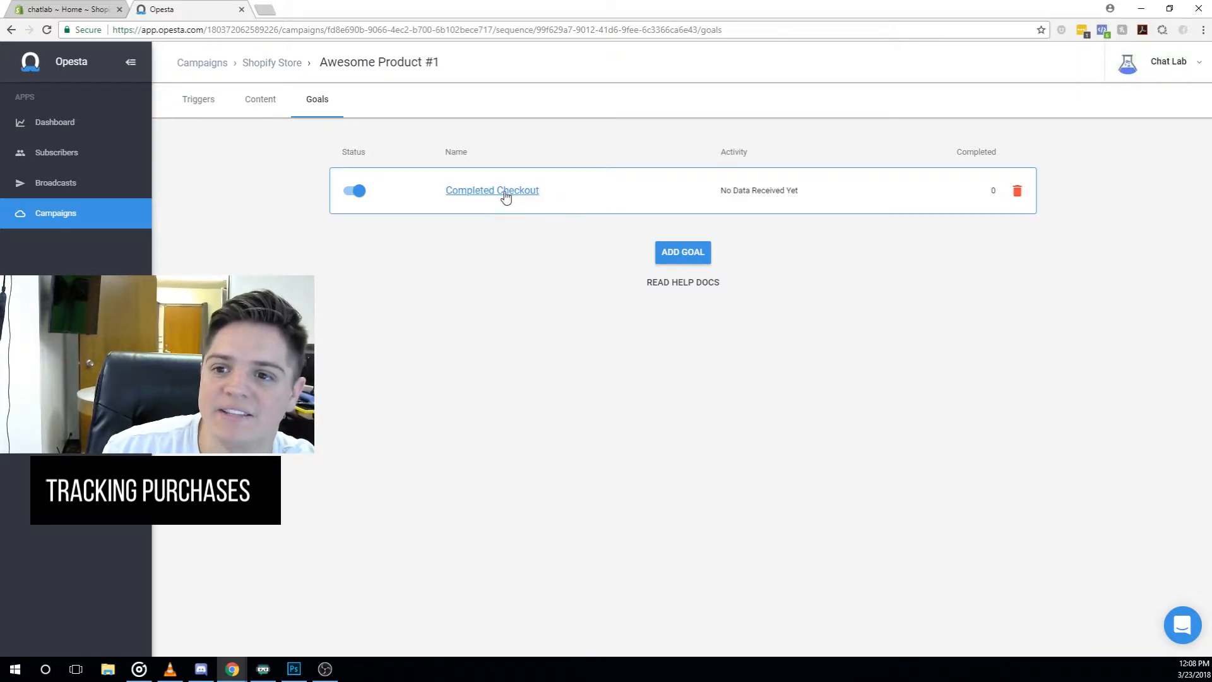
left_click(587, 194)
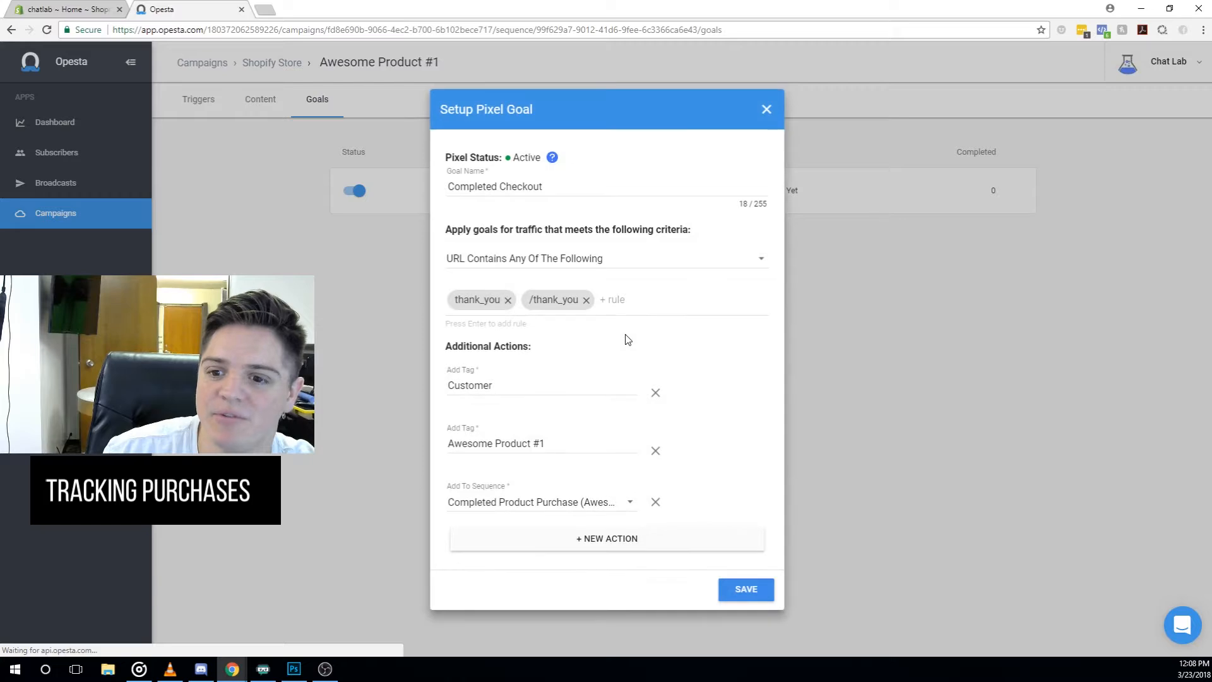
left_click(746, 591)
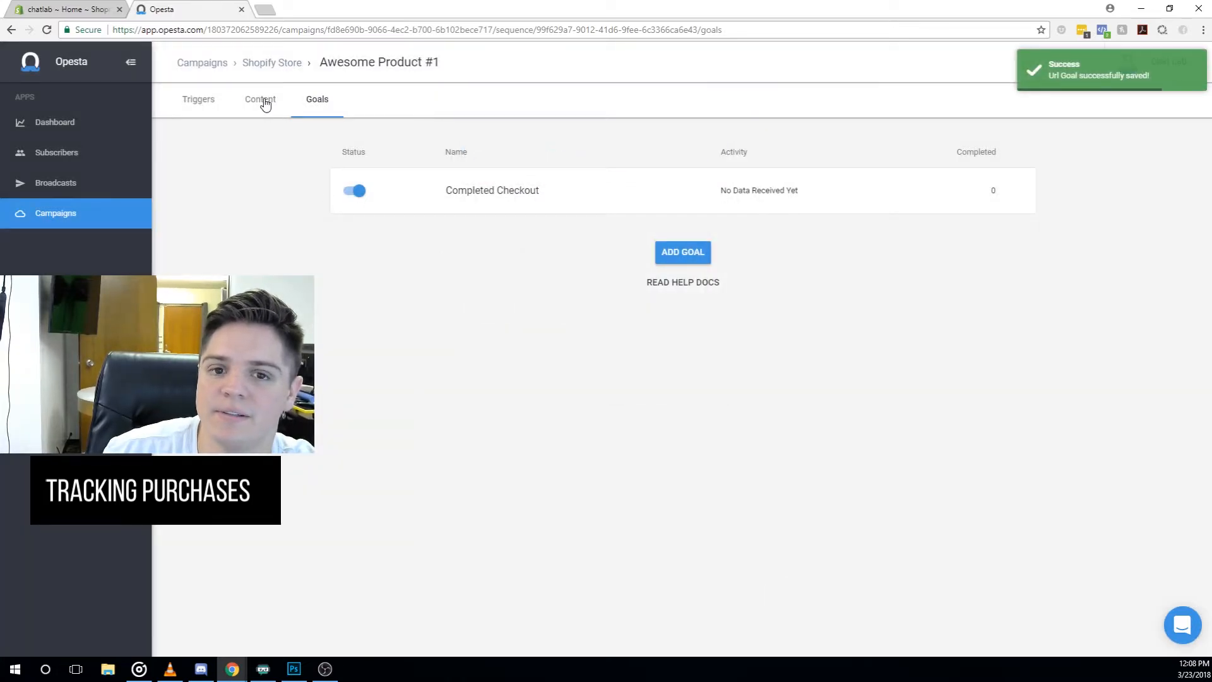
left_click(58, 152)
- Open the subscriber's details, view the tag suggestions without adding one, and close it
left_click(354, 212)
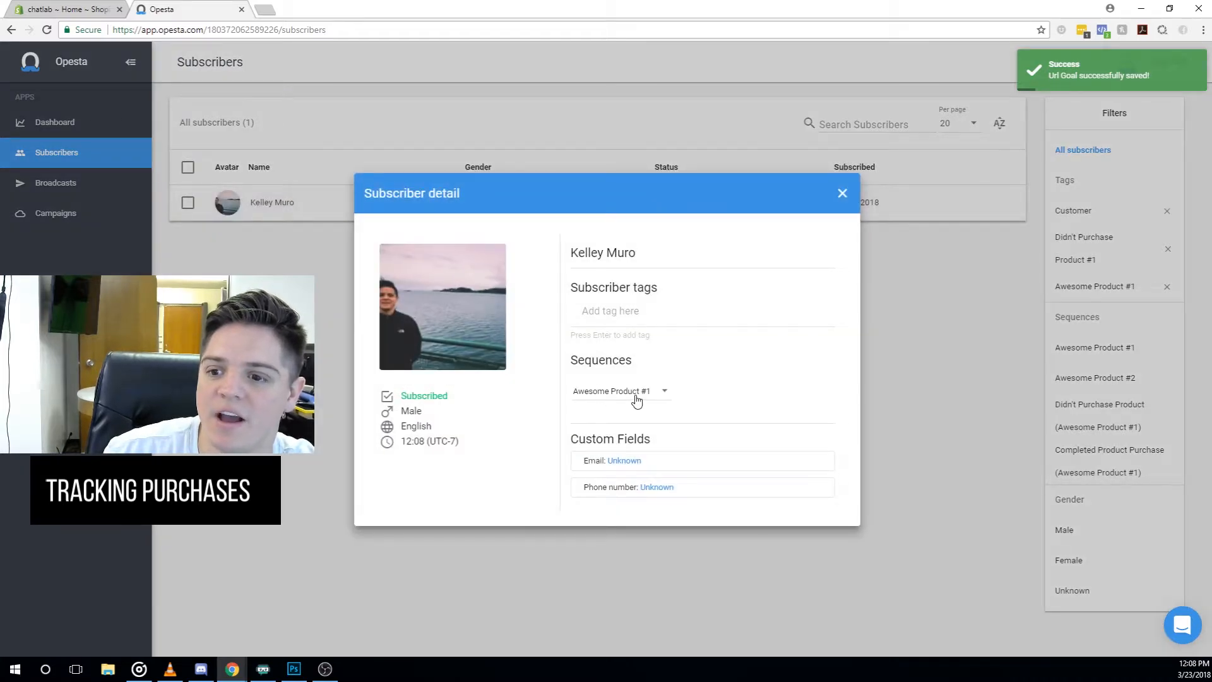
left_click(604, 313)
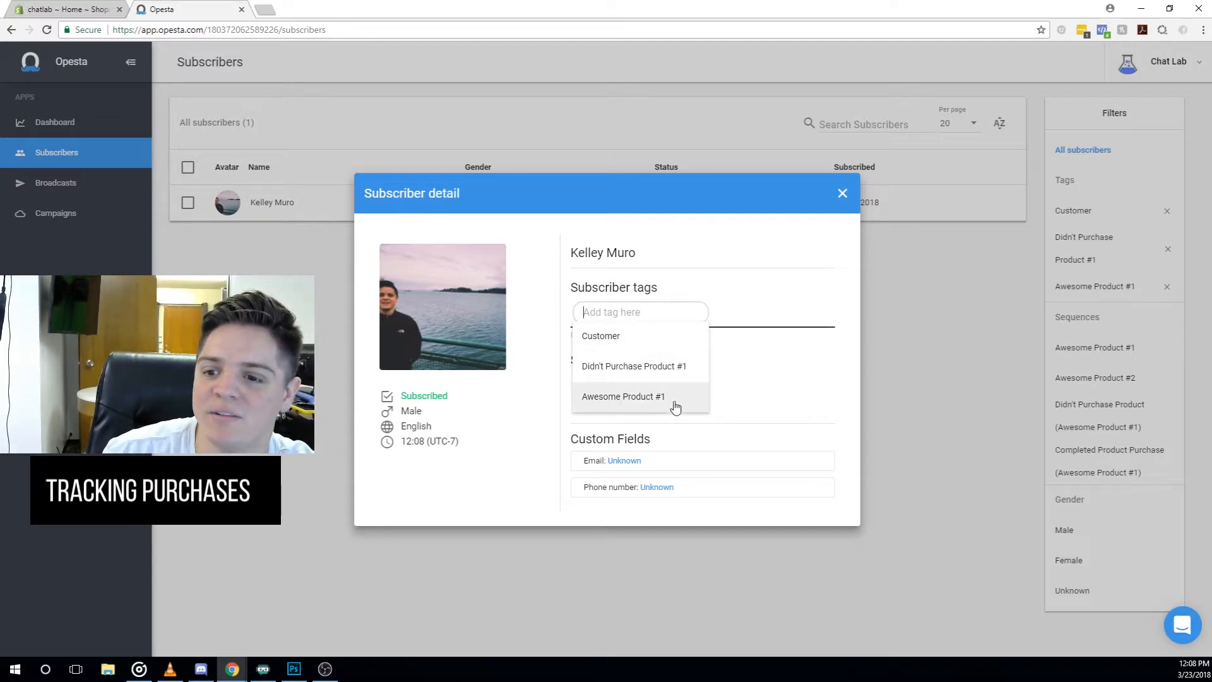
left_click(800, 393)
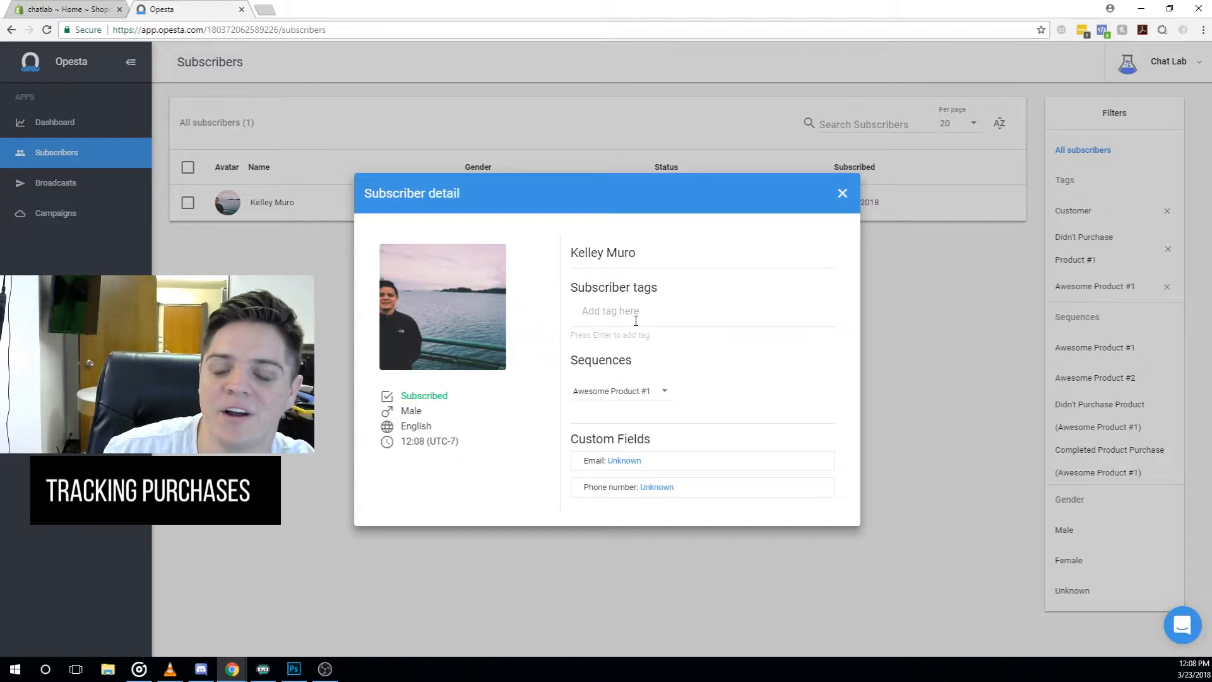
left_click(842, 194)
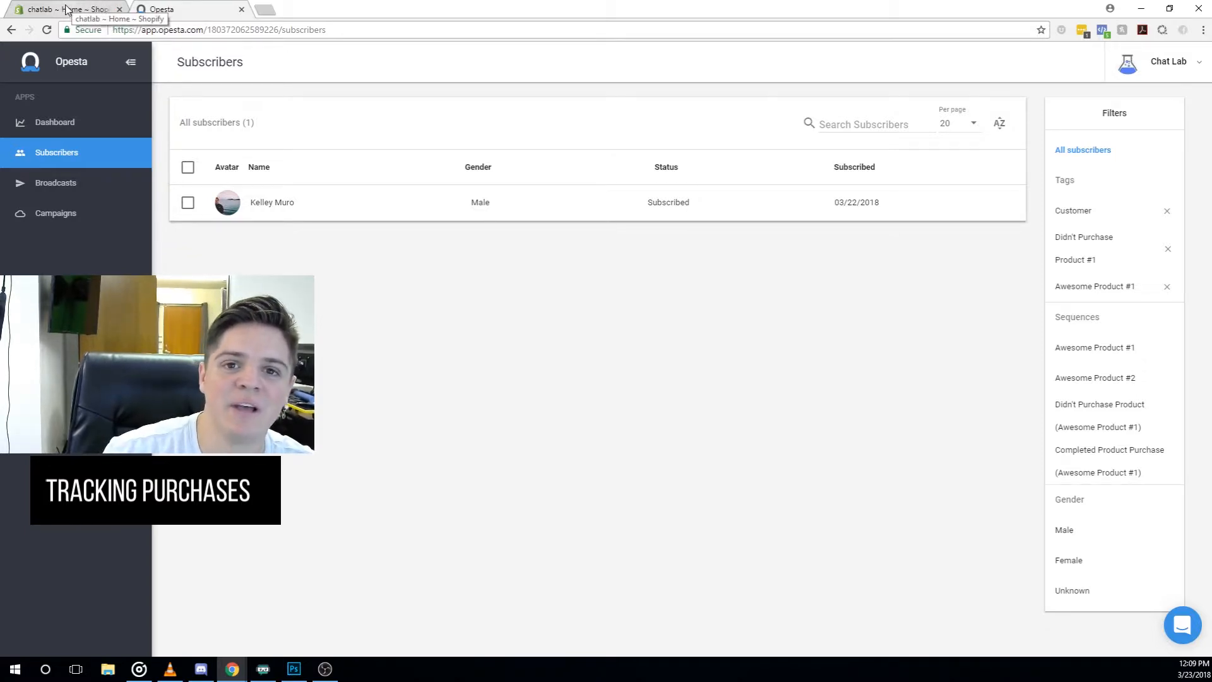
- Check the Opesta Pixel setup script in the Awesome Product #1 trigger's embed code, then go to Shopify
left_click(65, 217)
left_click(253, 166)
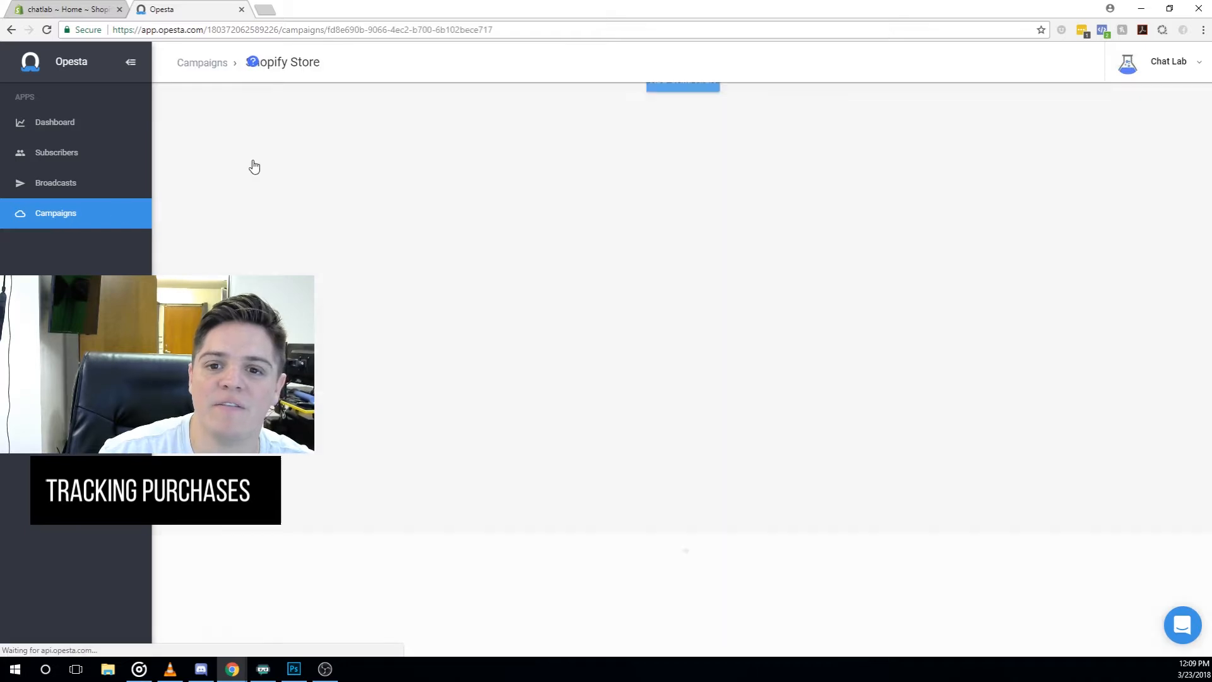
left_click(336, 167)
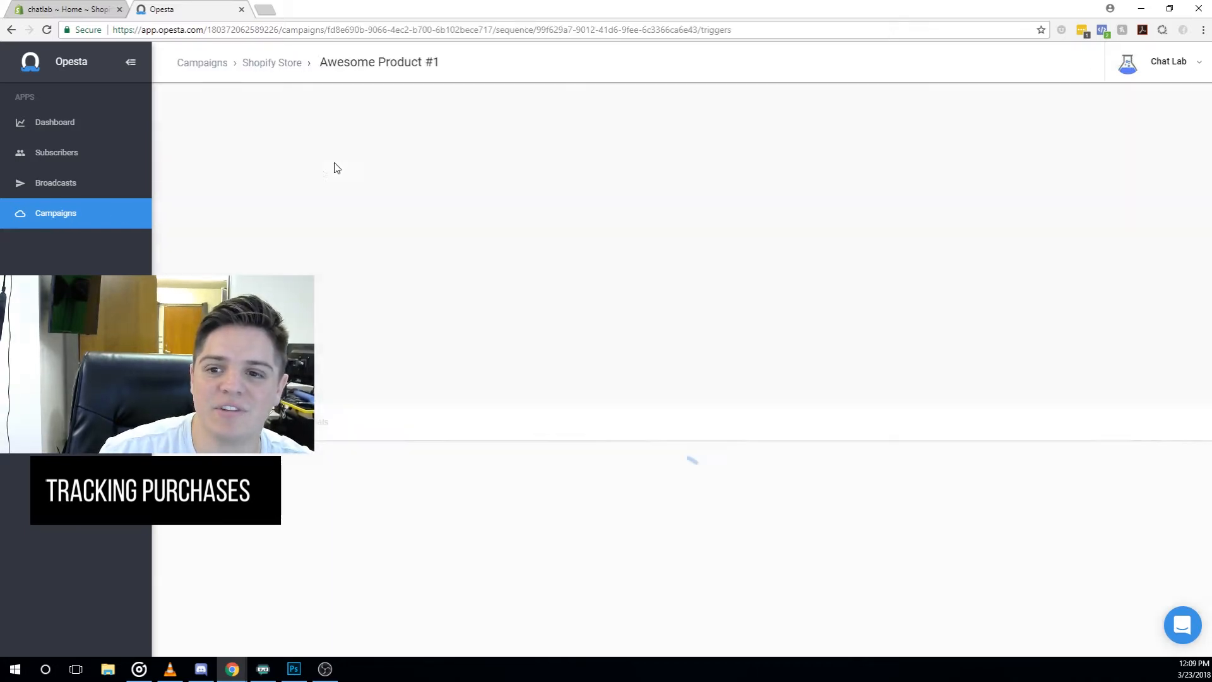
left_click(486, 234)
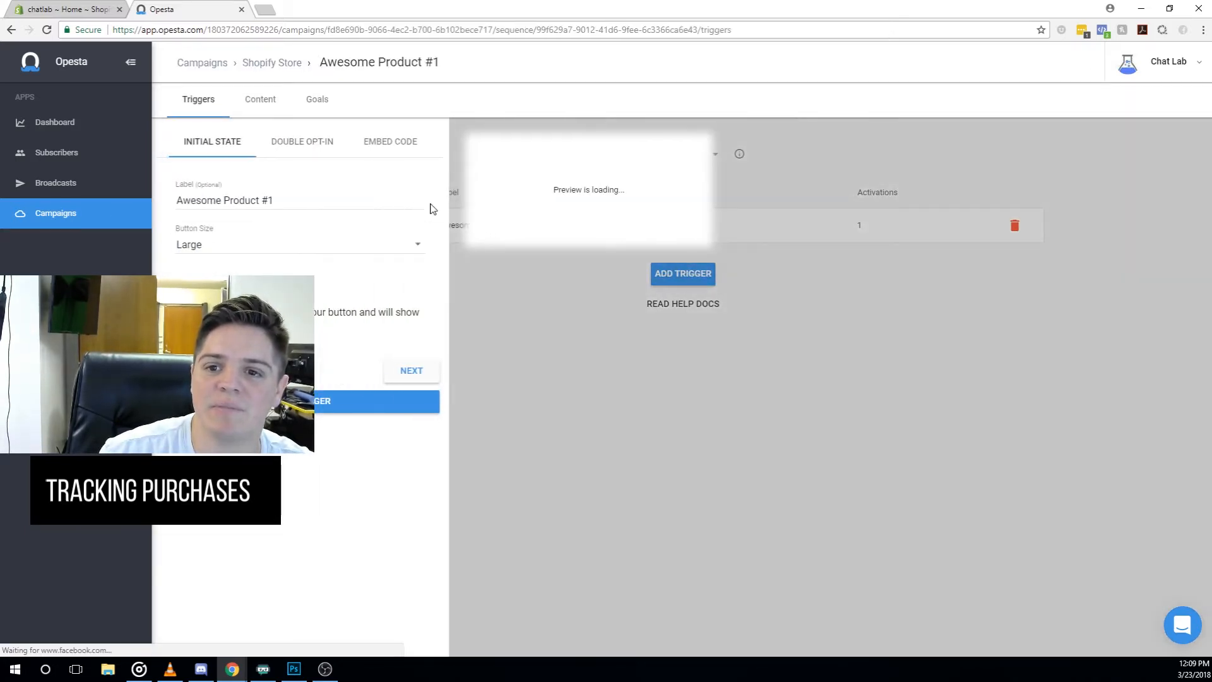
left_click(389, 155)
left_click(334, 205)
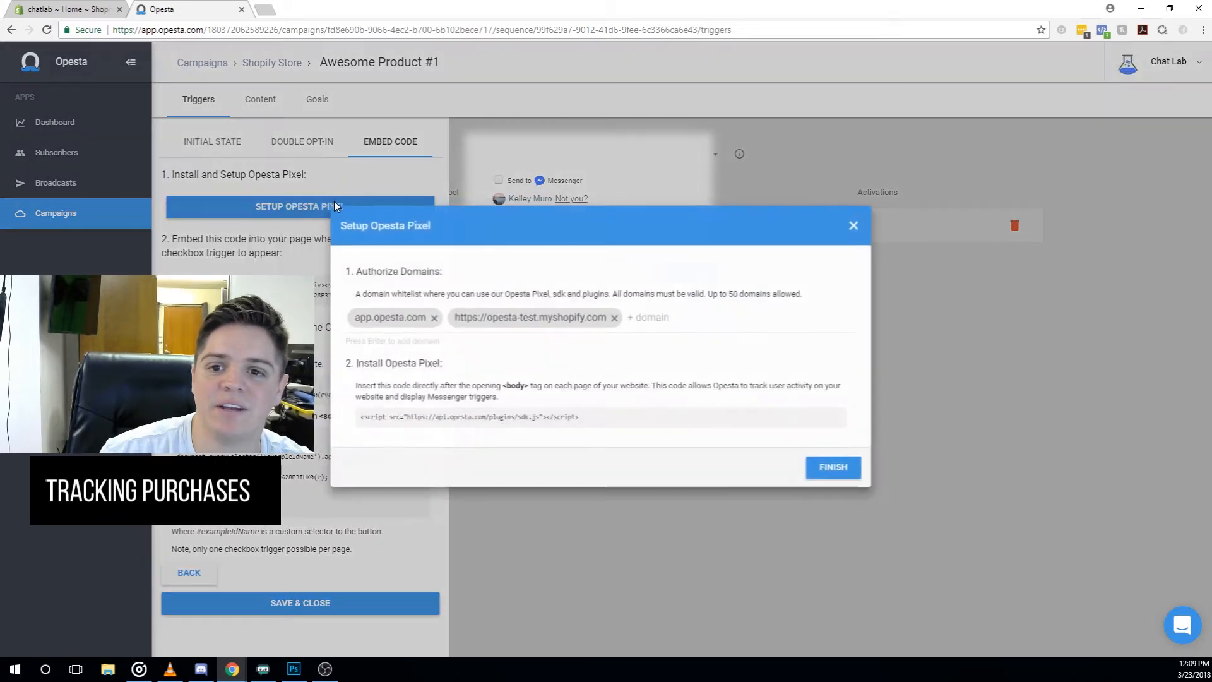
left_click_drag(603, 420, 340, 414)
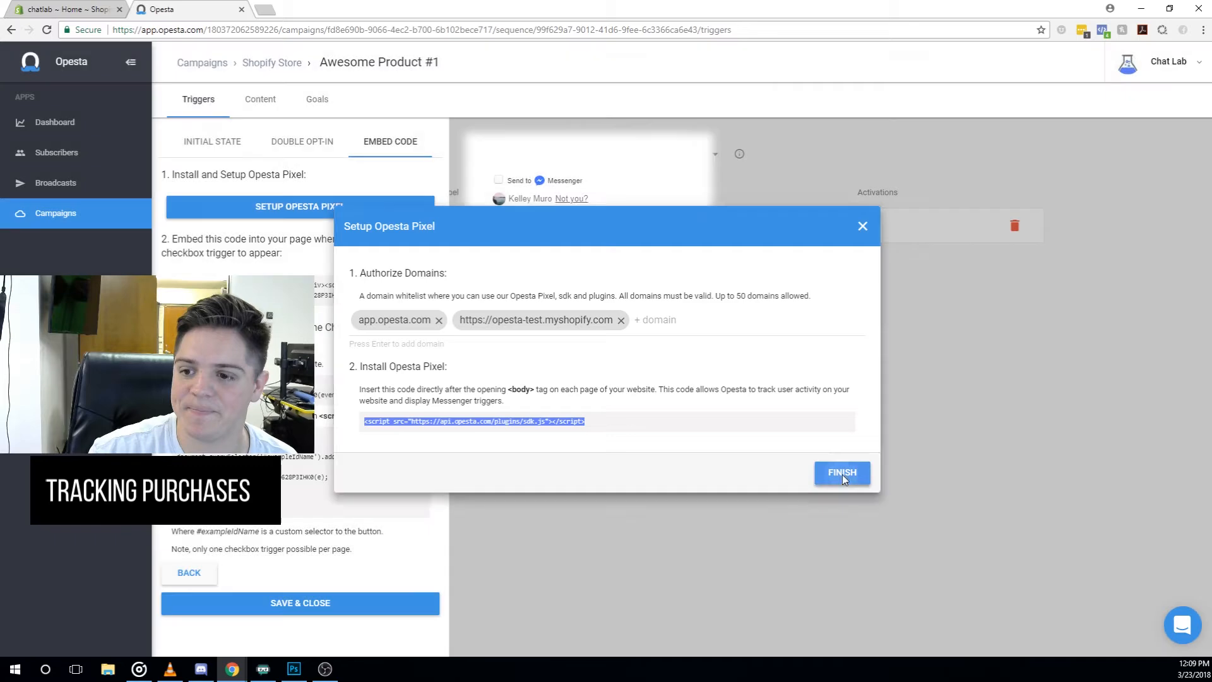
left_click(842, 473)
left_click(58, 8)
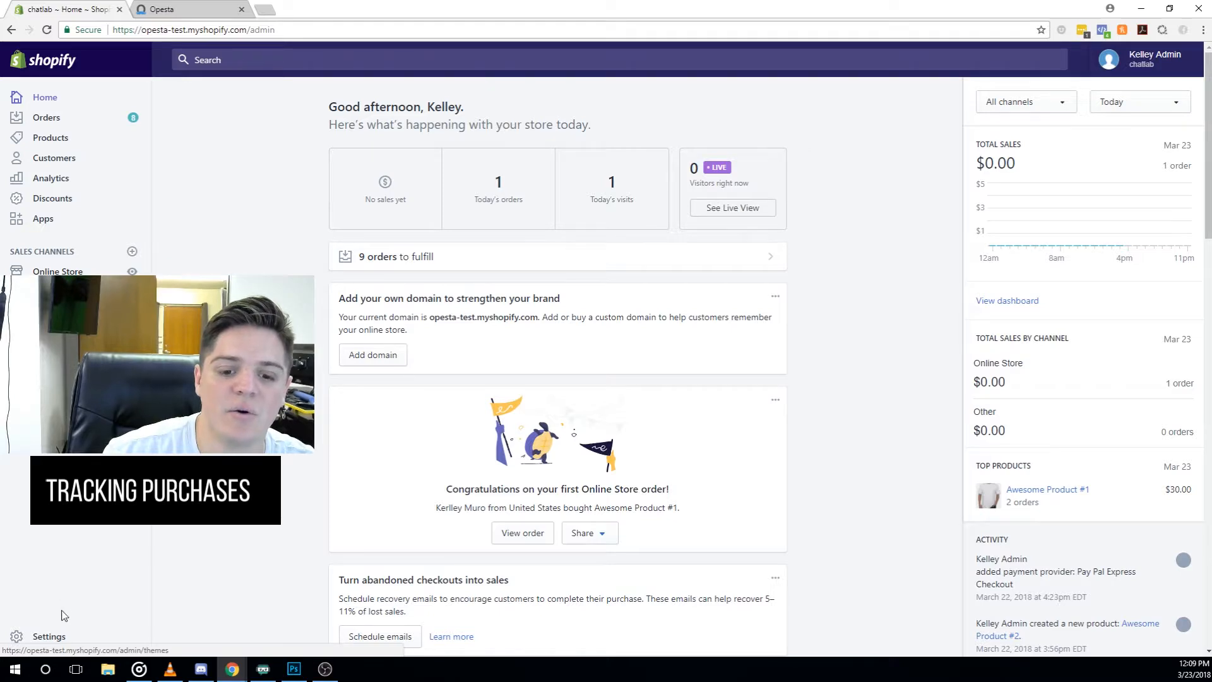
- Verify the Opesta script tag in Shopify's checkout Additional scripts, then return to Opesta
left_click(50, 637)
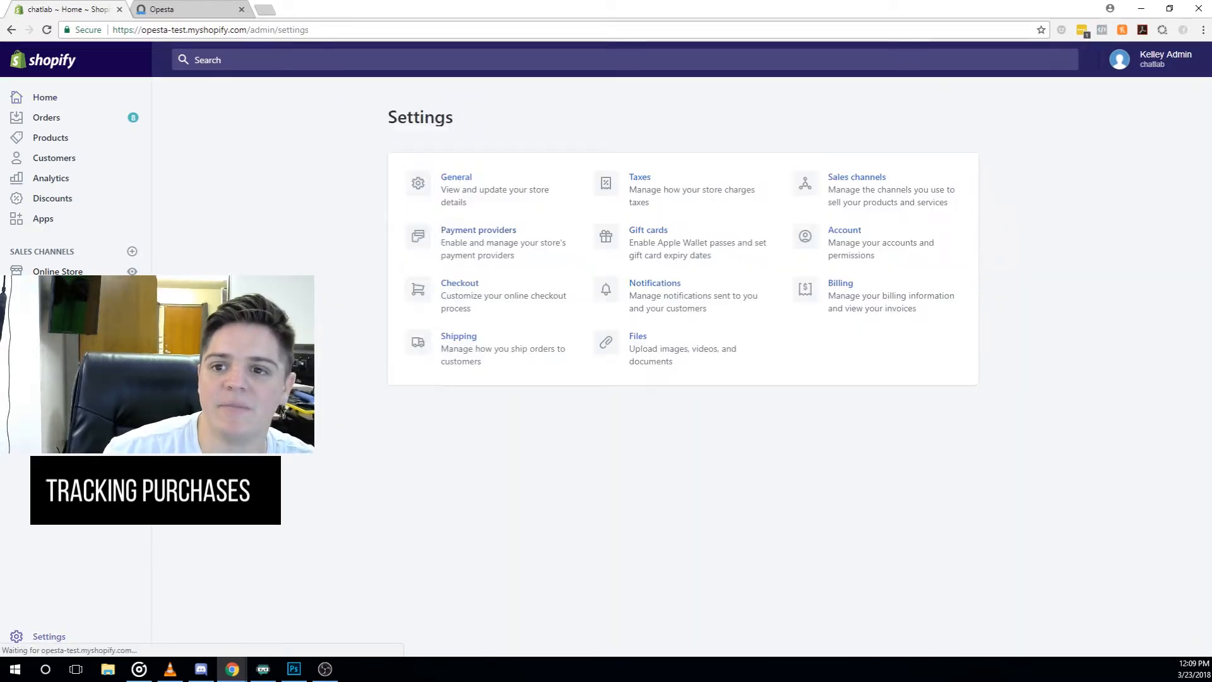
left_click(462, 289)
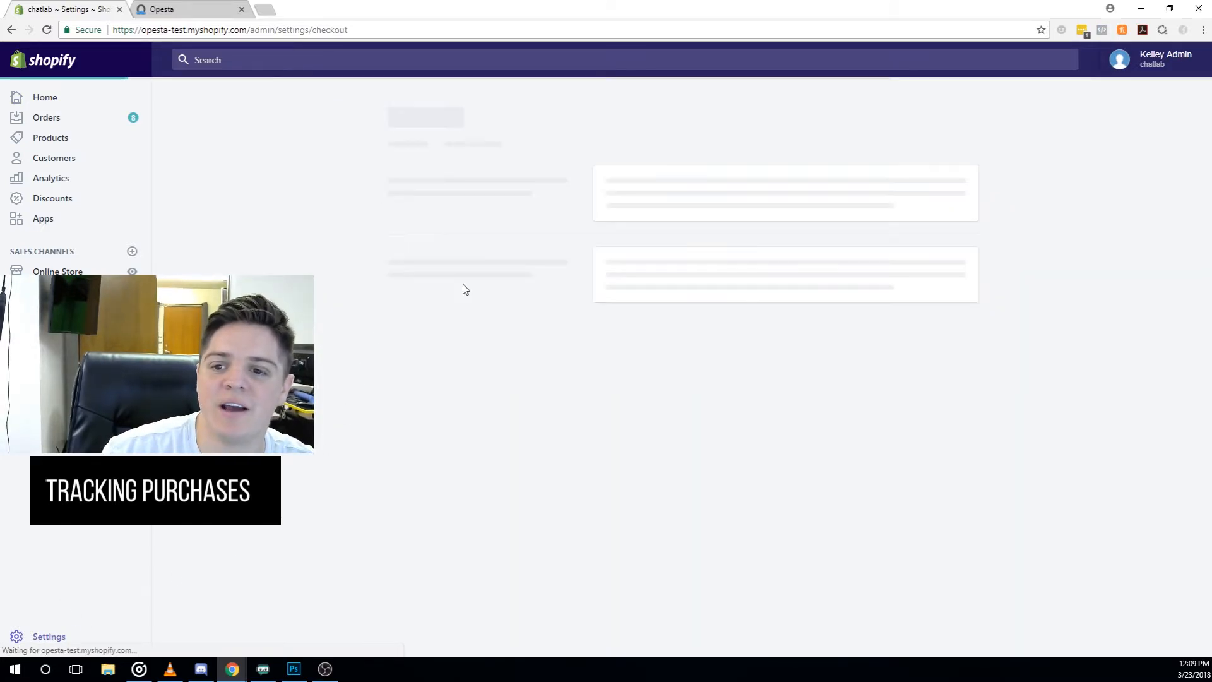
scroll(522, 315, "down", 3)
scroll(523, 316, "down", 8)
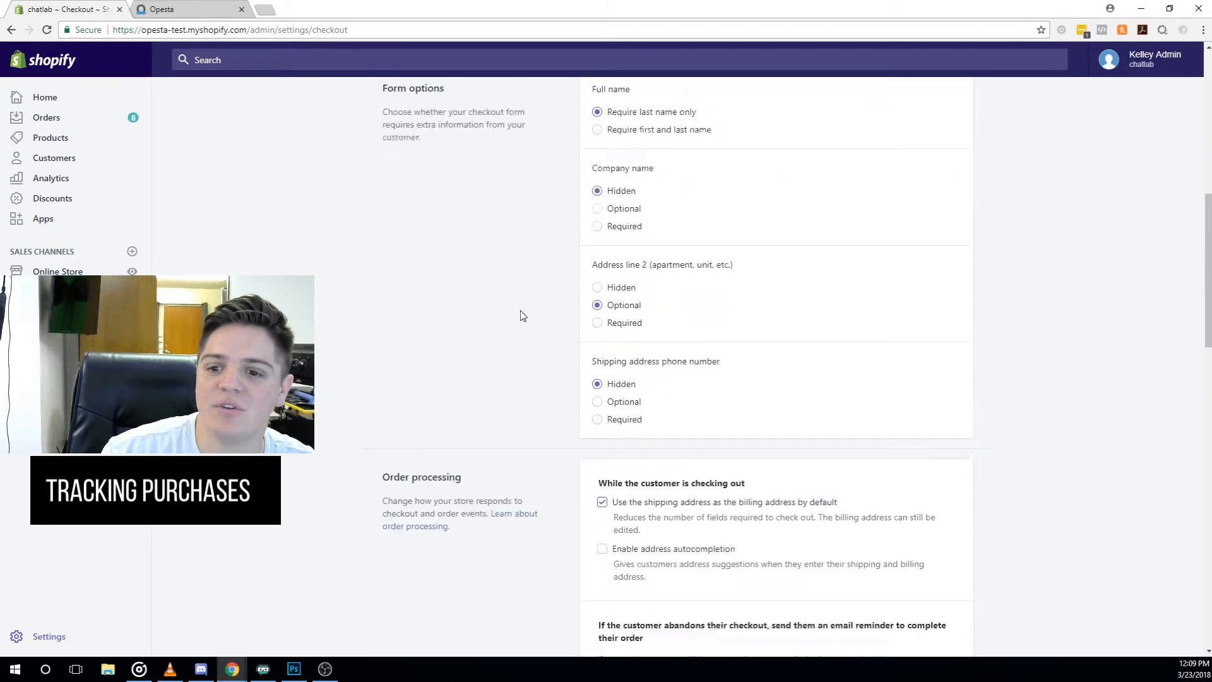
left_click_drag(373, 286, 500, 297)
scroll(505, 295, "down", 12)
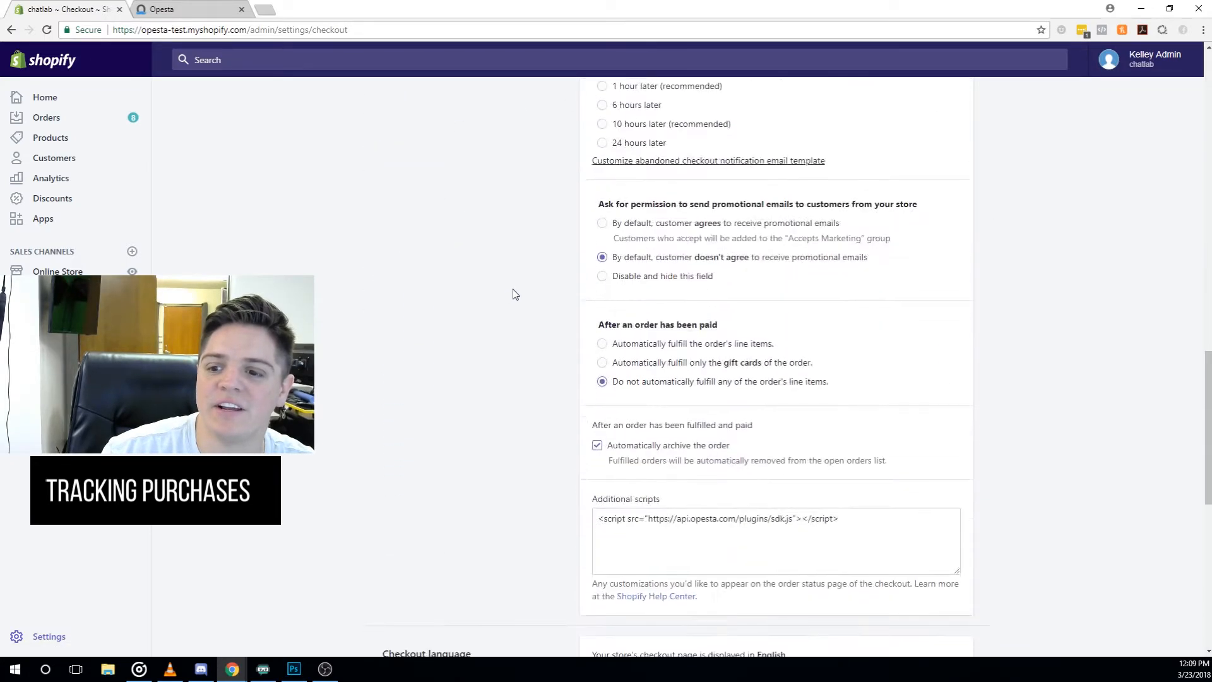
left_click_drag(599, 269, 842, 272)
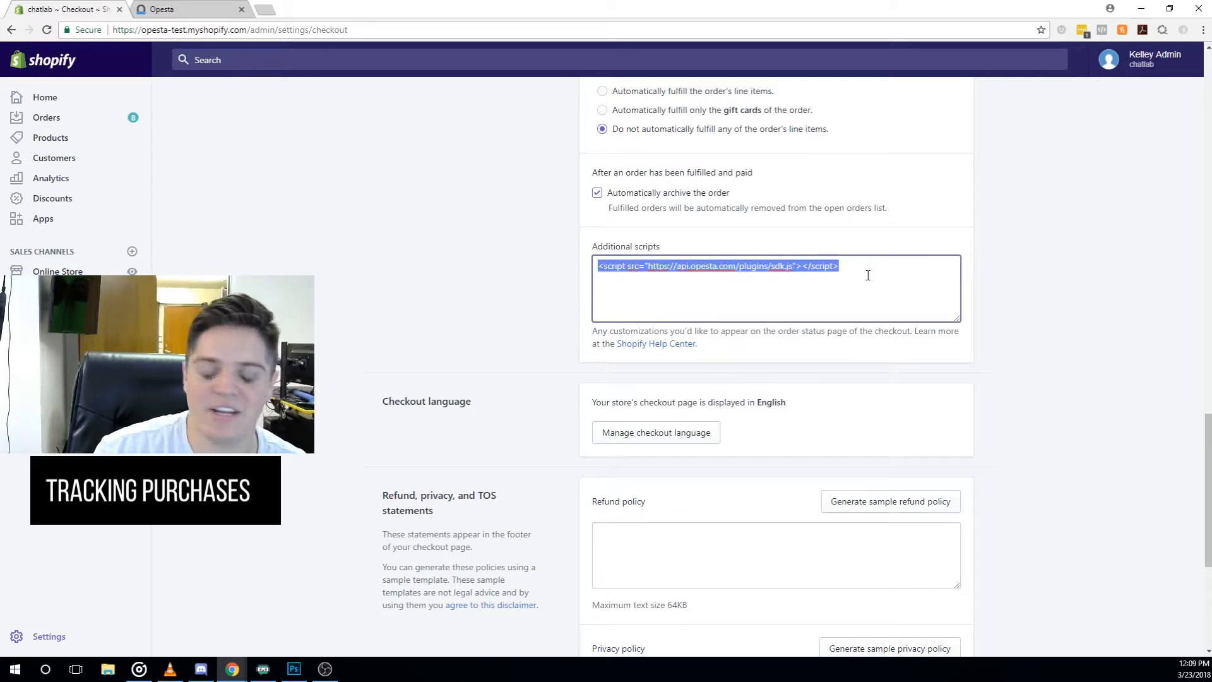
left_click(775, 278)
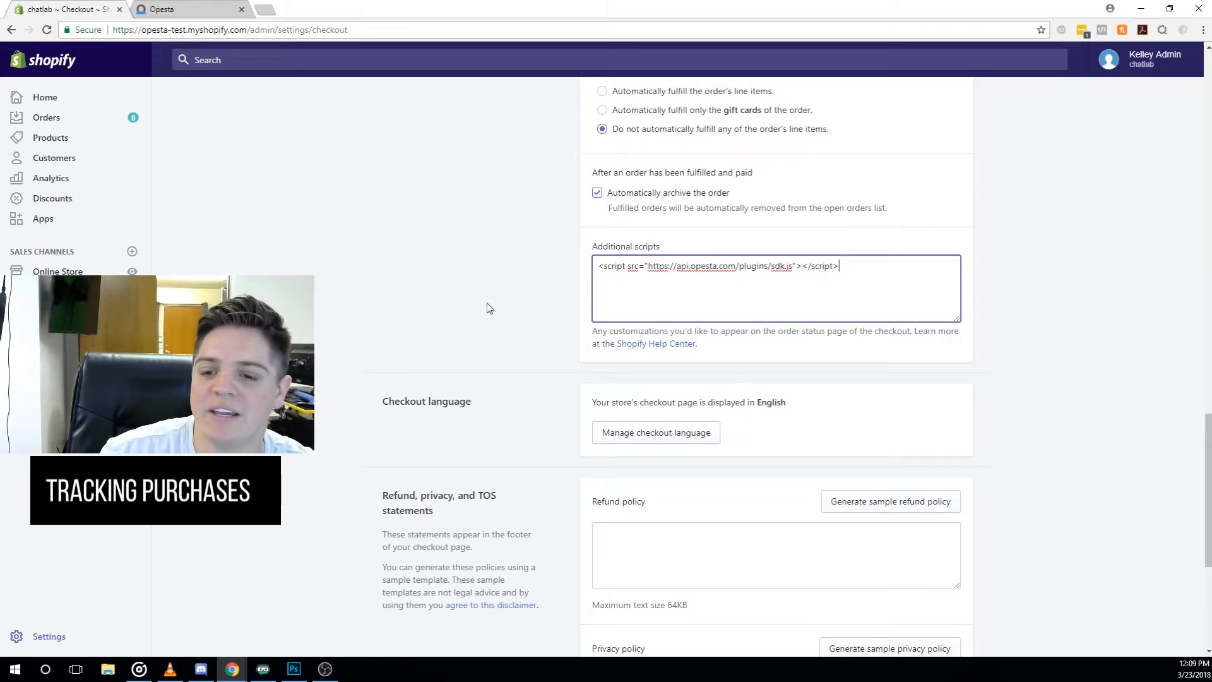
scroll(486, 308, "down", 5)
scroll(492, 302, "up", 20)
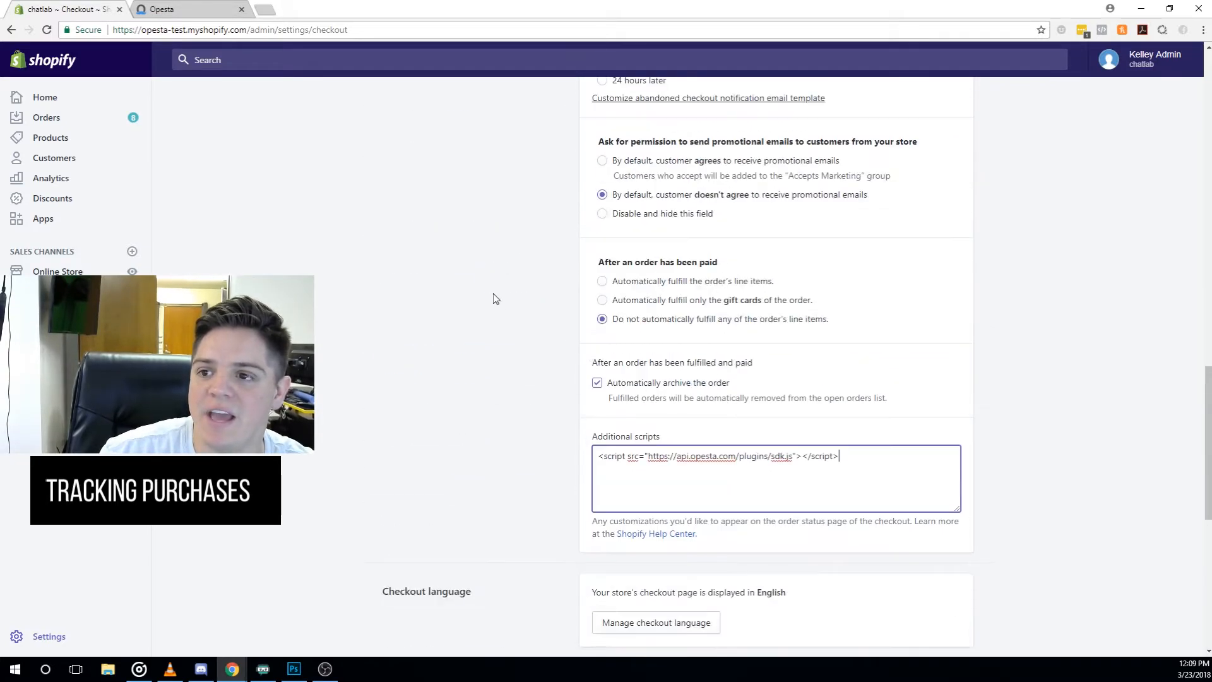
scroll(819, 294, "down", 20)
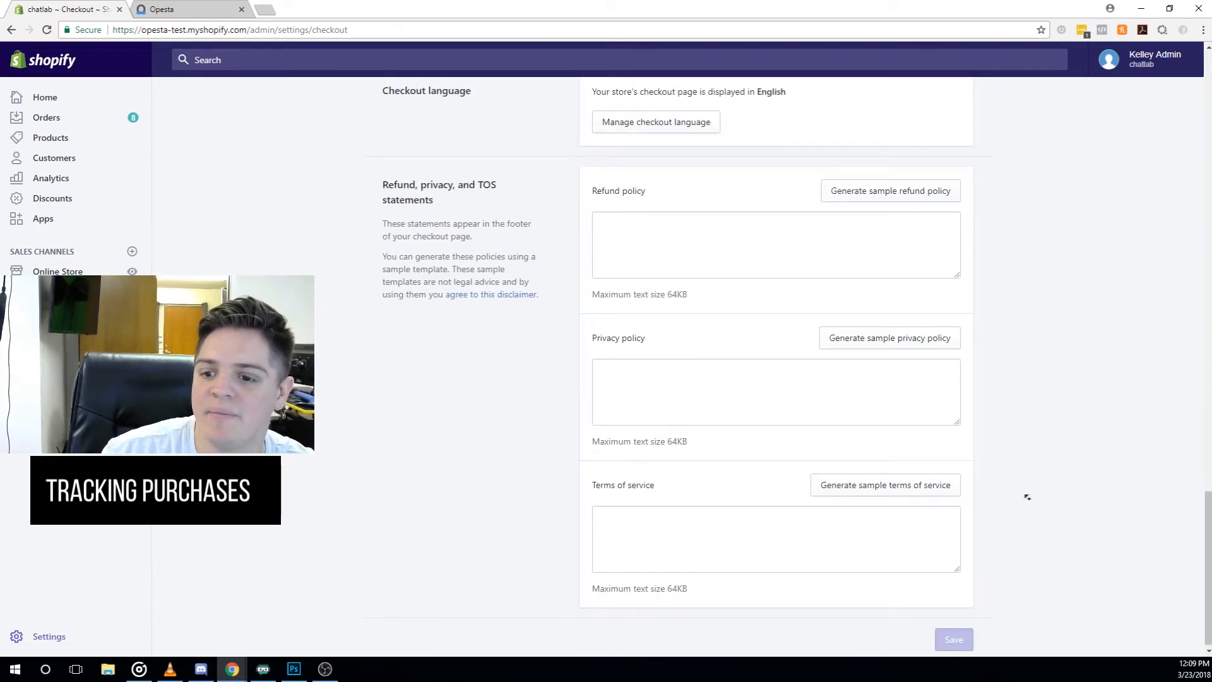
scroll(1025, 495, "up", 20)
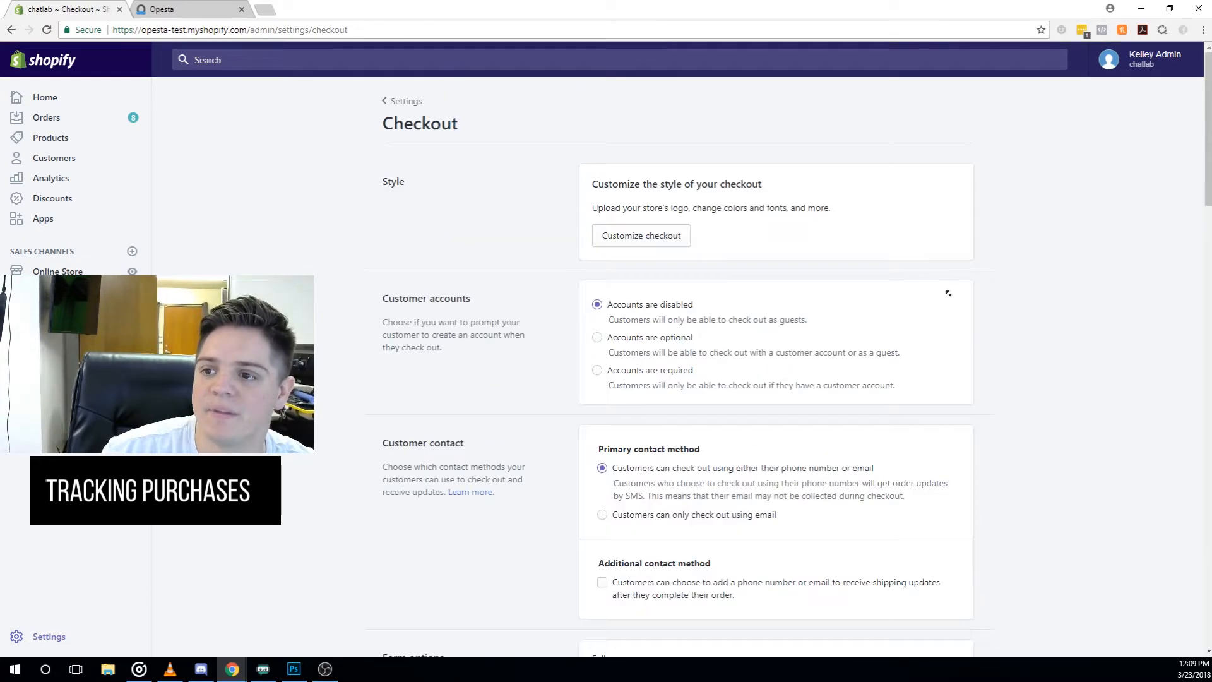
left_click(44, 137)
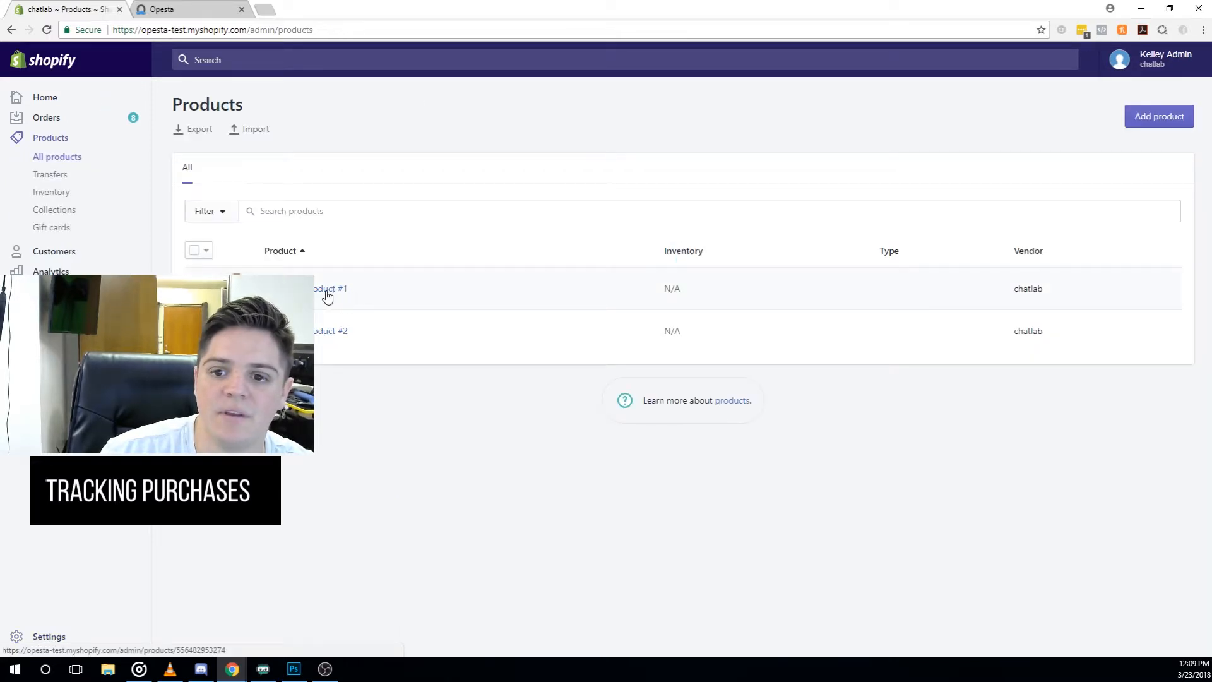
left_click(202, 7)
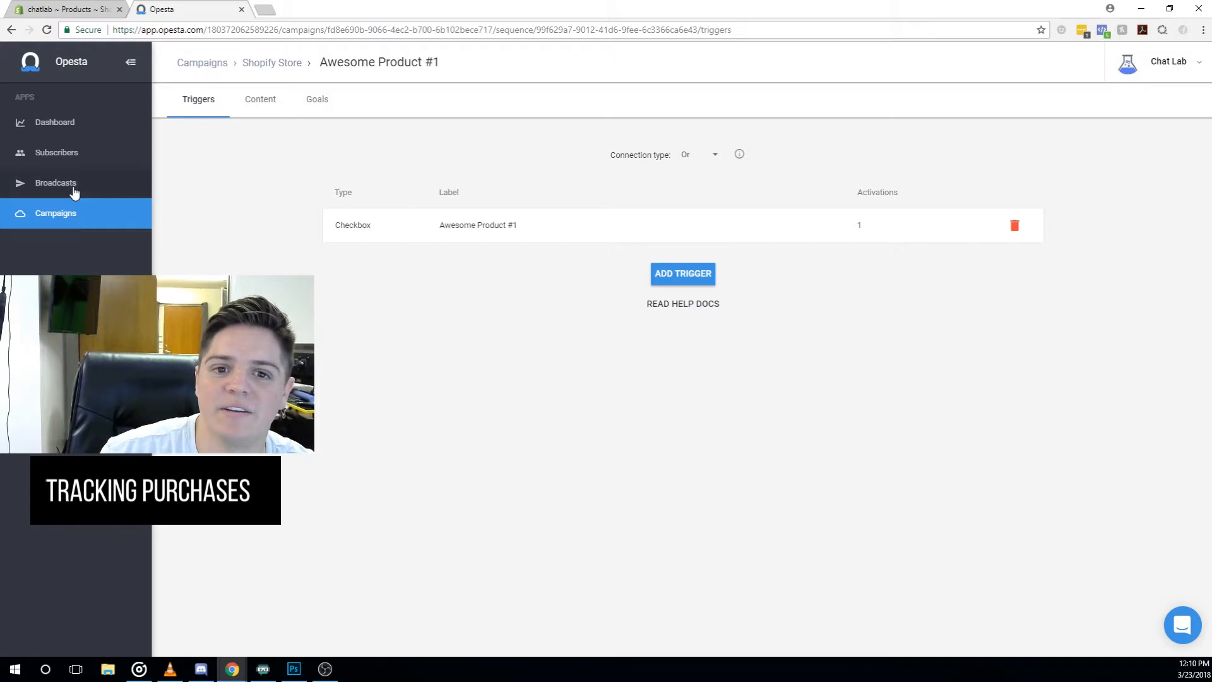
- Change the Completed Product Purchase Thank you message's delay from 8 minutes to No delay
left_click(144, 219)
left_click(286, 178)
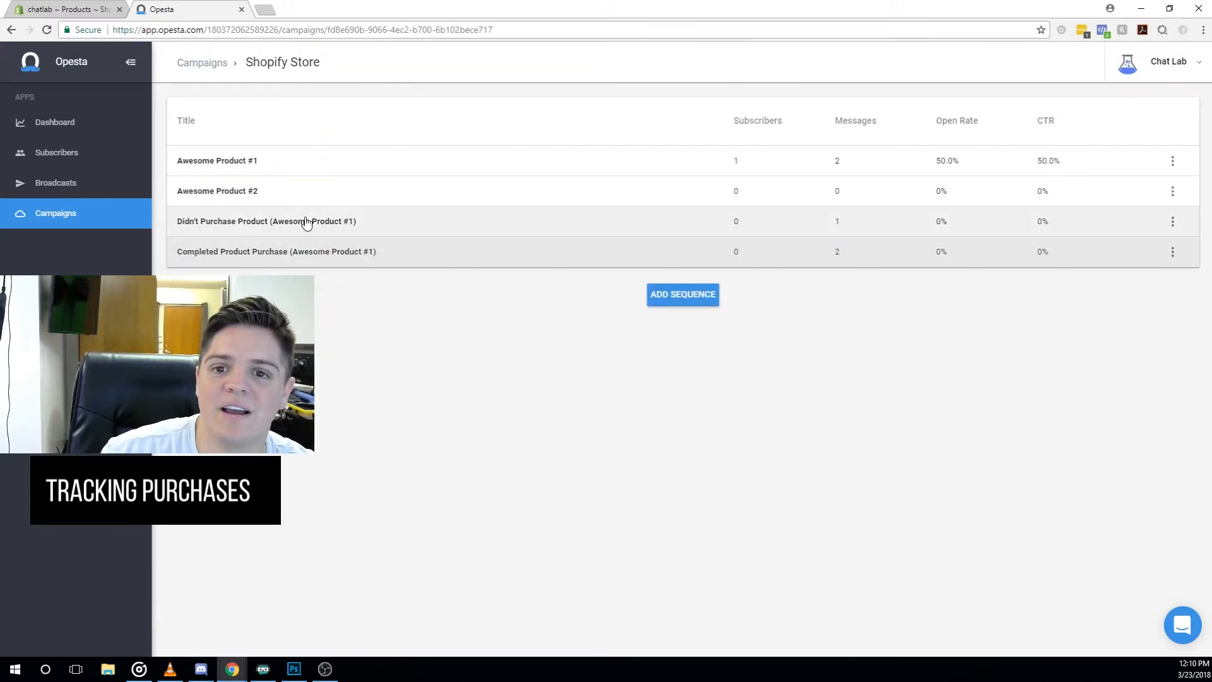
left_click(323, 252)
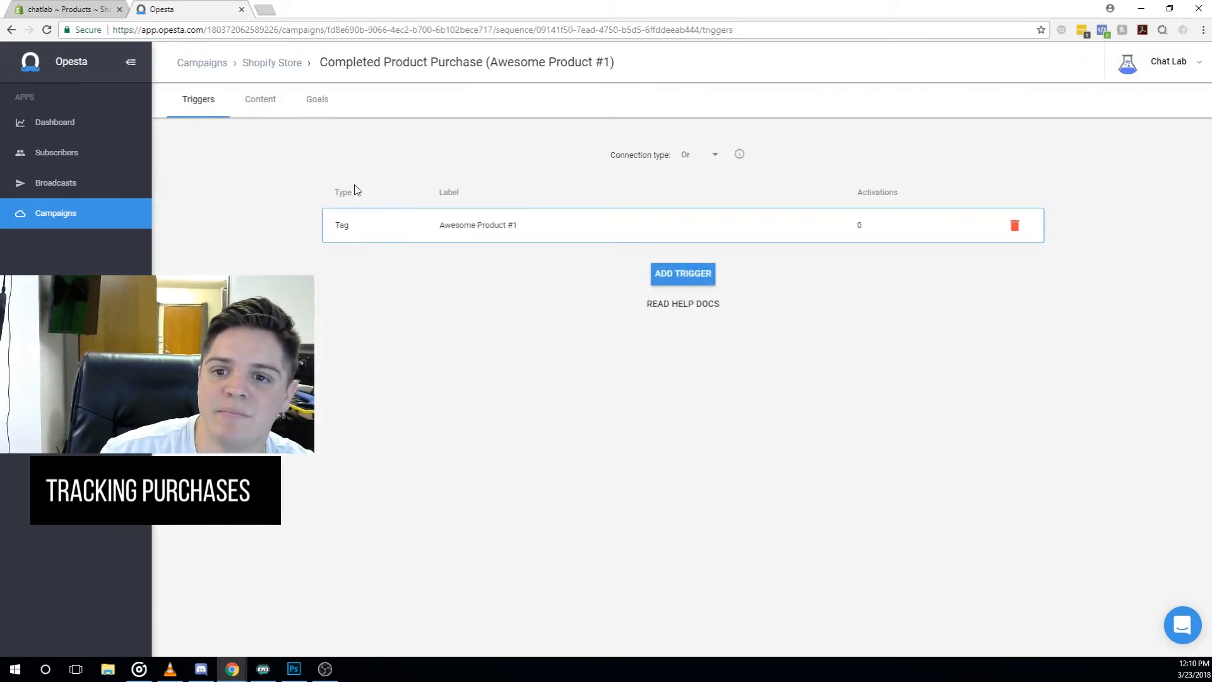
left_click(319, 100)
left_click(262, 100)
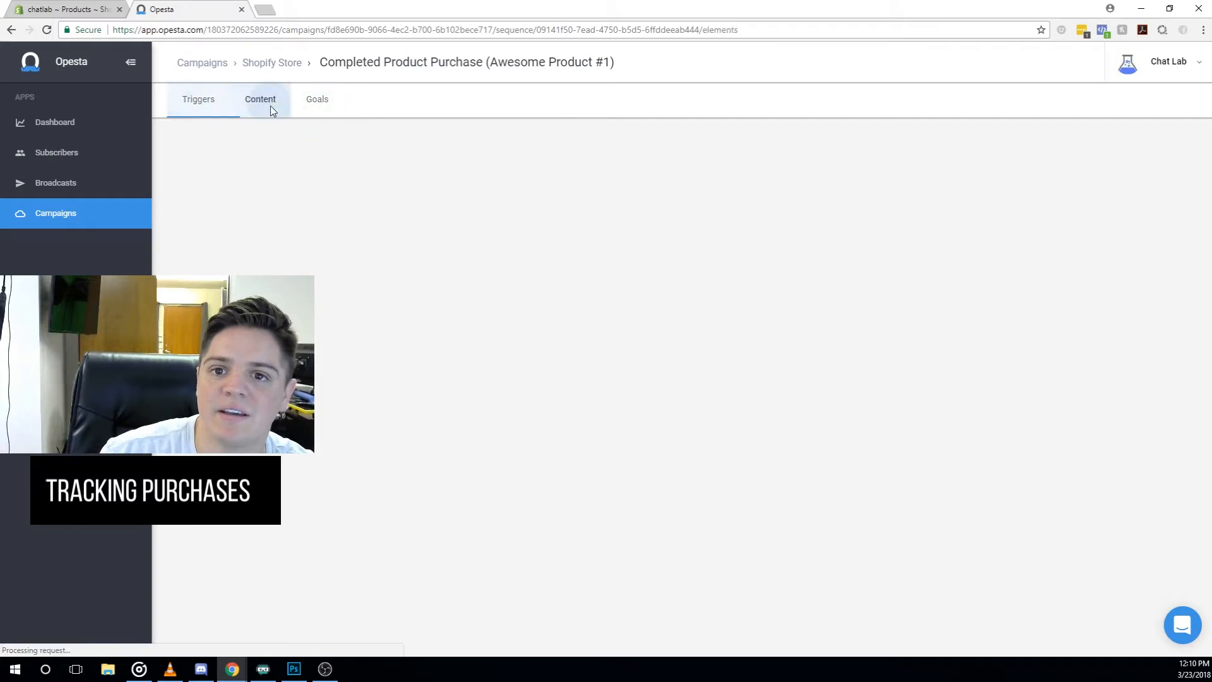
left_click(255, 209)
left_click(643, 353)
left_click(631, 320)
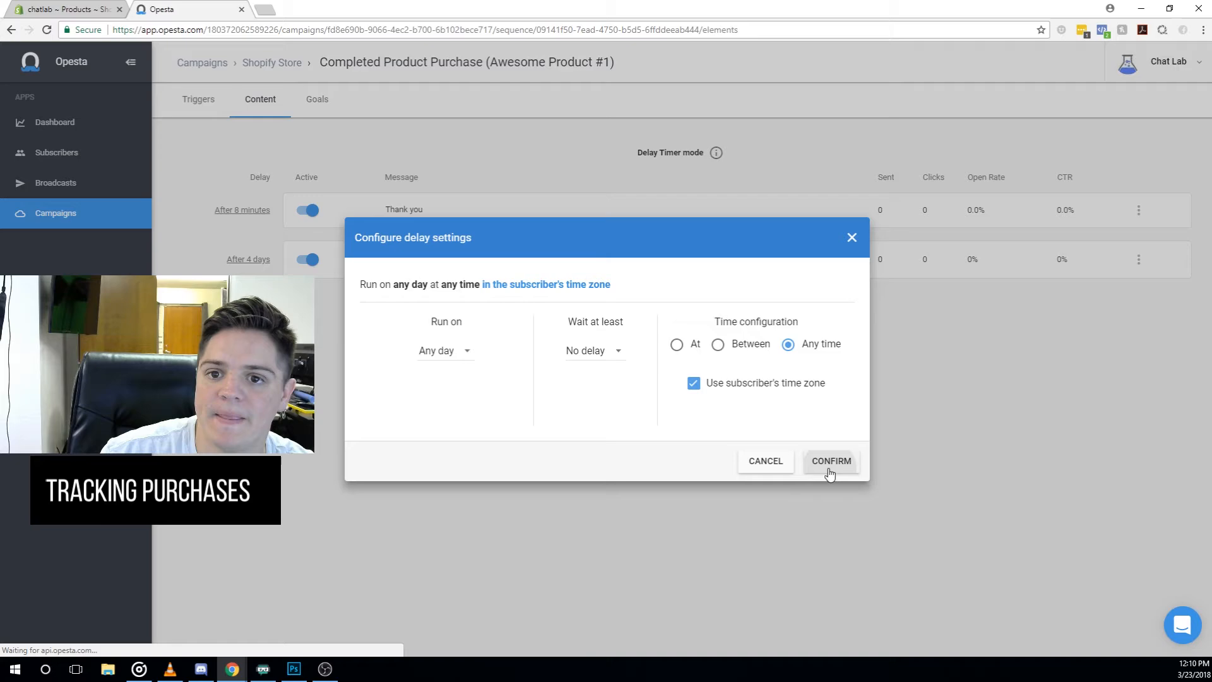
left_click(830, 460)
- Add Awesome Product #1 to the cart from the live storefront and start checkout
left_click(77, 10)
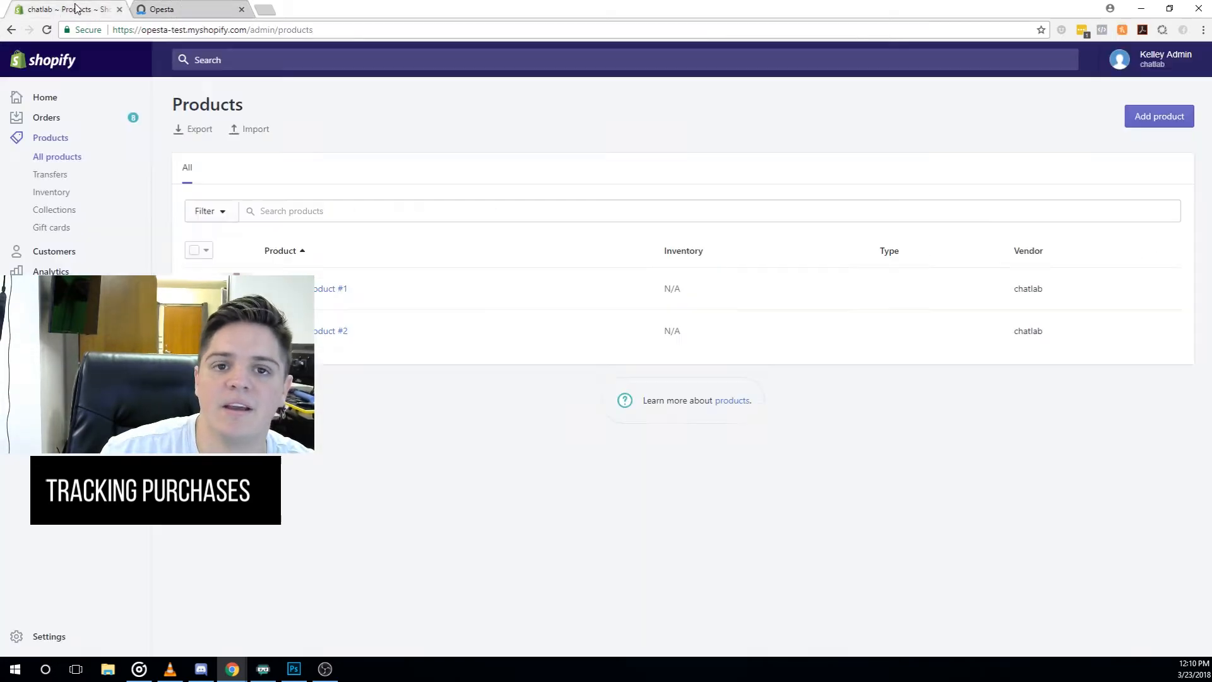
left_click(297, 288)
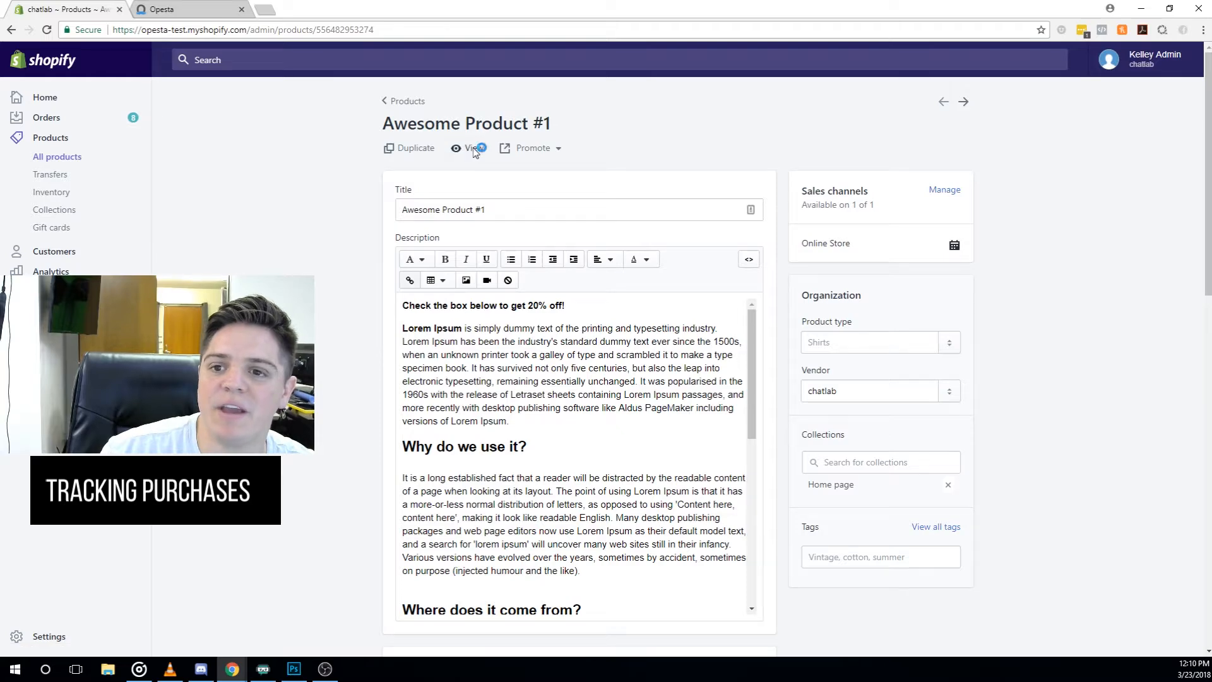
left_click(472, 147)
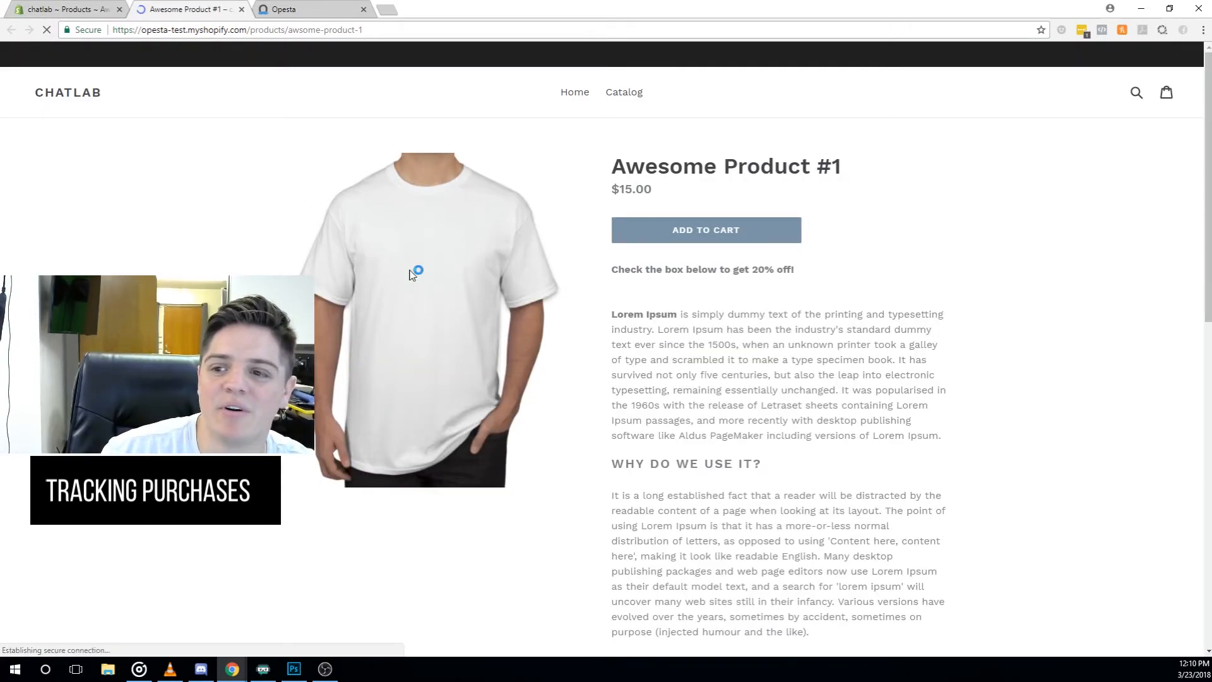
left_click(708, 235)
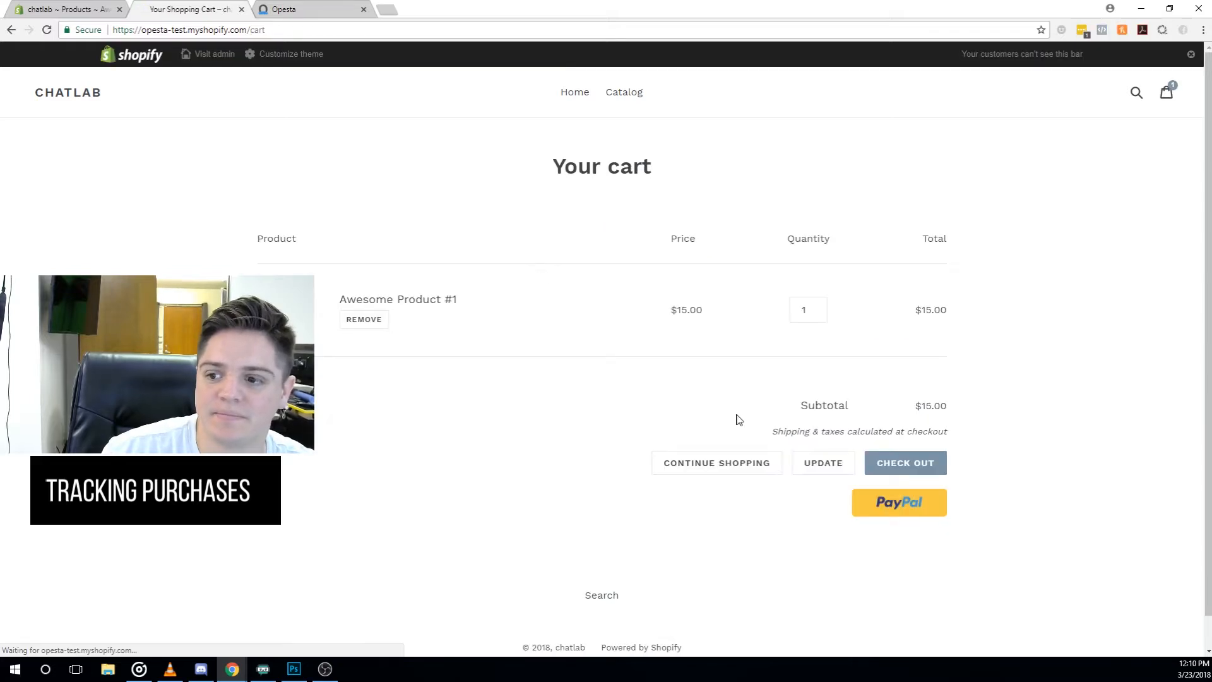
left_click(916, 462)
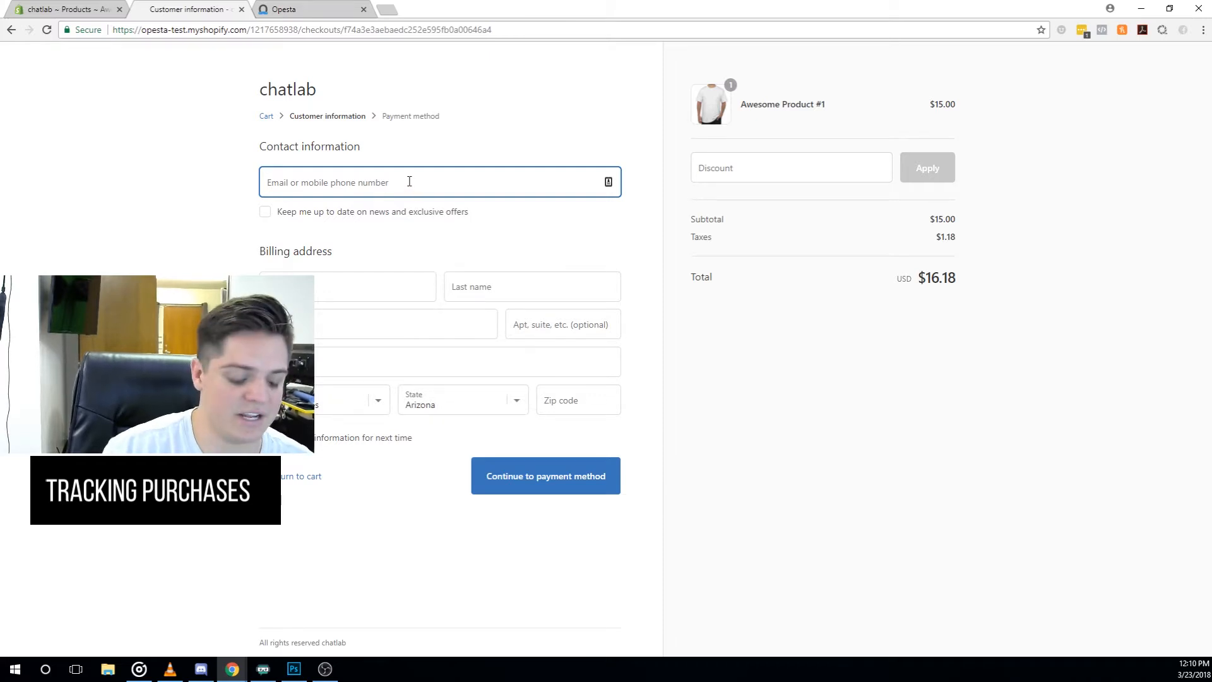
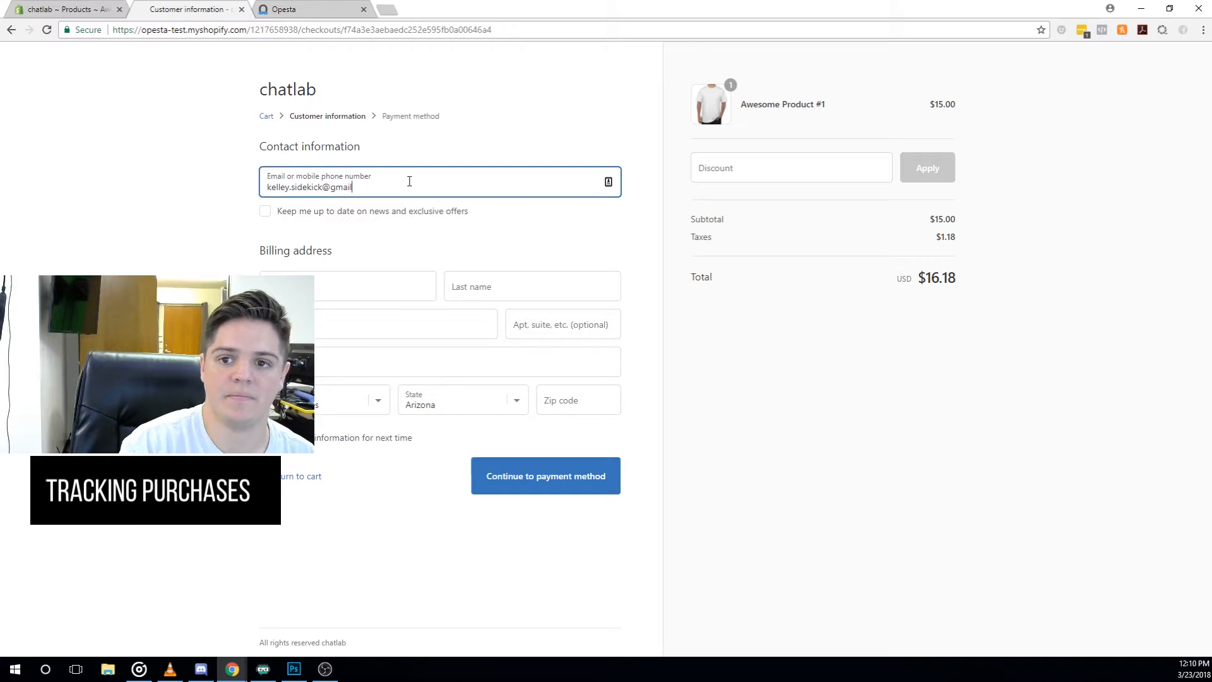
- Fill in the buyer's contact e-mail, name and shipping zip code
key("Tab")
key("Tab")
key("Tab")
type("Name")
key("Tab")
key("Tab")
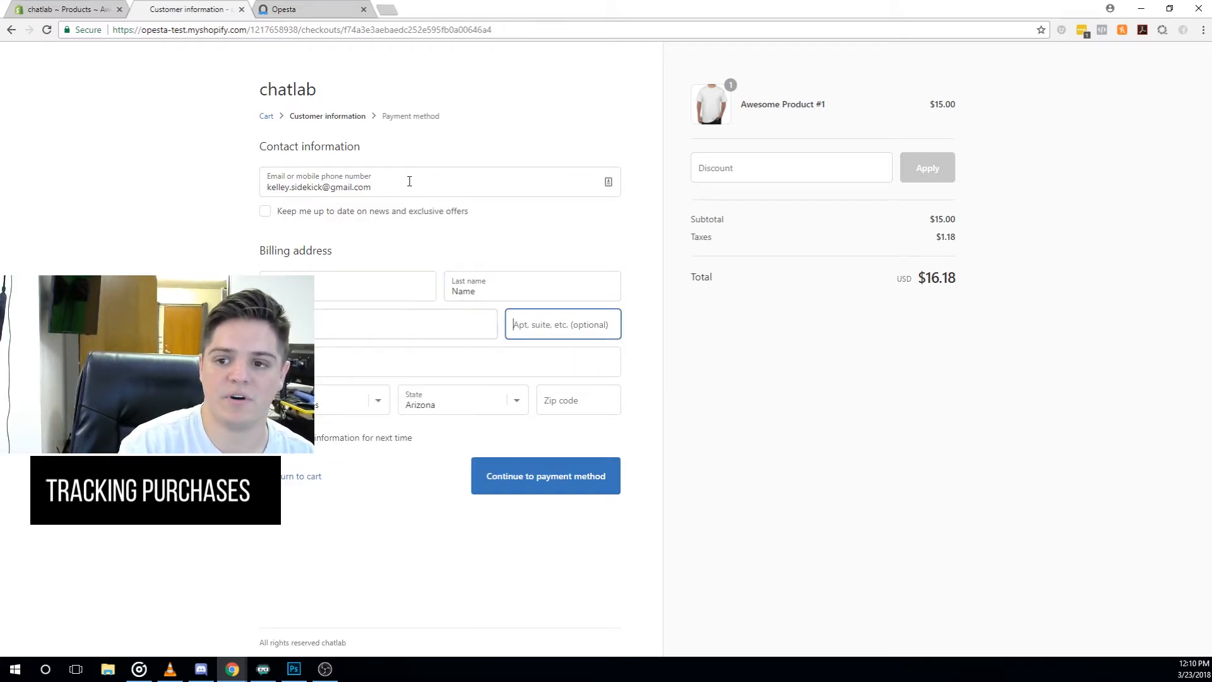
key("Tab")
key("Tab")
key("Tab")
key("Tab")
type("85296")
left_click(391, 505)
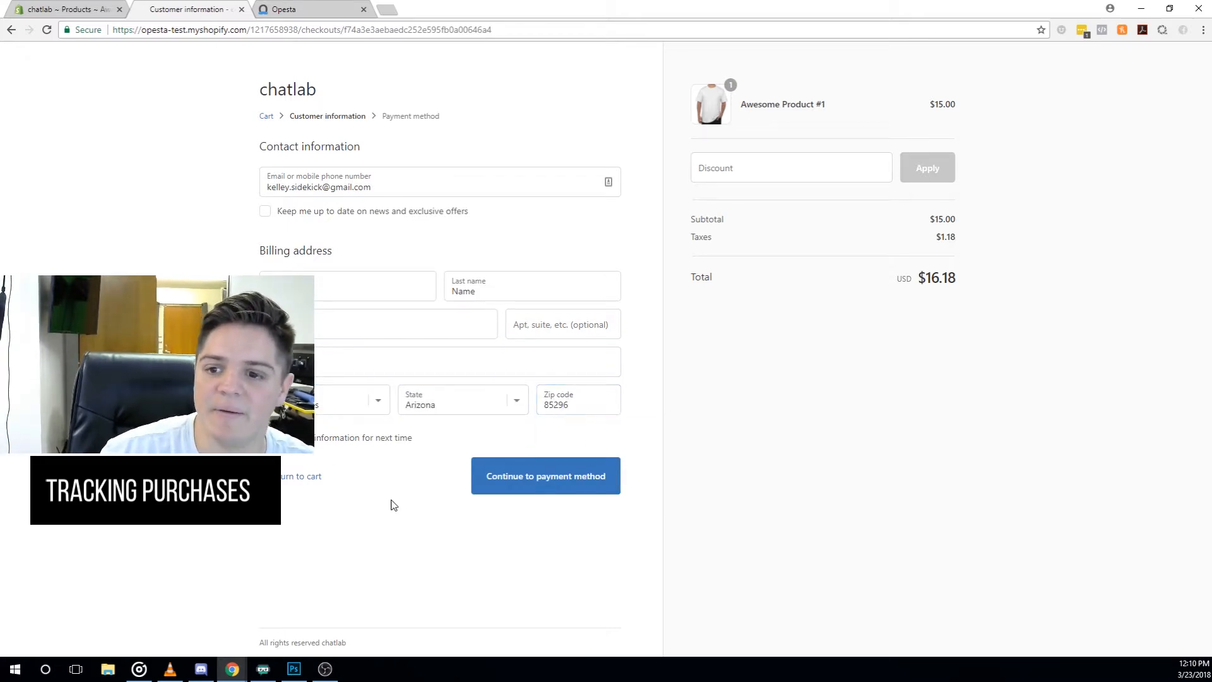
left_click(296, 362)
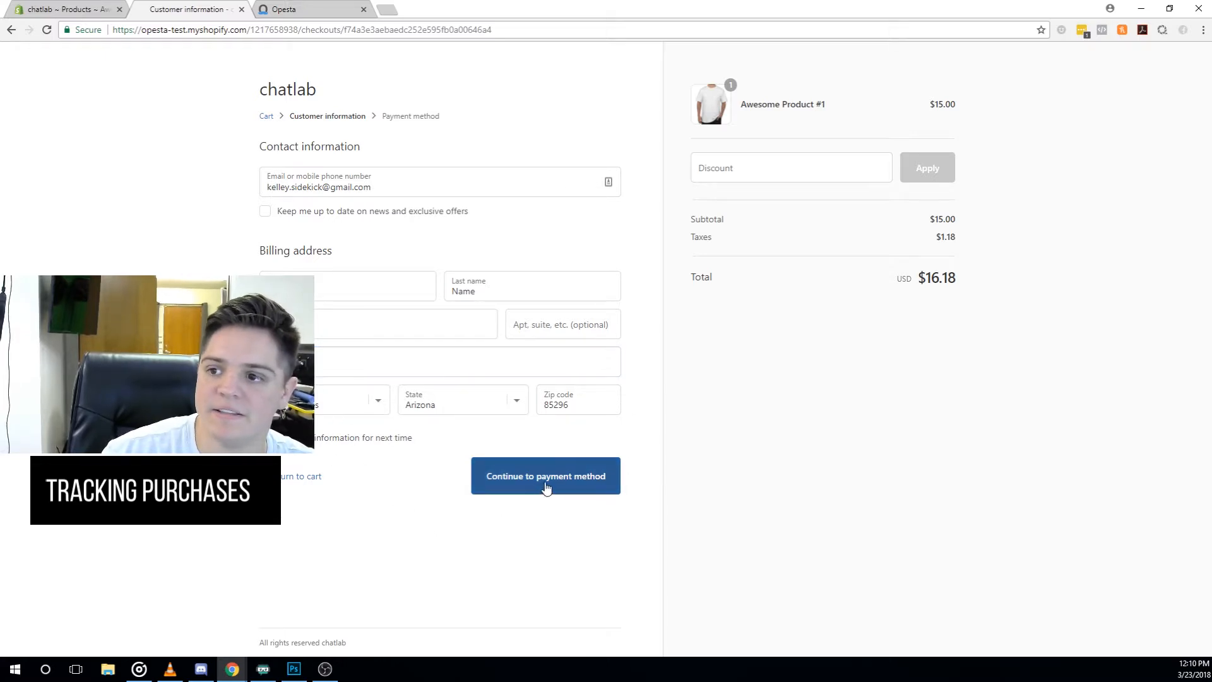
- Apply the FBOFFICIAL discount code and complete the $0.00 order
left_click(783, 177)
type("fbofficial")
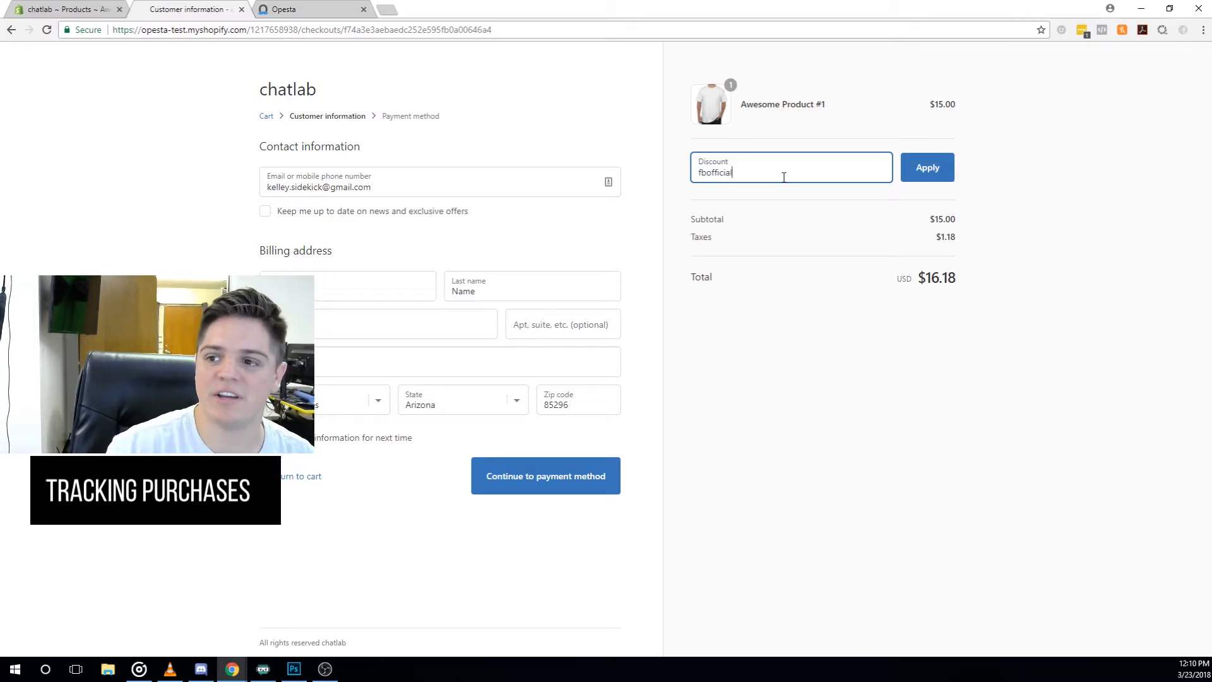
left_click(927, 167)
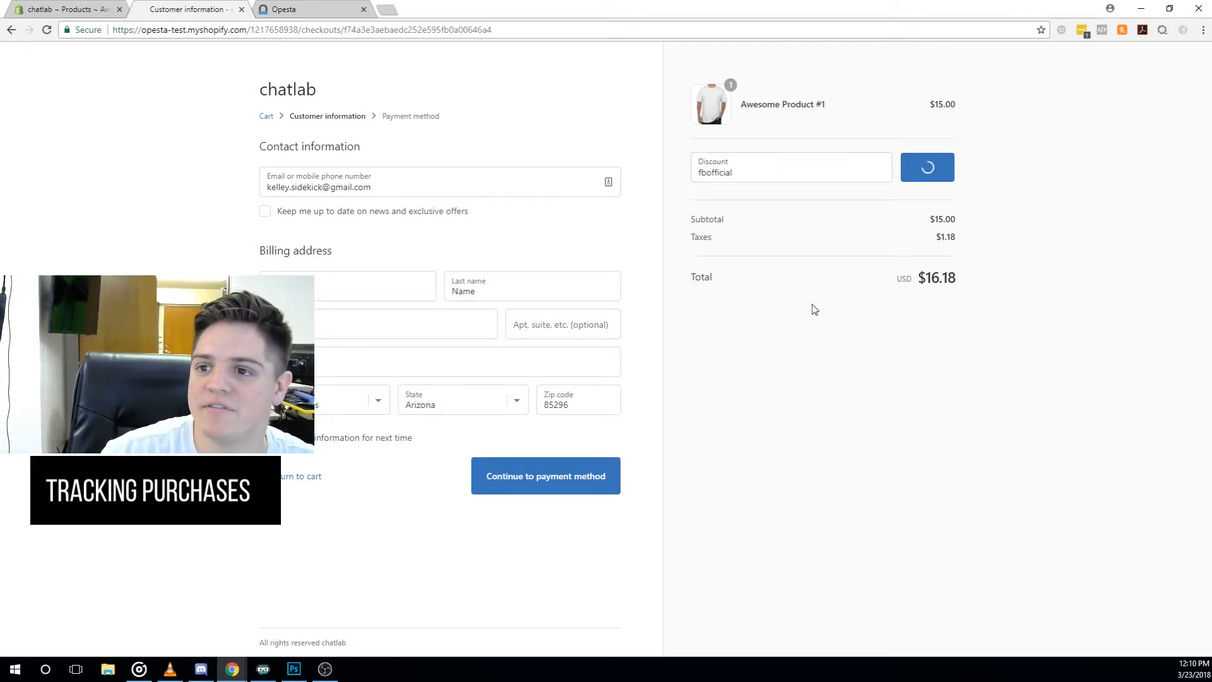
left_click(544, 483)
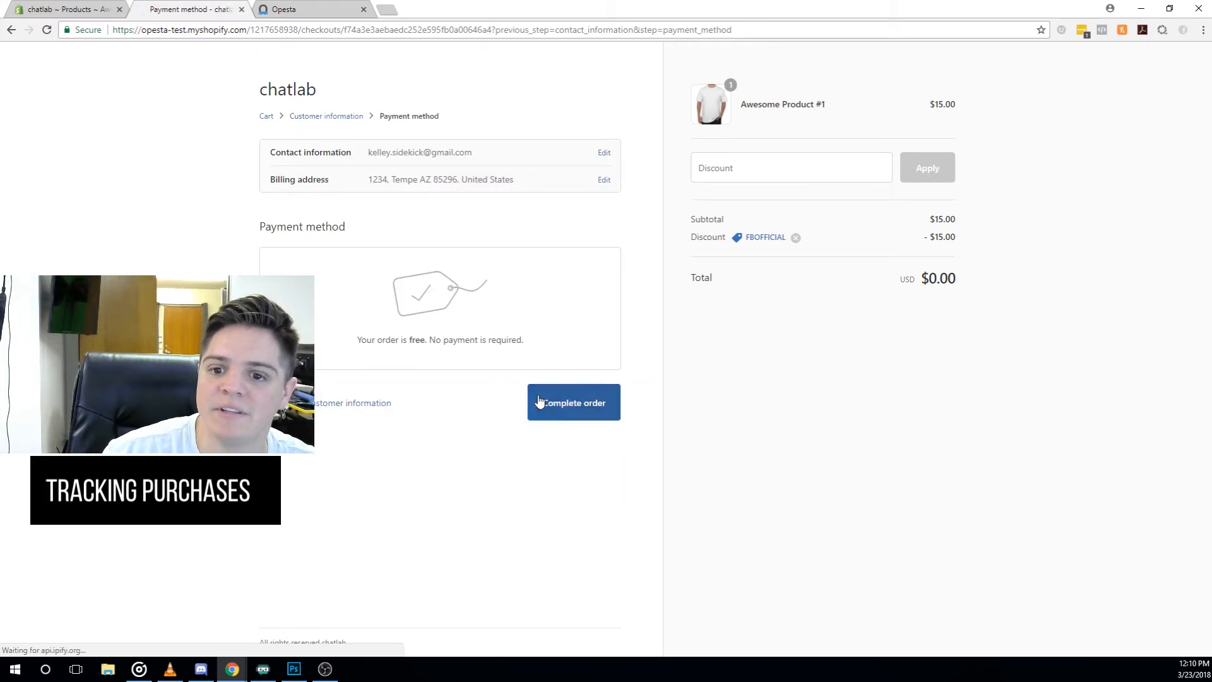
left_click(568, 414)
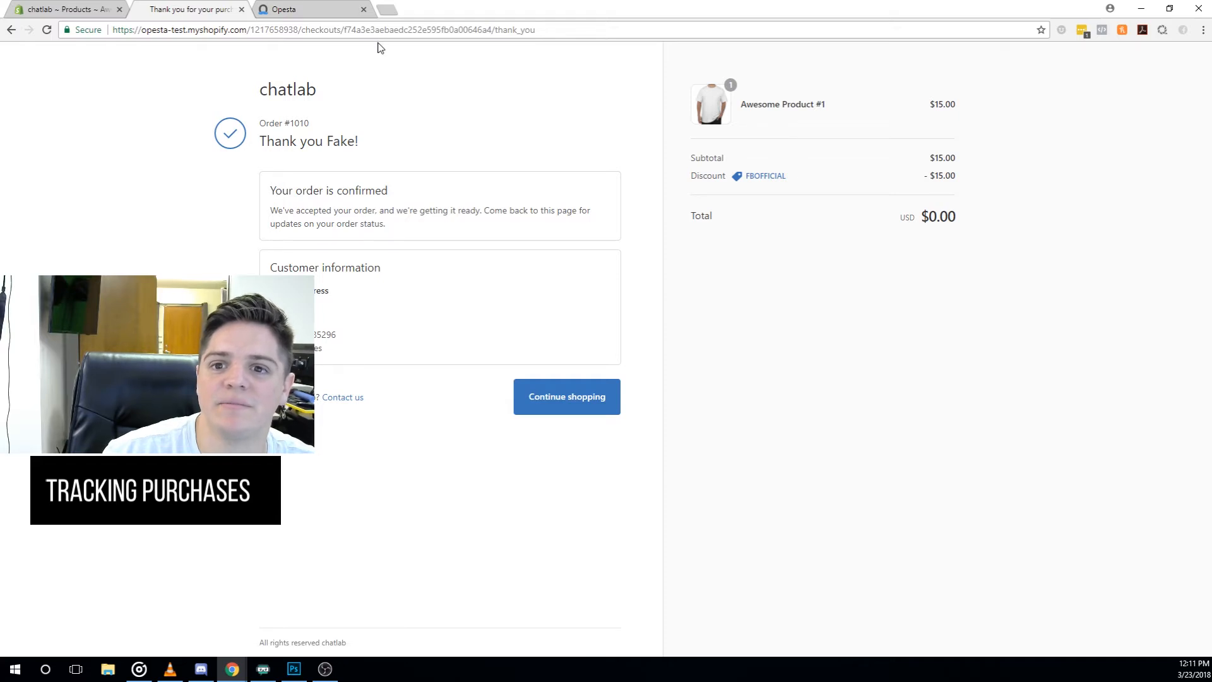
- Read Chat Lab's thank-you in Facebook Messenger, send the quick reply, and return to the order page
left_click(387, 11)
type("face")
key("Return")
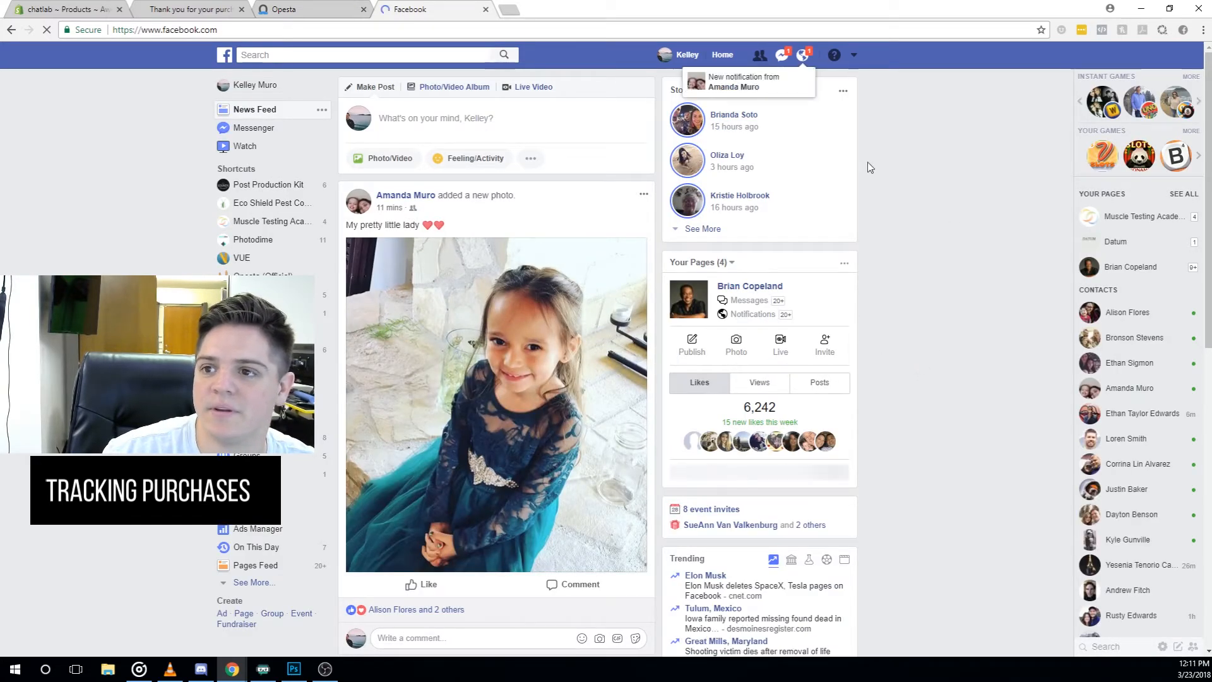
left_click(781, 56)
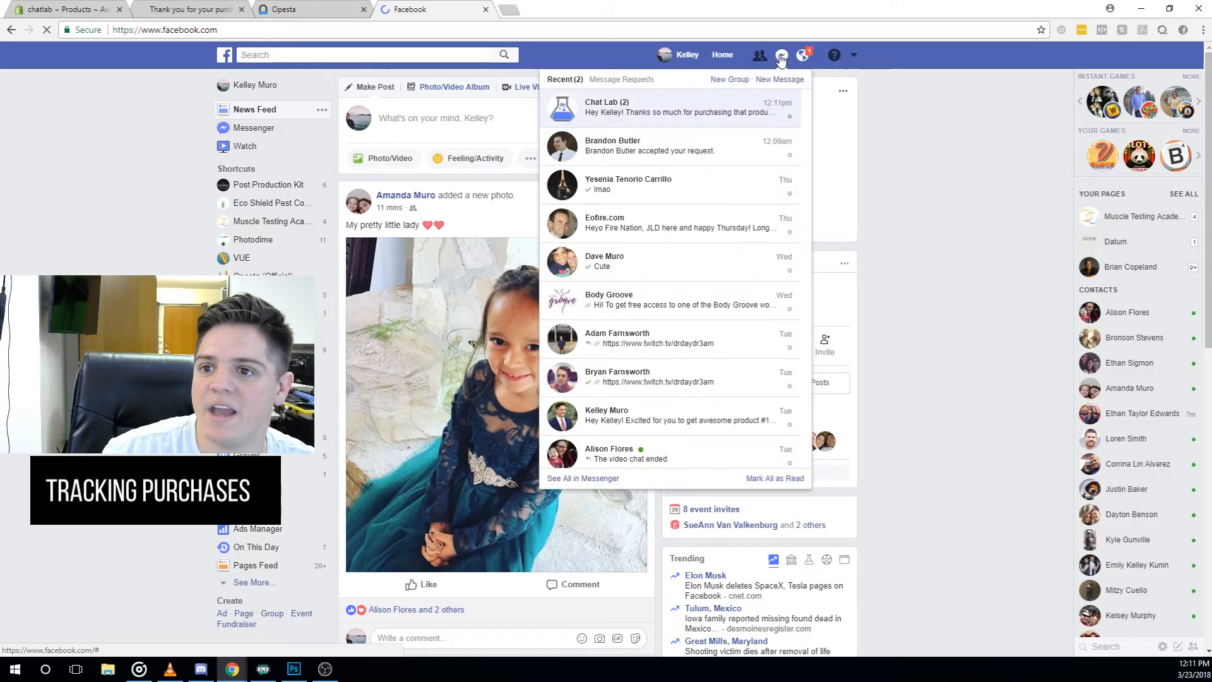
left_click(726, 111)
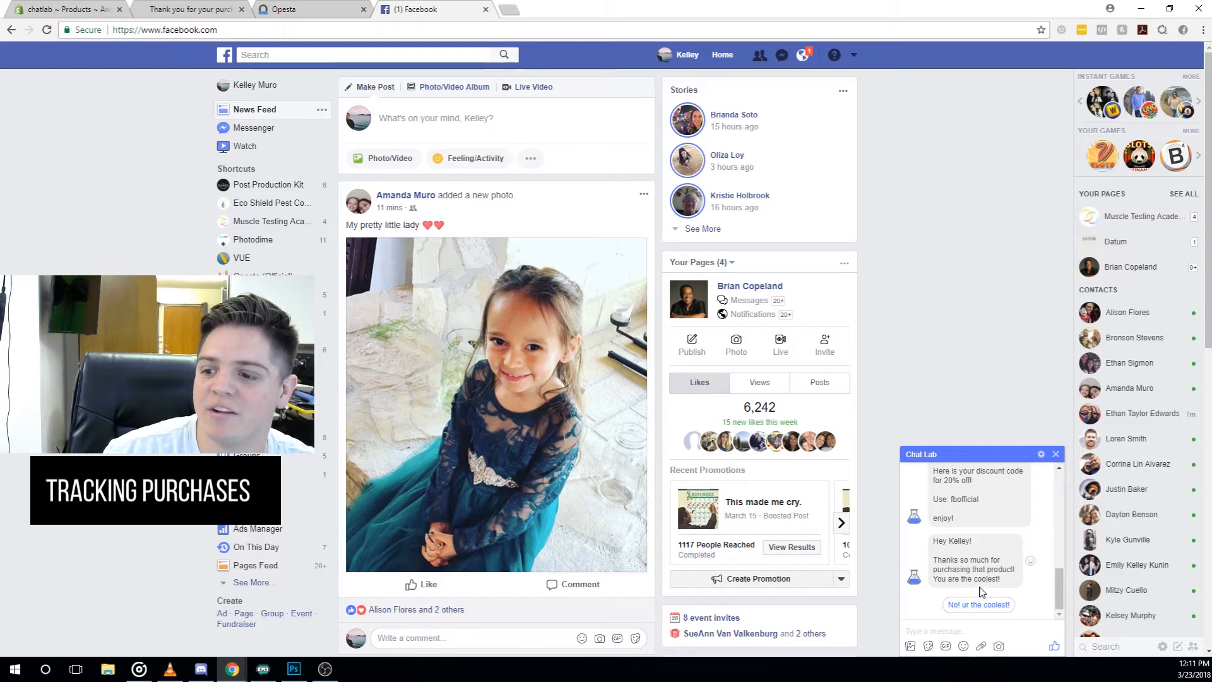
left_click(986, 606)
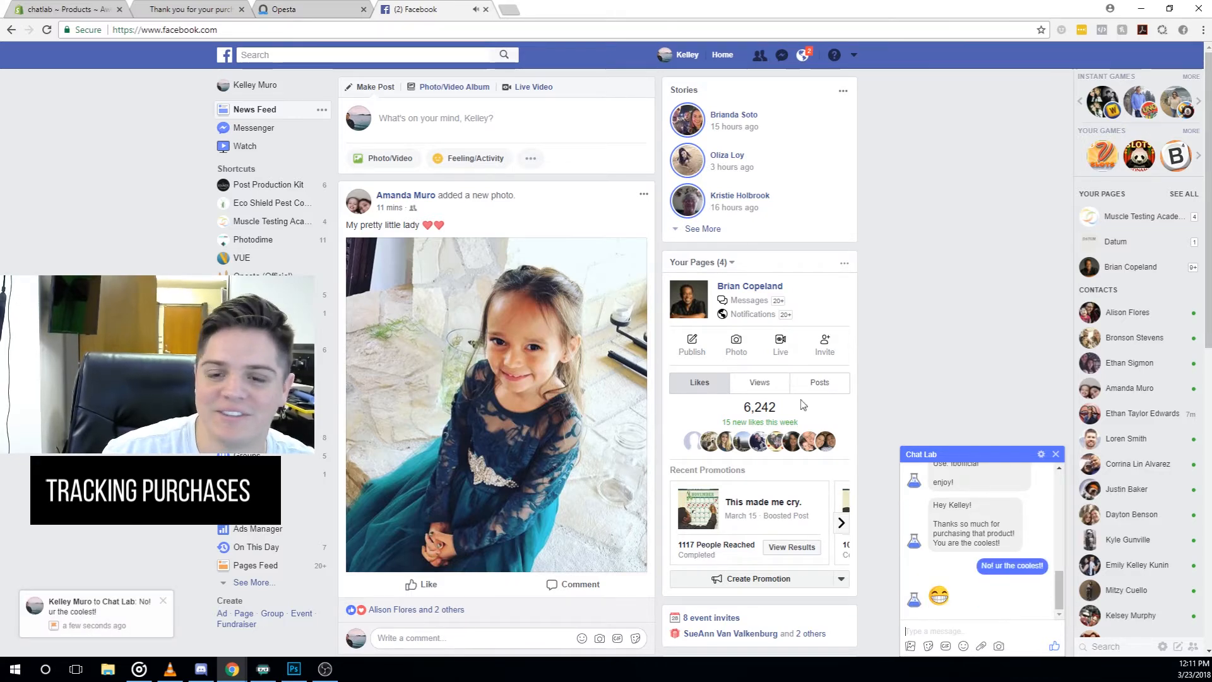
left_click(191, 9)
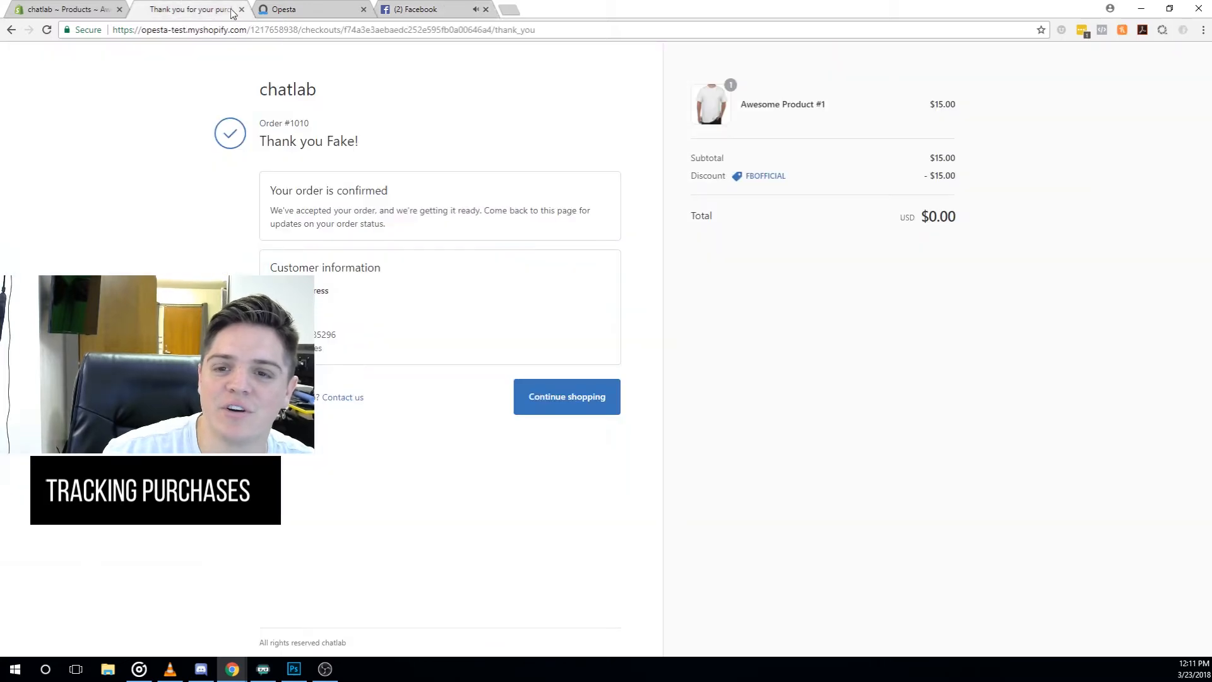
- Check Awesome Product #1's goals, then open the test subscriber's details and the available sequences
left_click(305, 8)
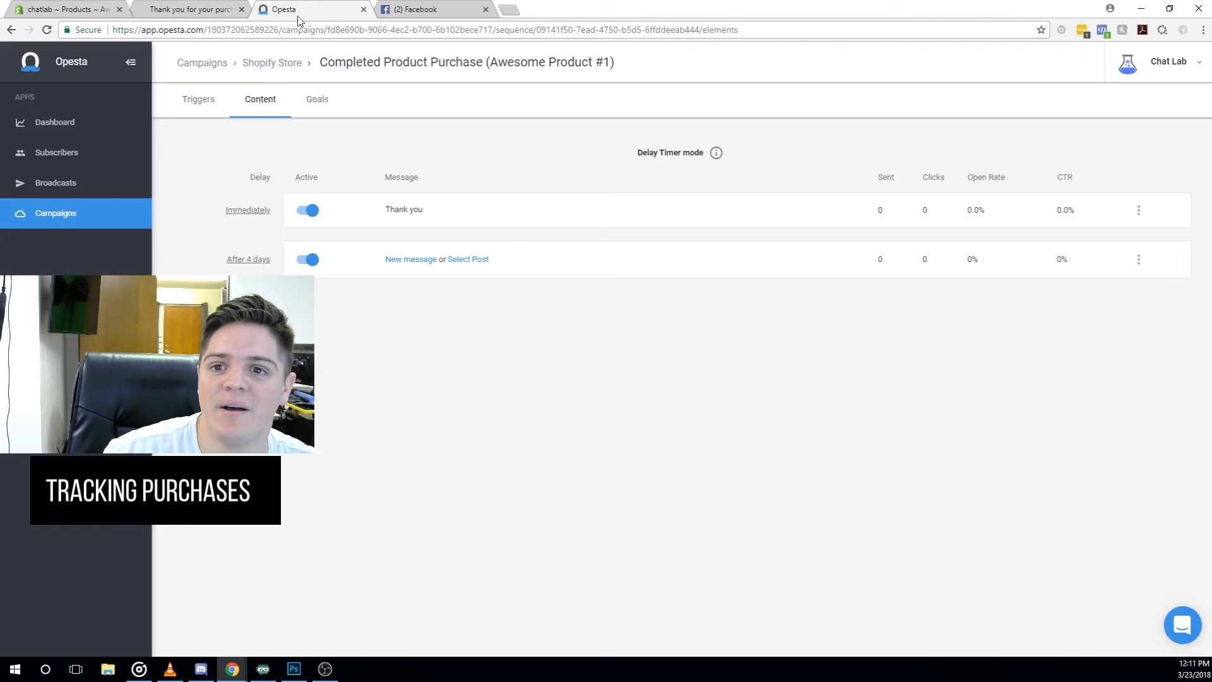
left_click(316, 101)
left_click(278, 62)
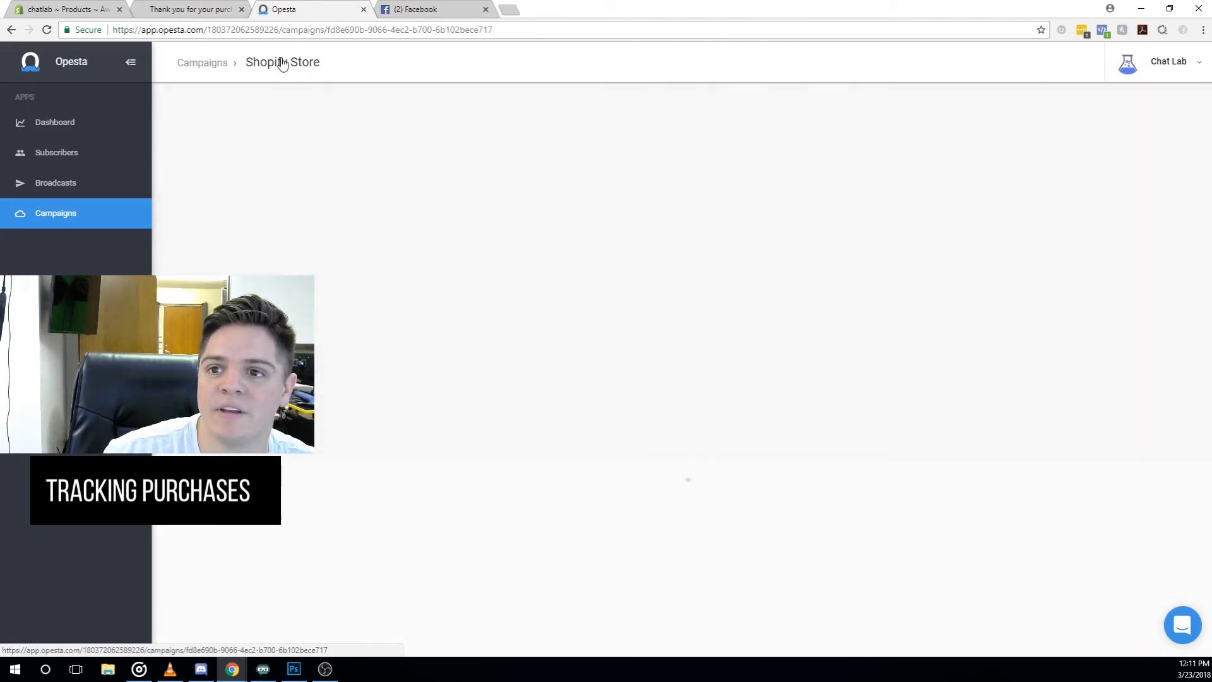
left_click(295, 171)
left_click(325, 107)
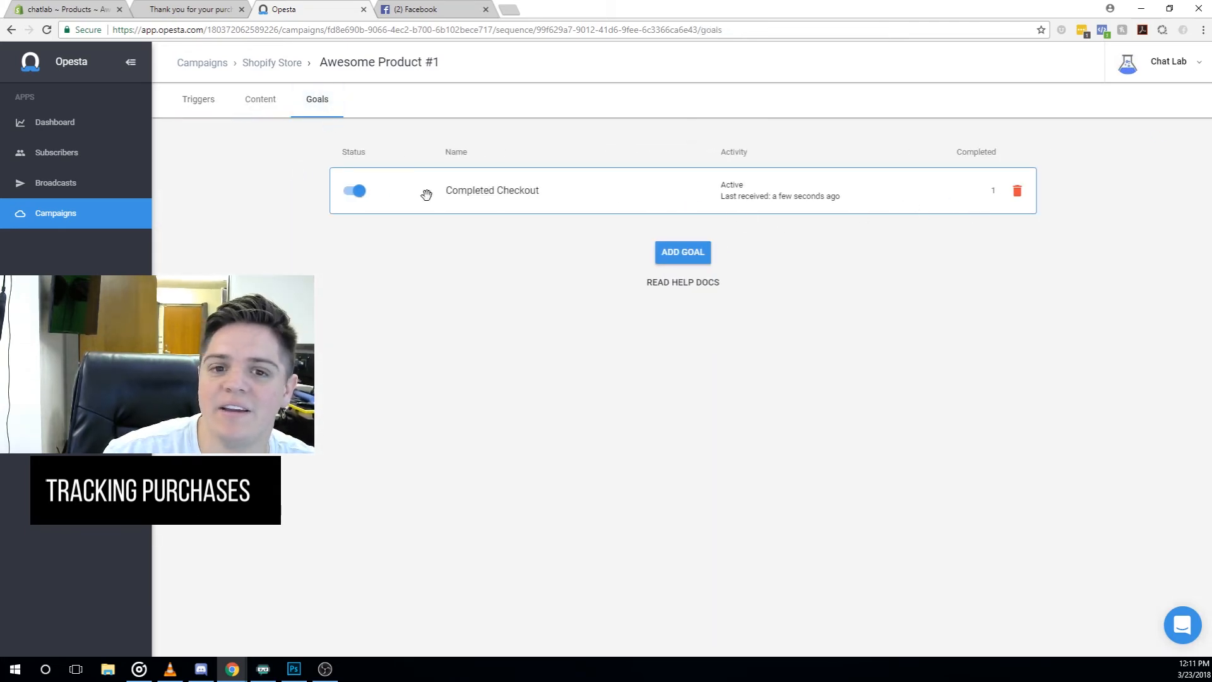
left_click(64, 160)
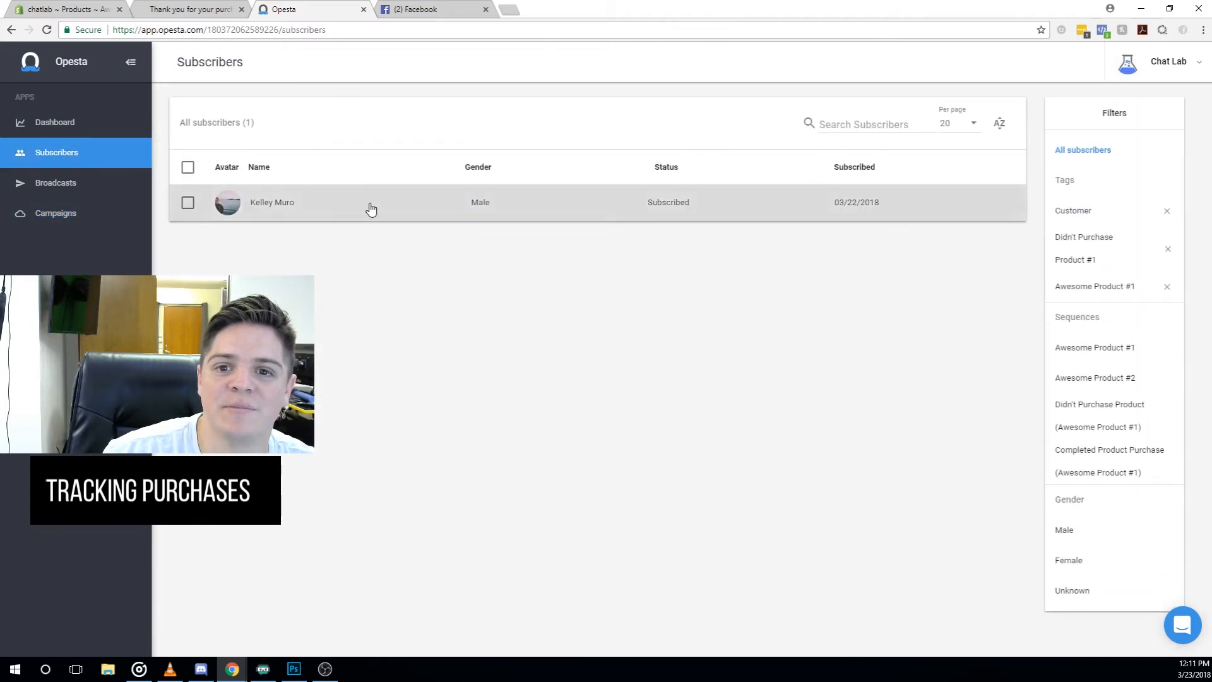
left_click(396, 208)
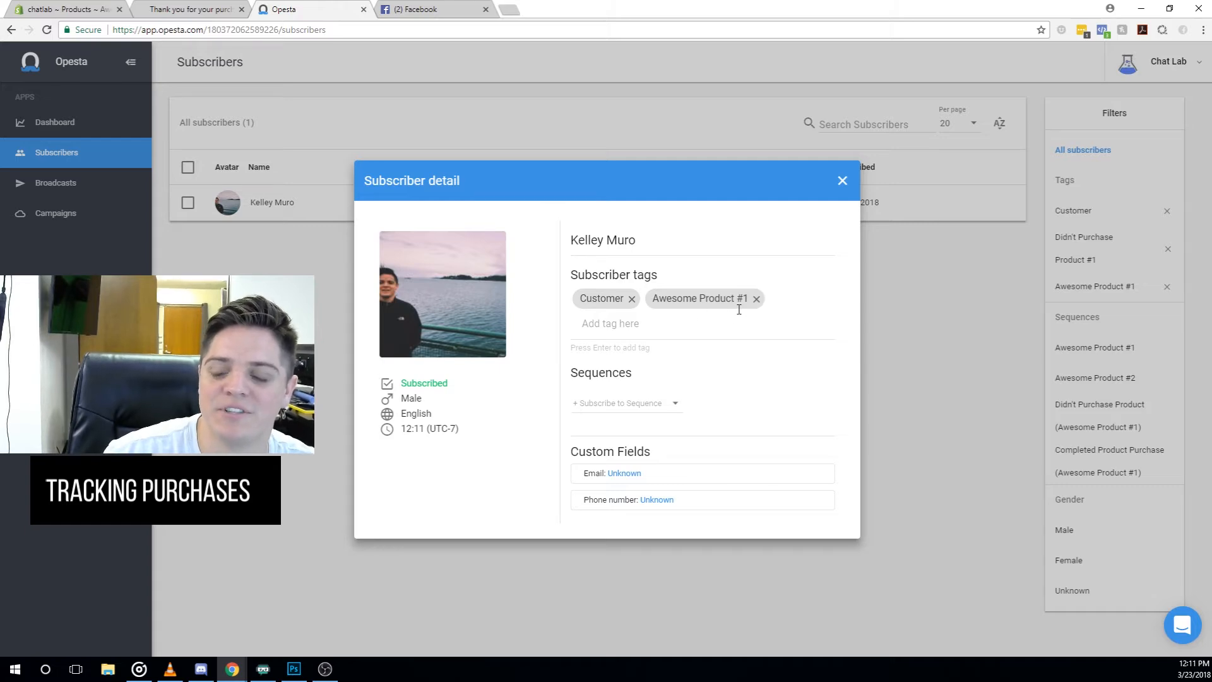
left_click(674, 405)
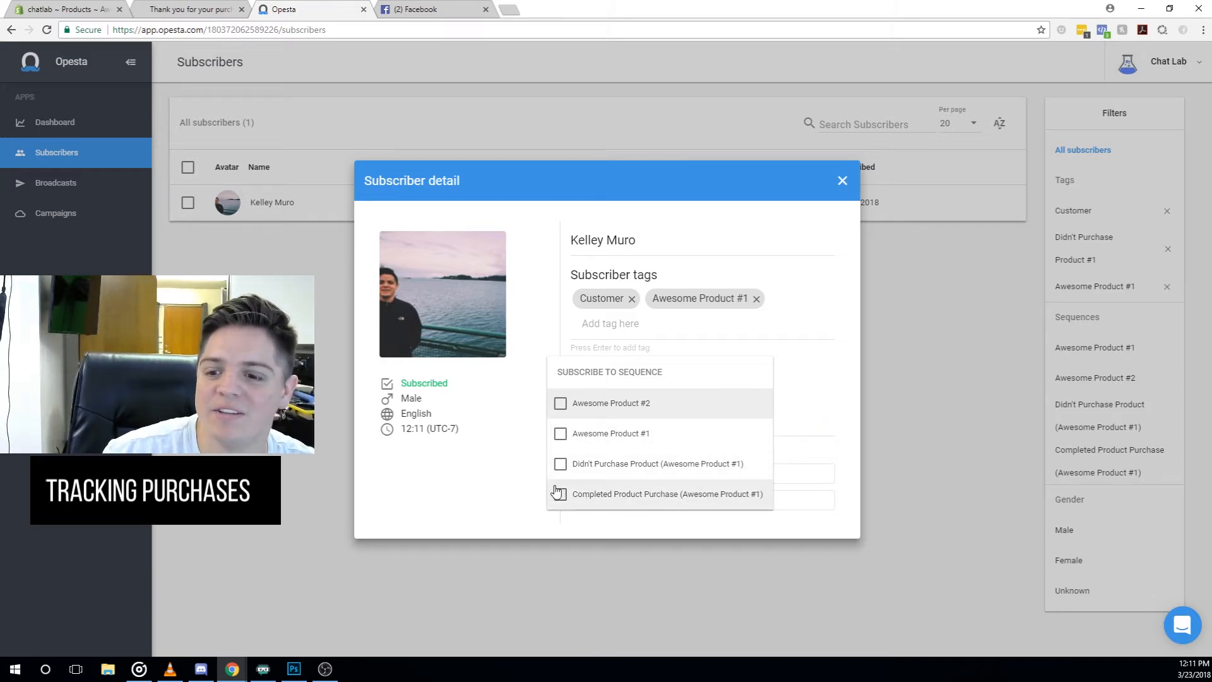
- Close the subscriber windows and open the Shopify Store campaign's Completed Product Purchase (Awesome Product #1) sequence
left_click(820, 398)
left_click(842, 180)
left_click(48, 217)
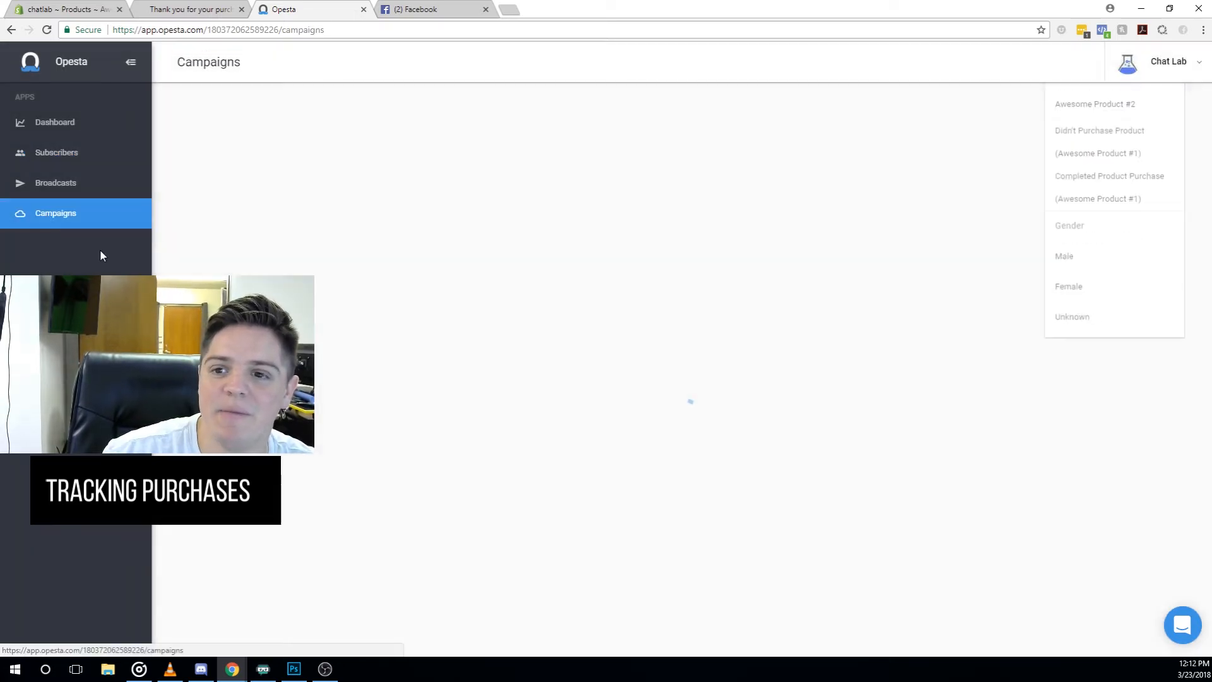
left_click(233, 164)
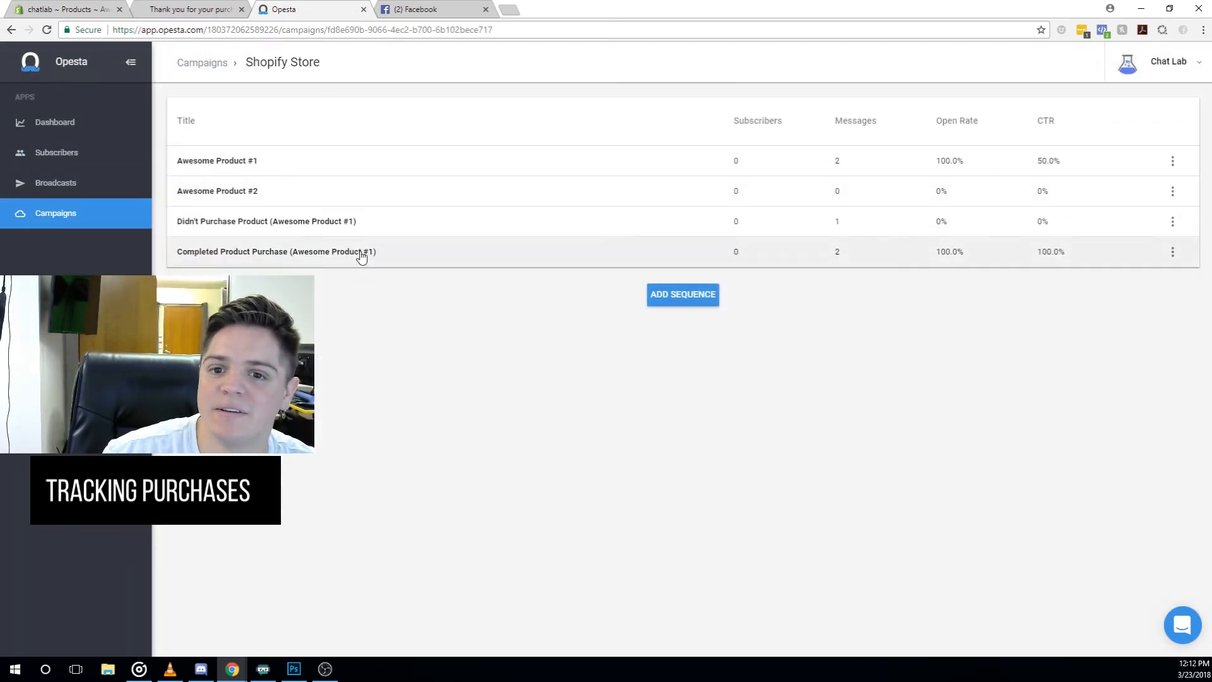
left_click(360, 252)
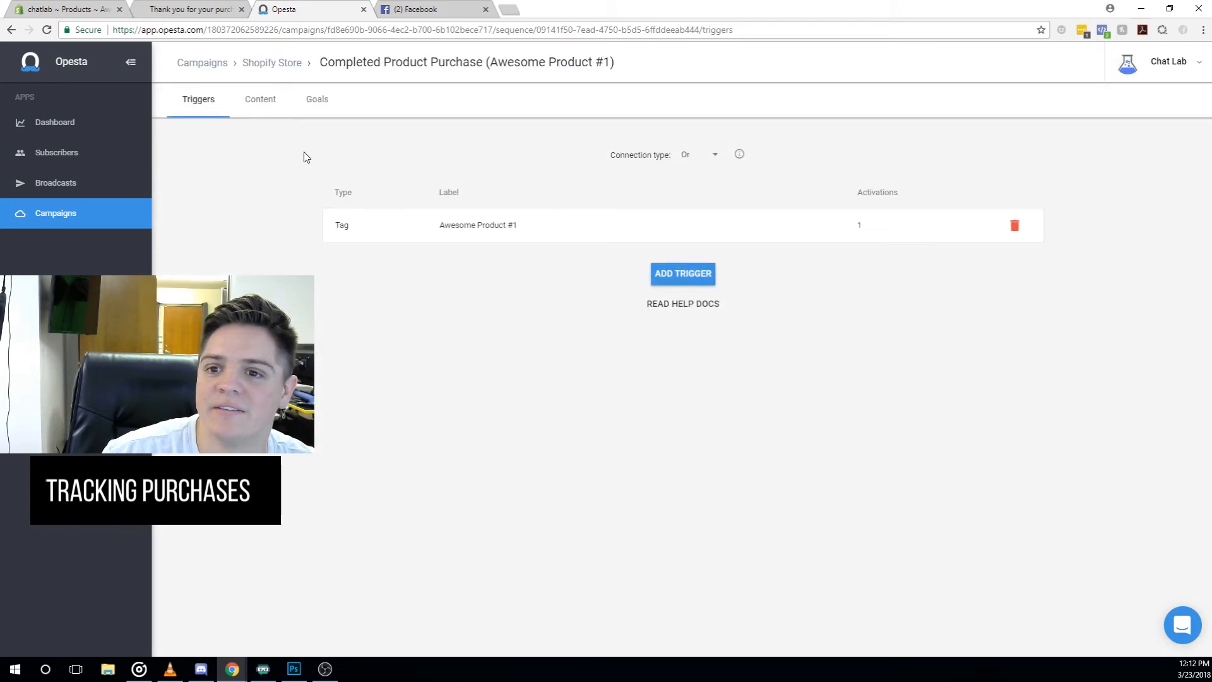
- Review the sequence's content and triggers, checking the Facebook chat and Shopify order confirmation tabs
left_click(255, 102)
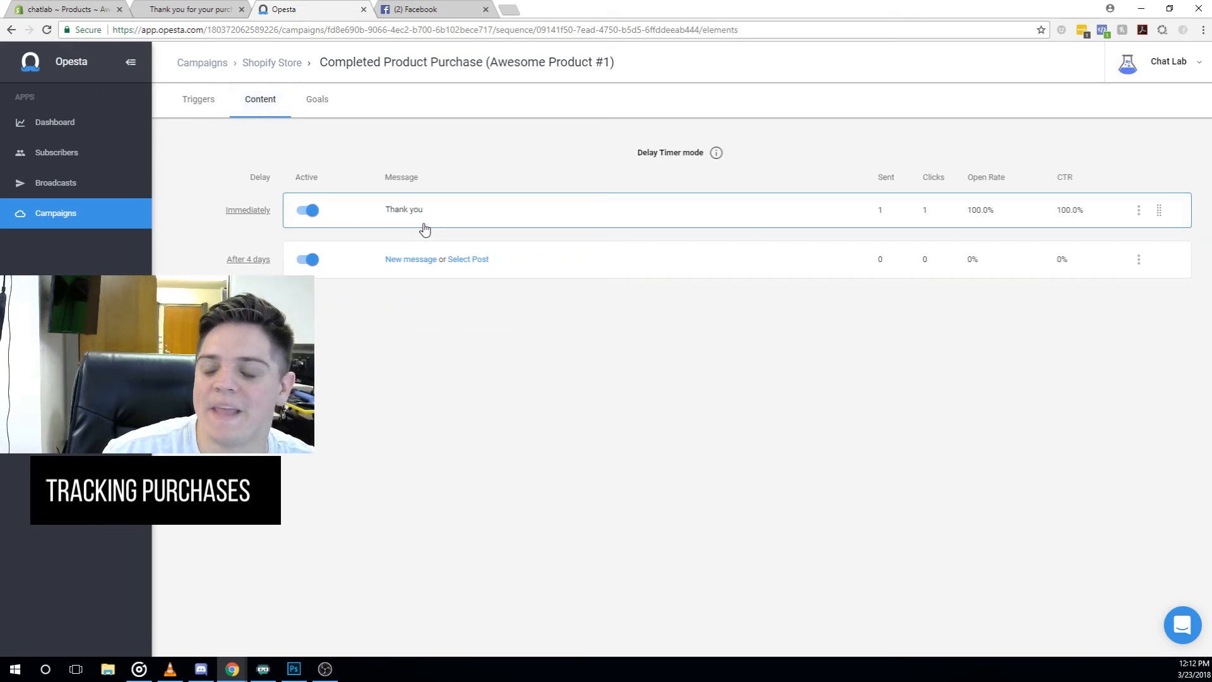
left_click(214, 101)
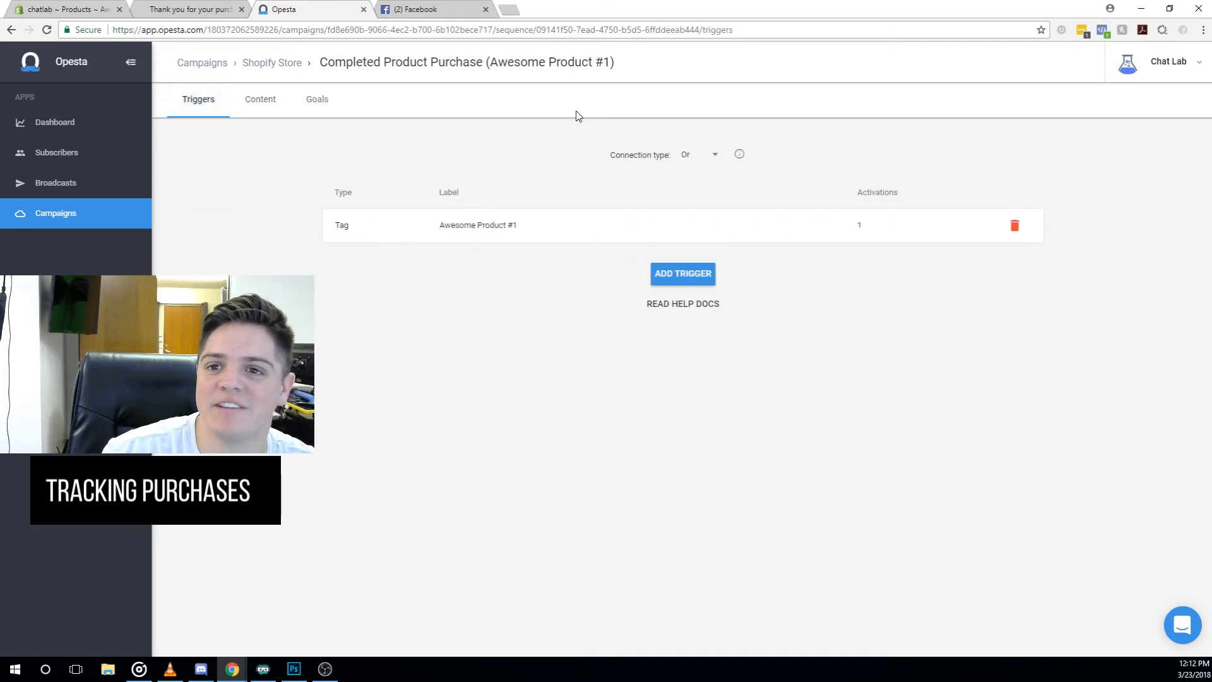
left_click(429, 9)
left_click(297, 9)
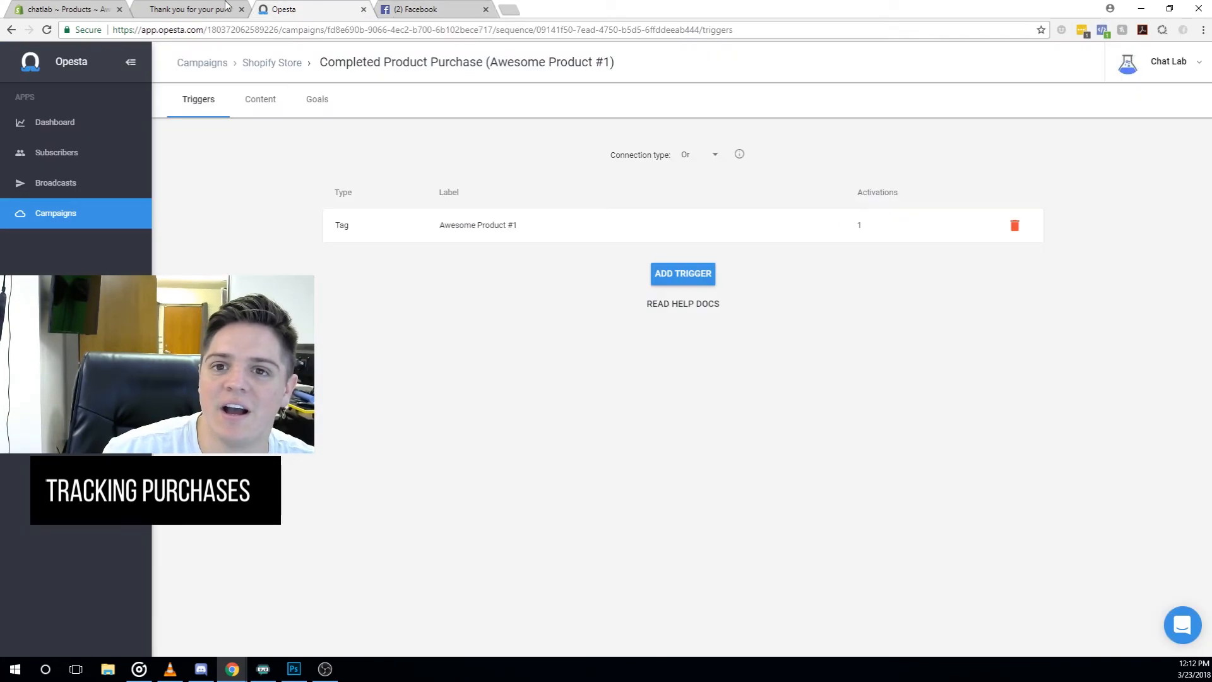
left_click(200, 9)
left_click(309, 9)
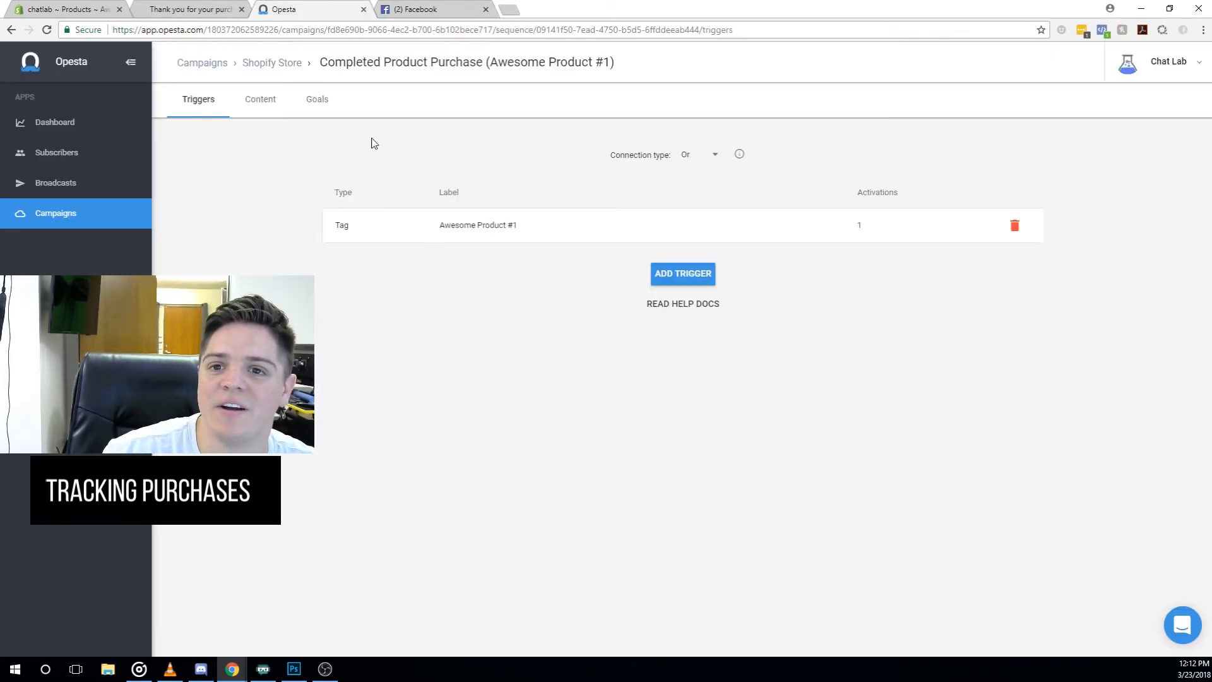
- In the sequence content, add a tag action step from the After 4 days step's options
left_click(274, 106)
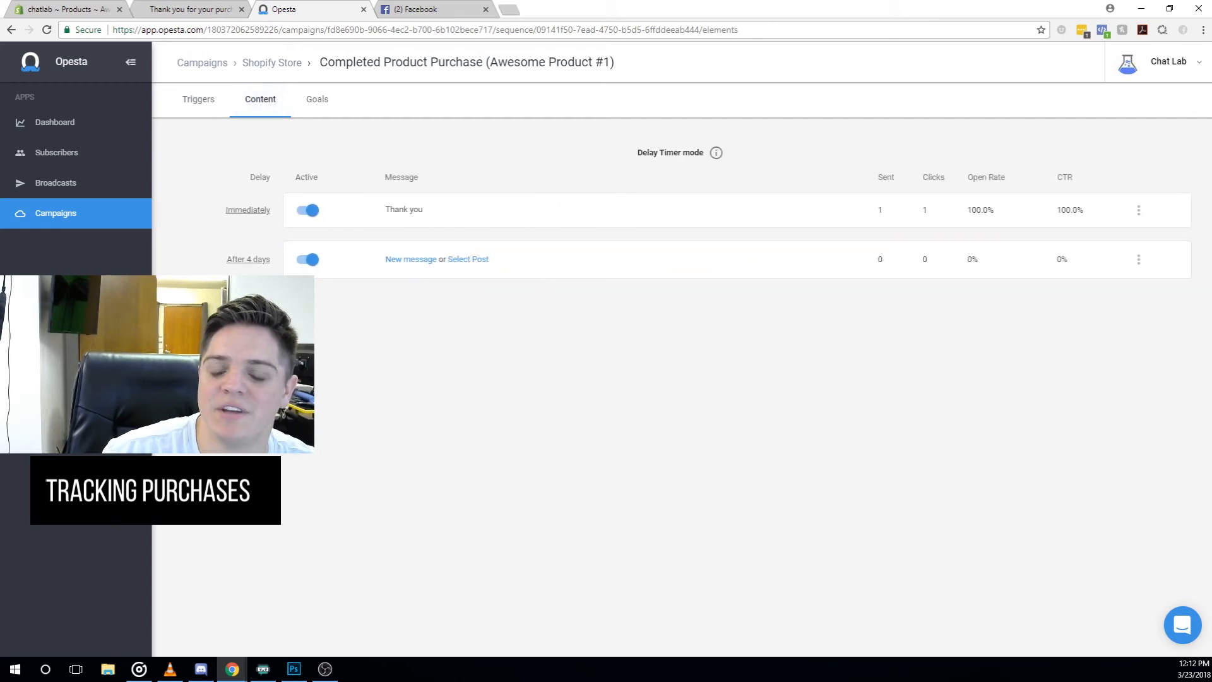
left_click(297, 302)
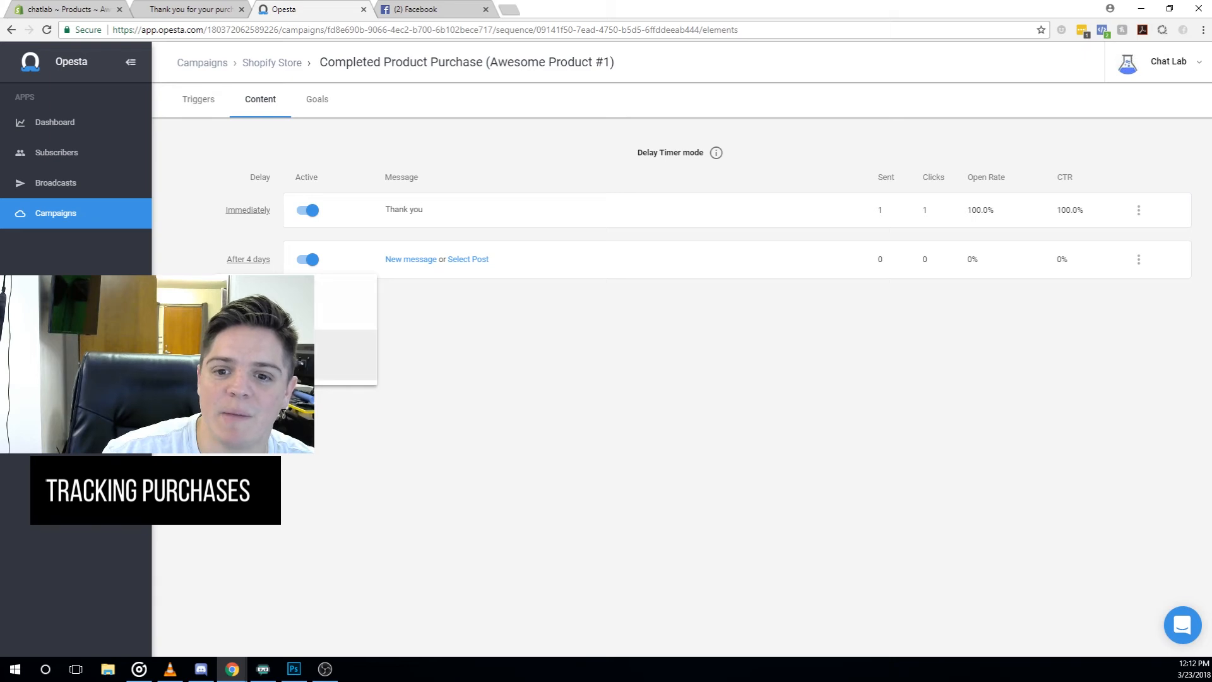
left_click(327, 359)
- Make the step add a newly created 'Customer Delay' tag and confirm it
left_click(490, 346)
left_click(486, 345)
left_click(626, 345)
type("Customer Delay")
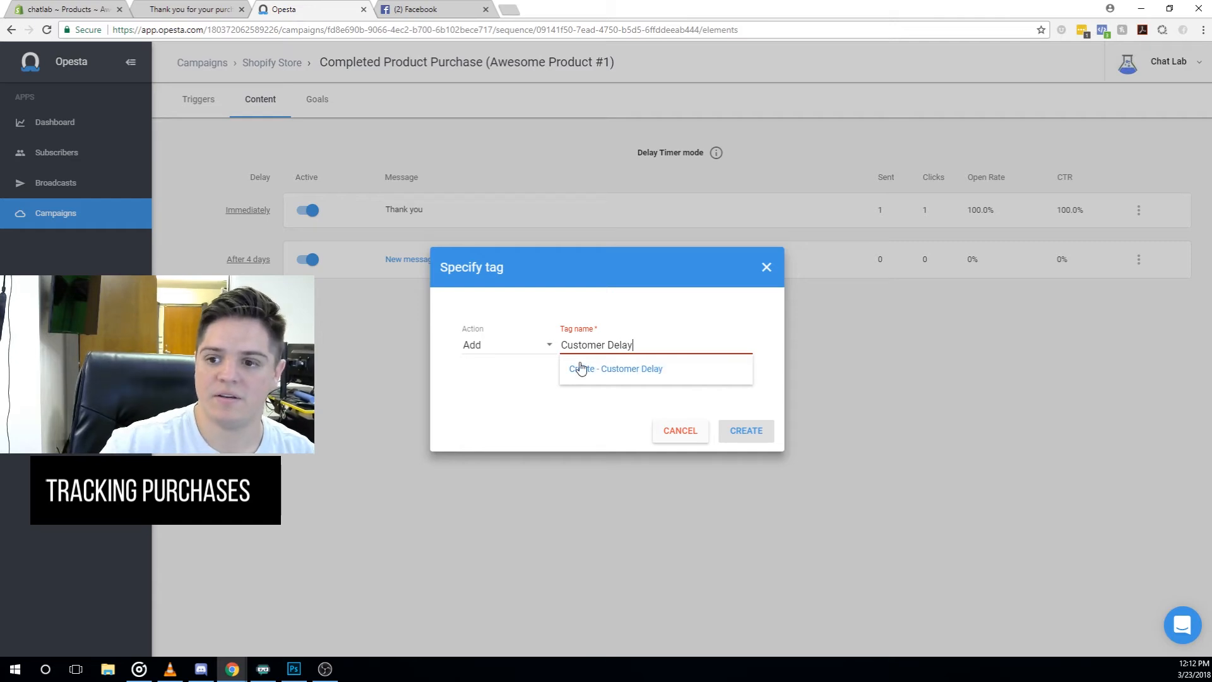
left_click(579, 369)
left_click(754, 431)
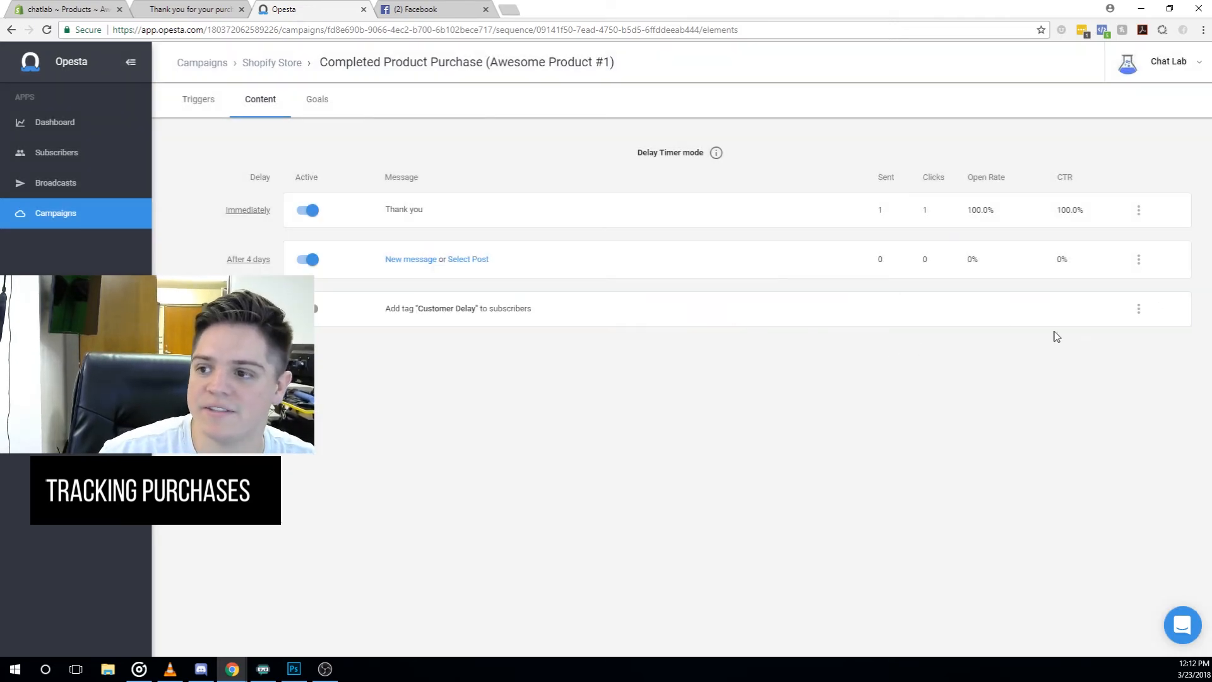
- Move the Customer Delay step to second place with an 8-day wait, then check the Goals tab
left_click_drag(1156, 307, 1153, 249)
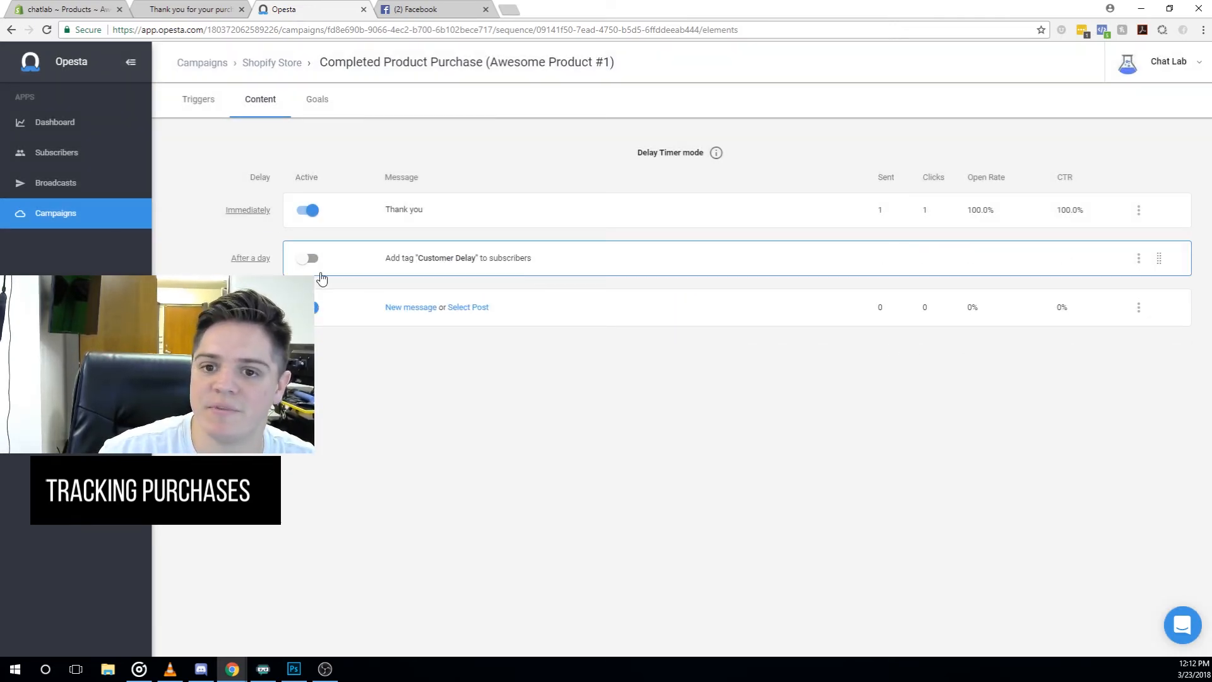
left_click(309, 259)
left_click_drag(578, 359, 530, 358)
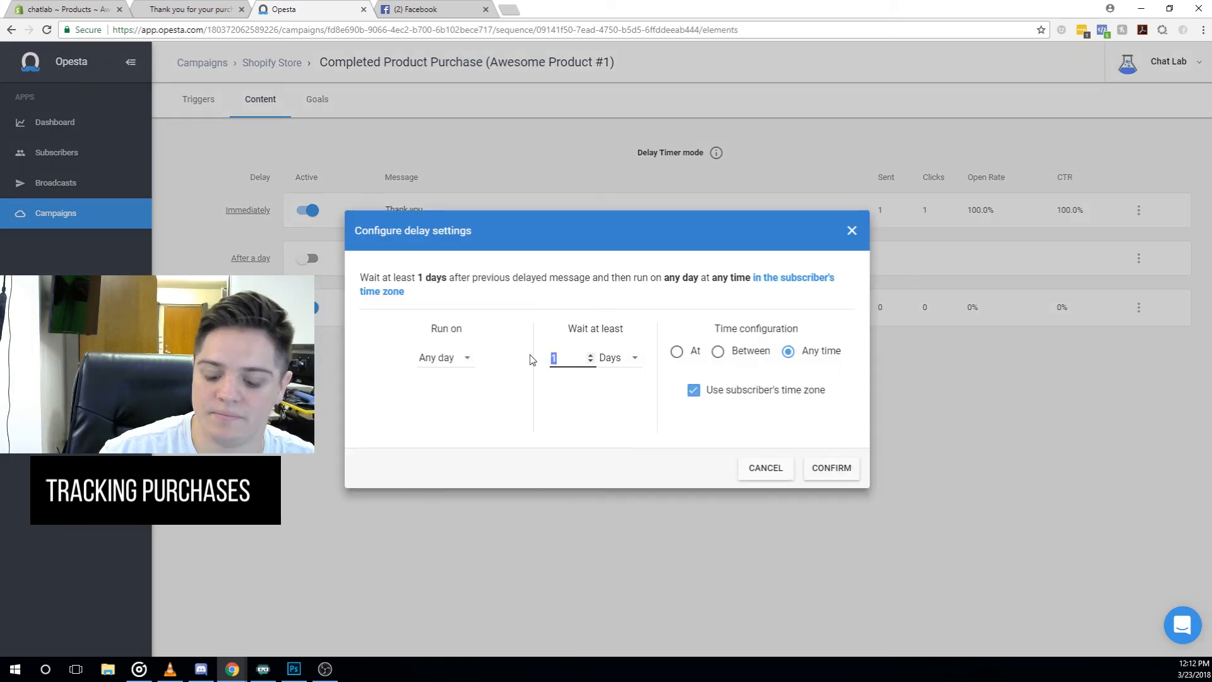
left_click(829, 467)
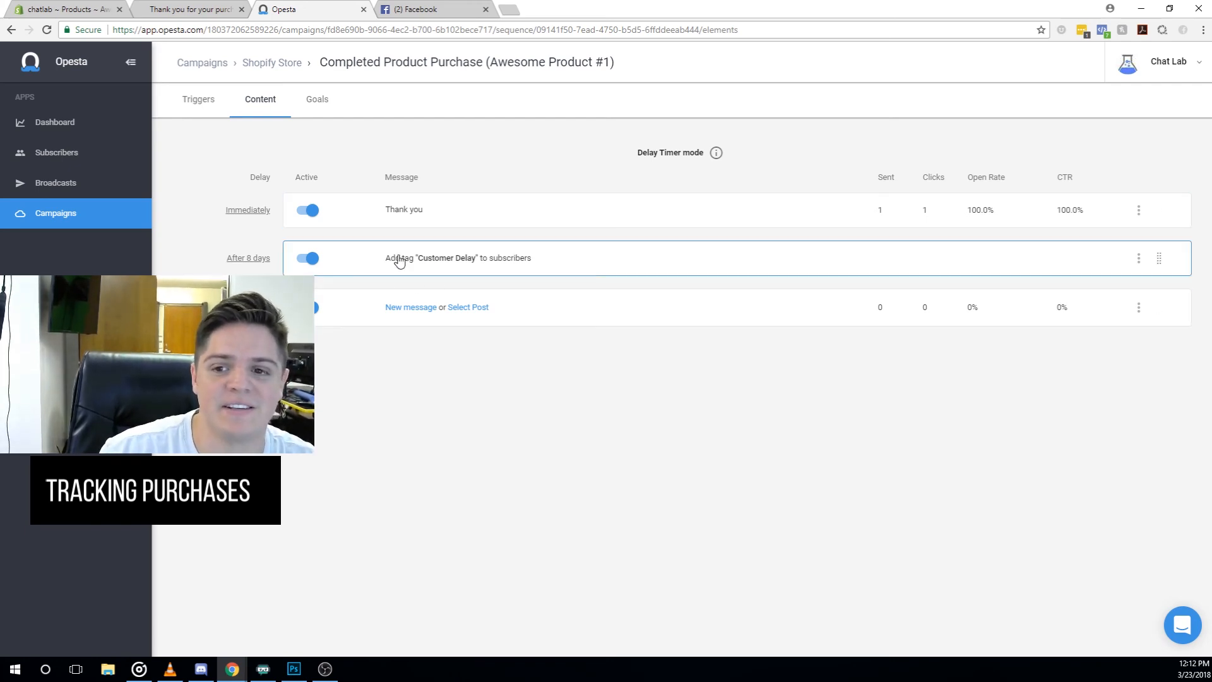
left_click(321, 102)
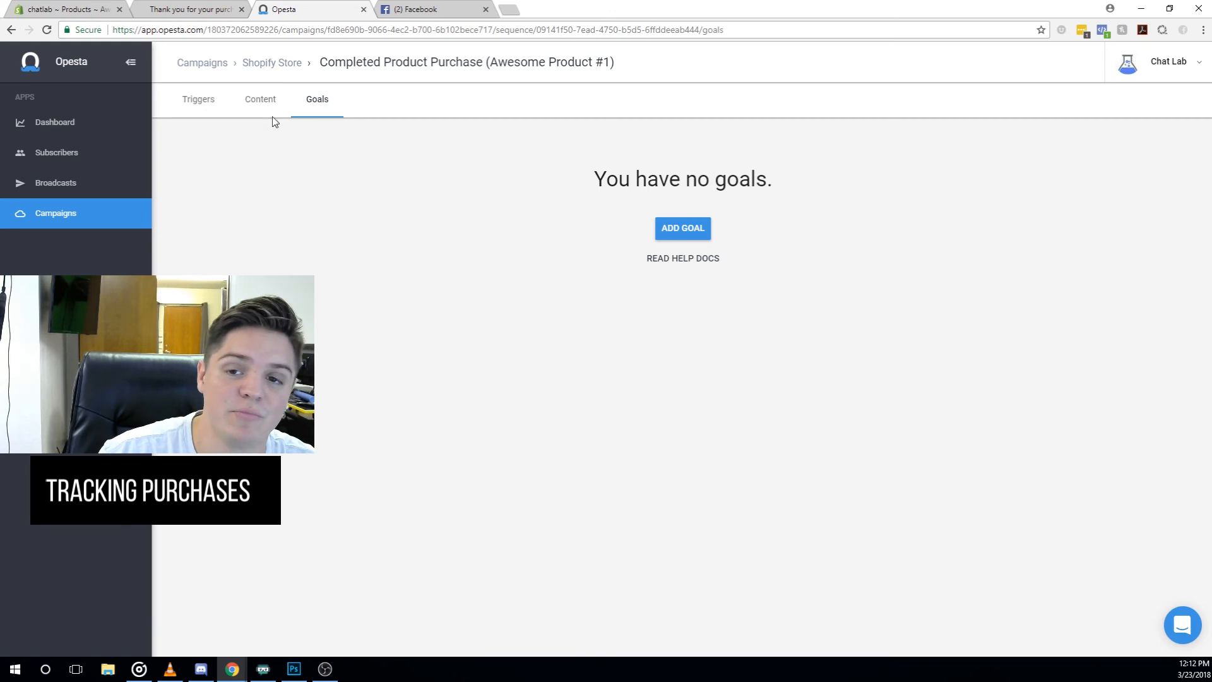
- Return to the sequence content, then review the Shopify order confirmation and Awesome Product #1 admin pages
left_click(260, 99)
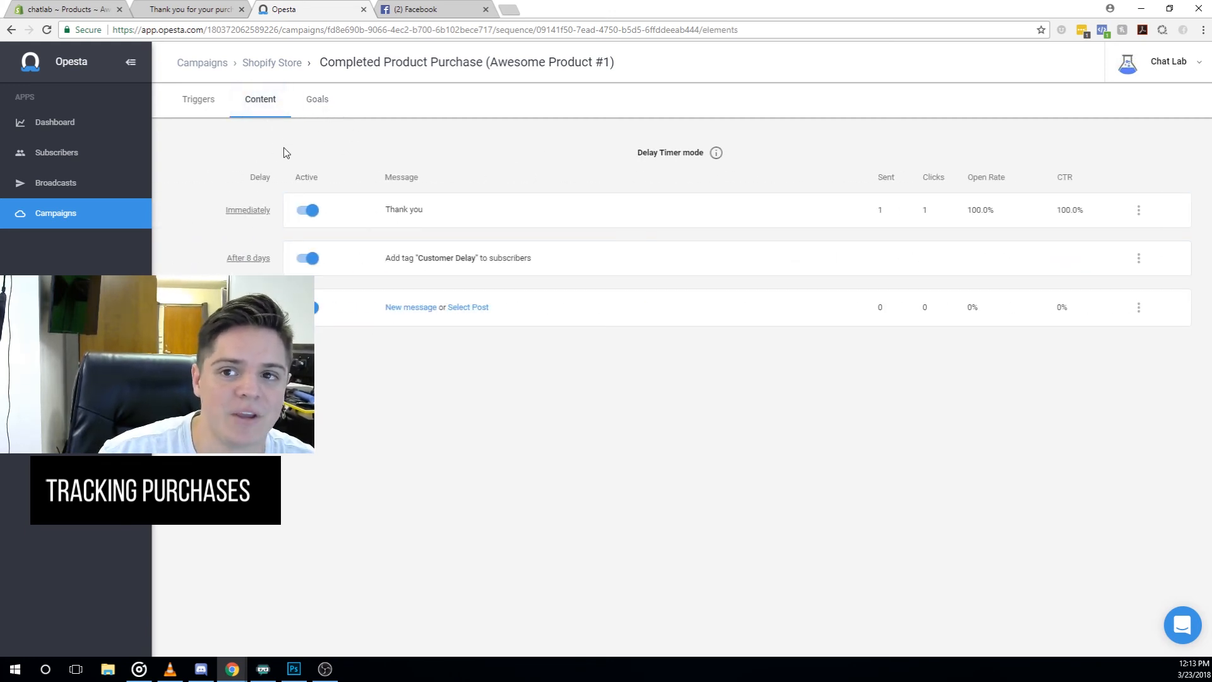
left_click(193, 10)
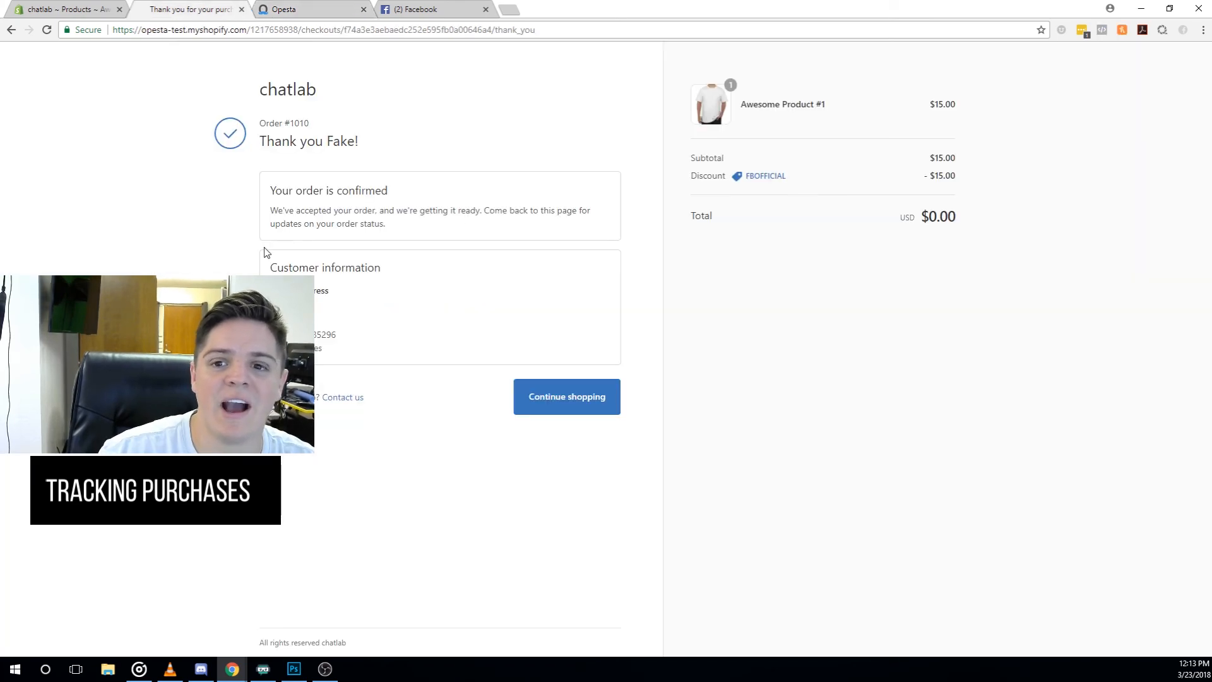
left_click(95, 10)
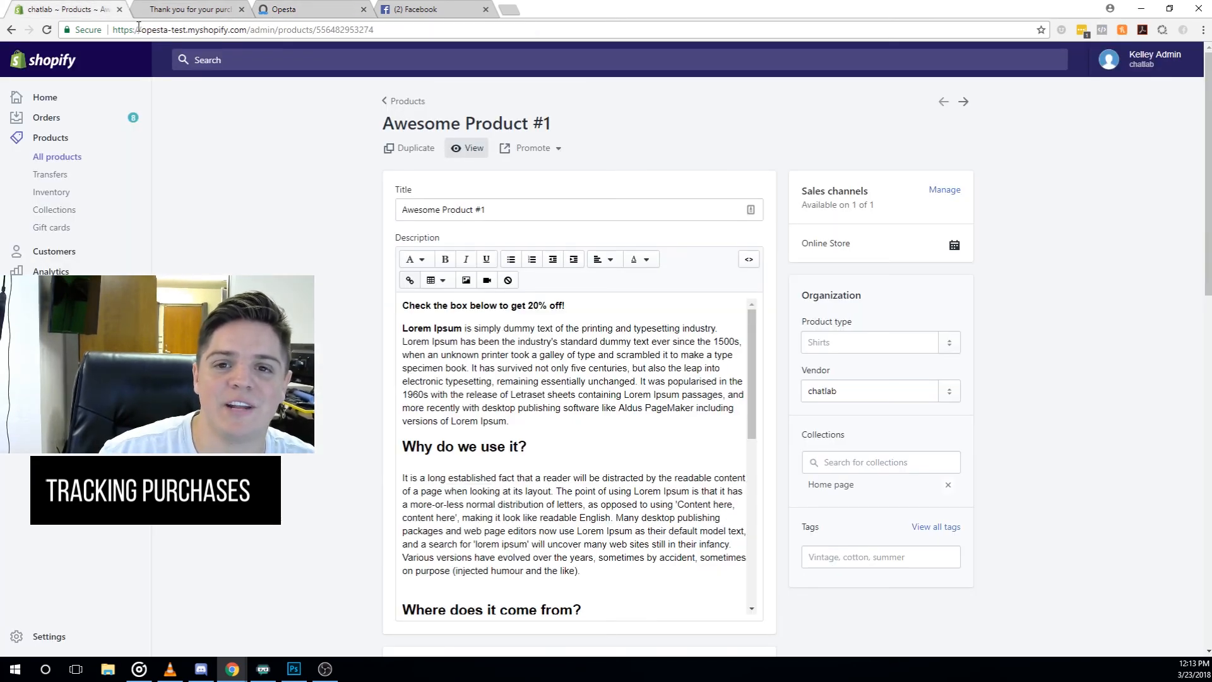
left_click(183, 7)
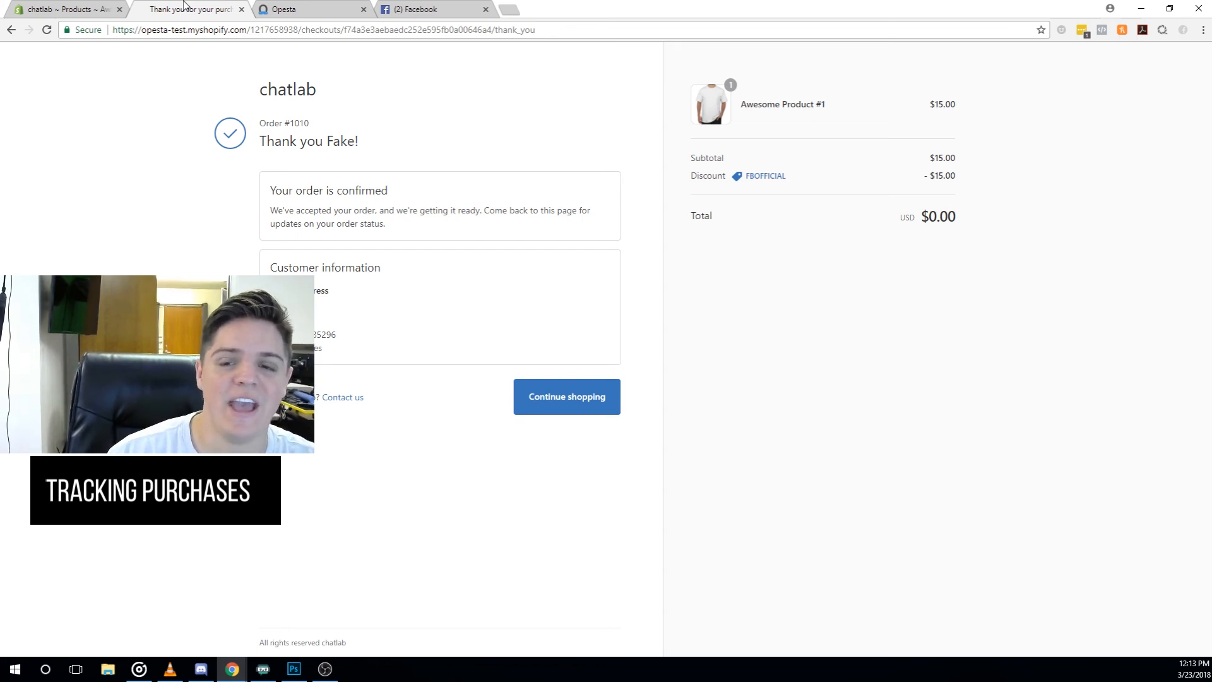
left_click(313, 1)
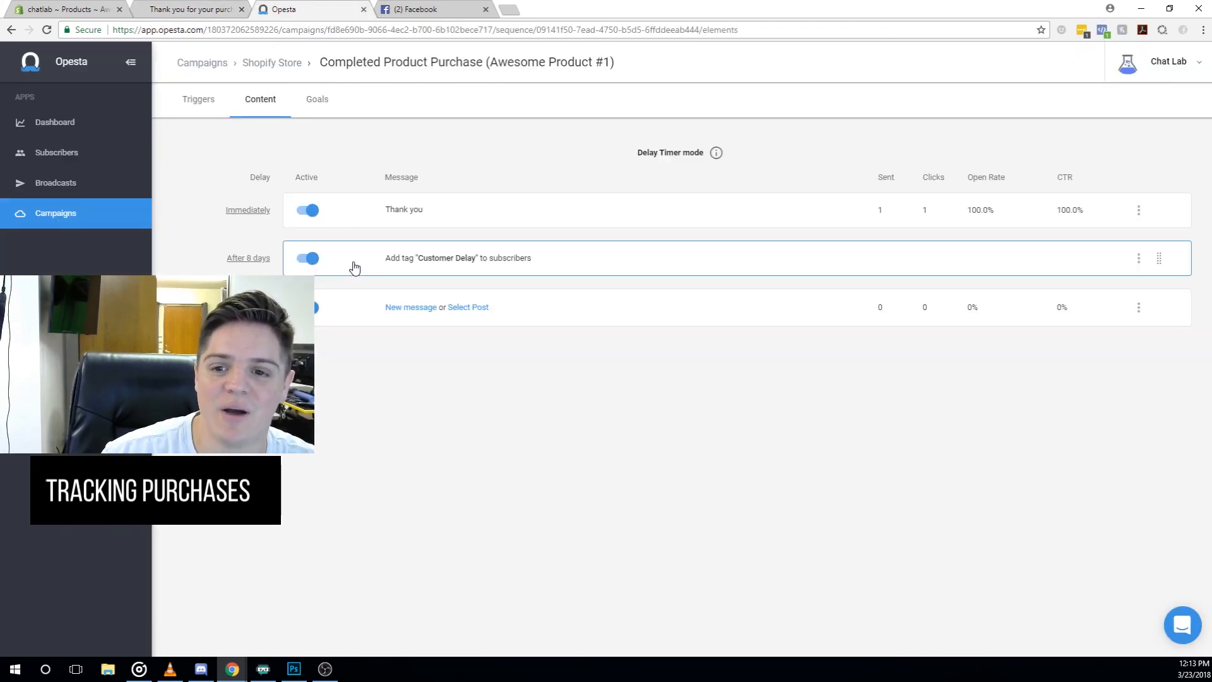